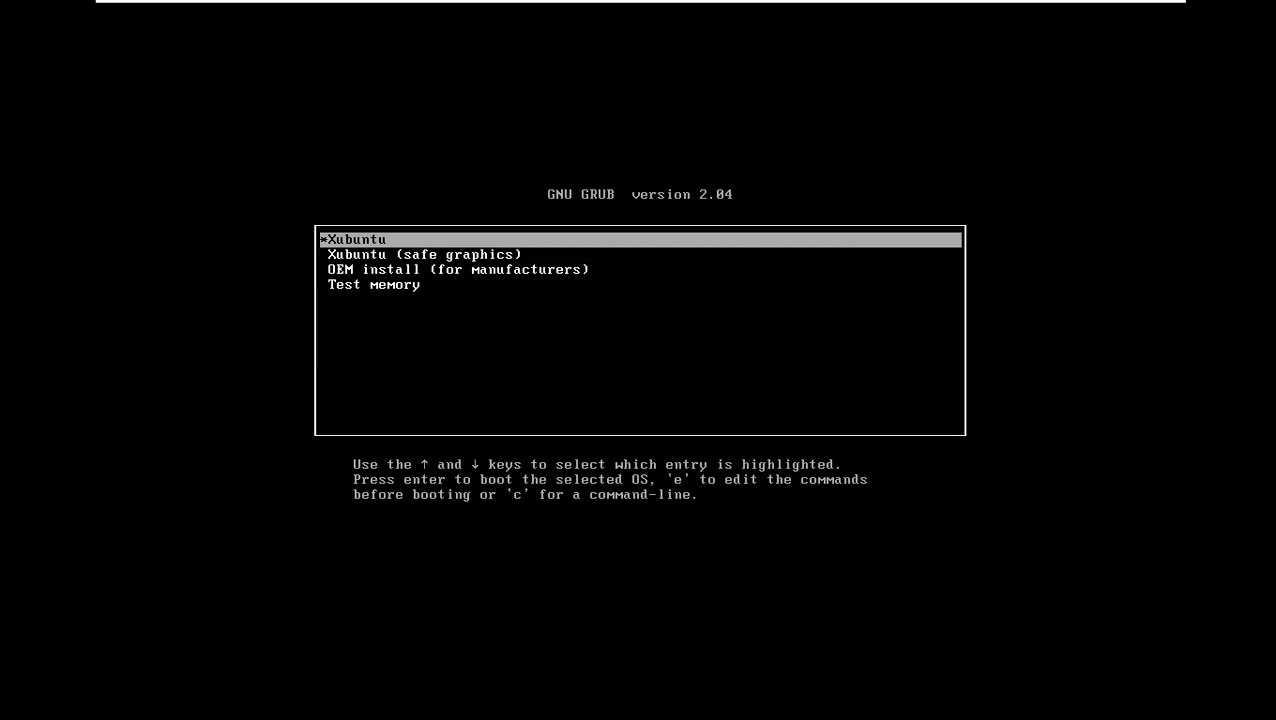
{"action": "key", "text": "Down"}
{"action": "key", "text": "Up"}
{"action": "key", "text": "Up"}
{"action": "key", "text": "Up"}
Step: Highlight the regular 'Xubuntu' entry in the GRUB menu and boot it
{"action": "key", "text": "Return"}
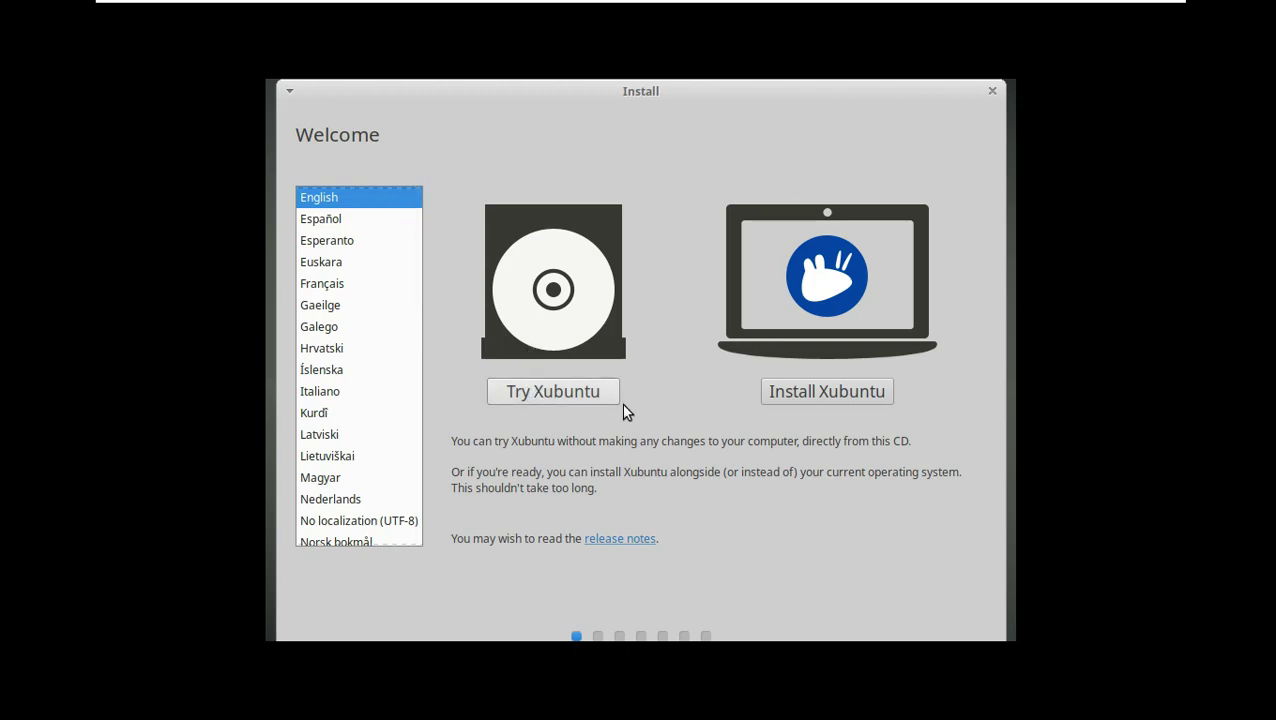
Step: Start Try Xubuntu and glance at the desktop background and menu settings
{"action": "left_click", "coordinate": [556, 390]}
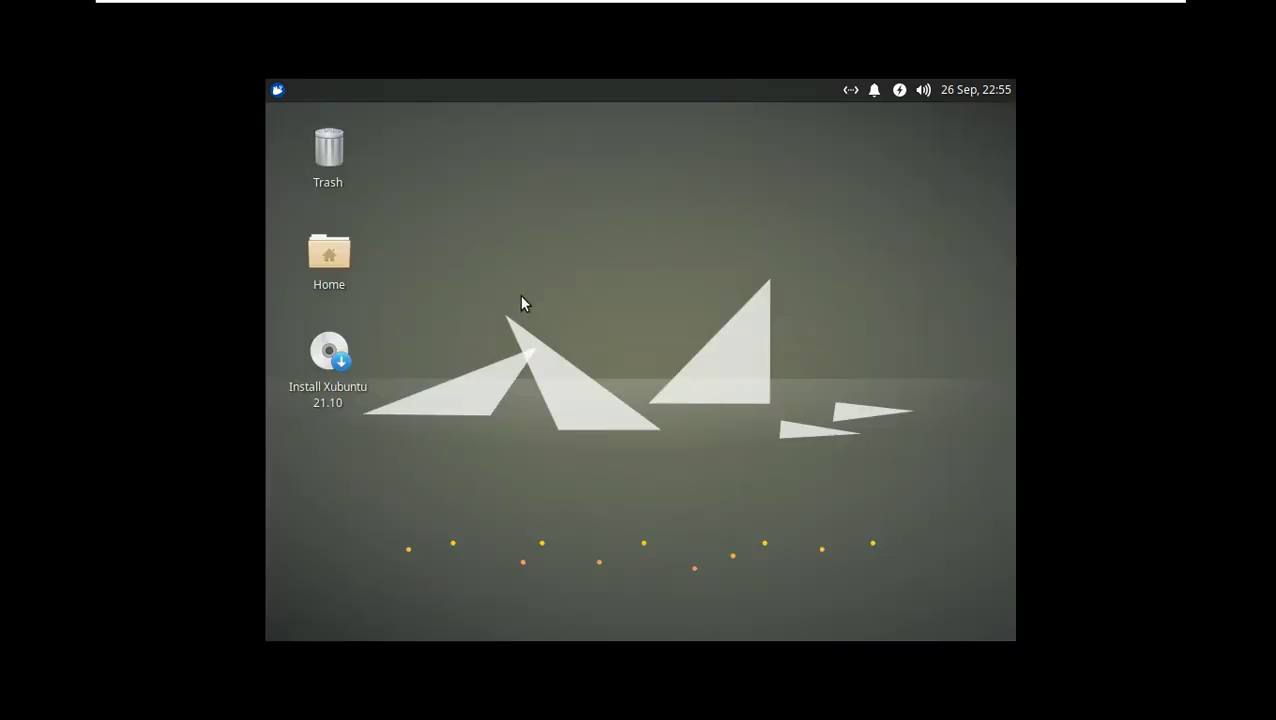
{"action": "right_click", "coordinate": [516, 292]}
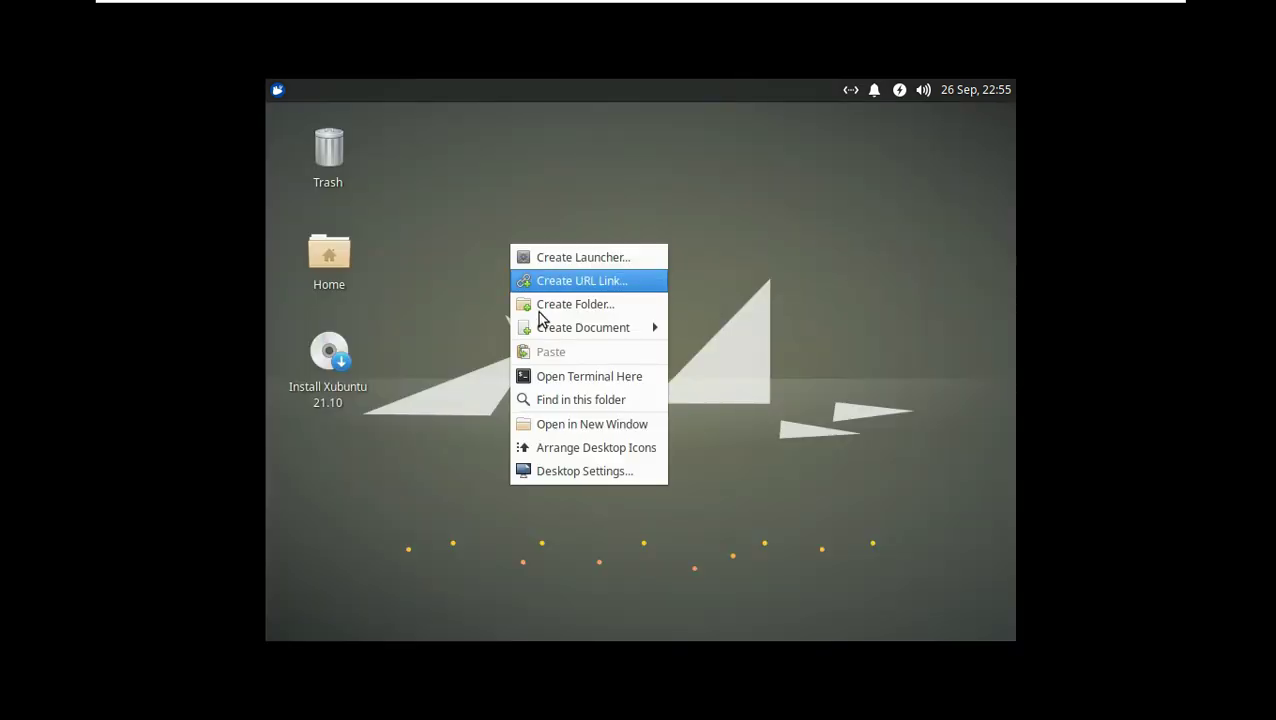
{"action": "left_click", "coordinate": [584, 473]}
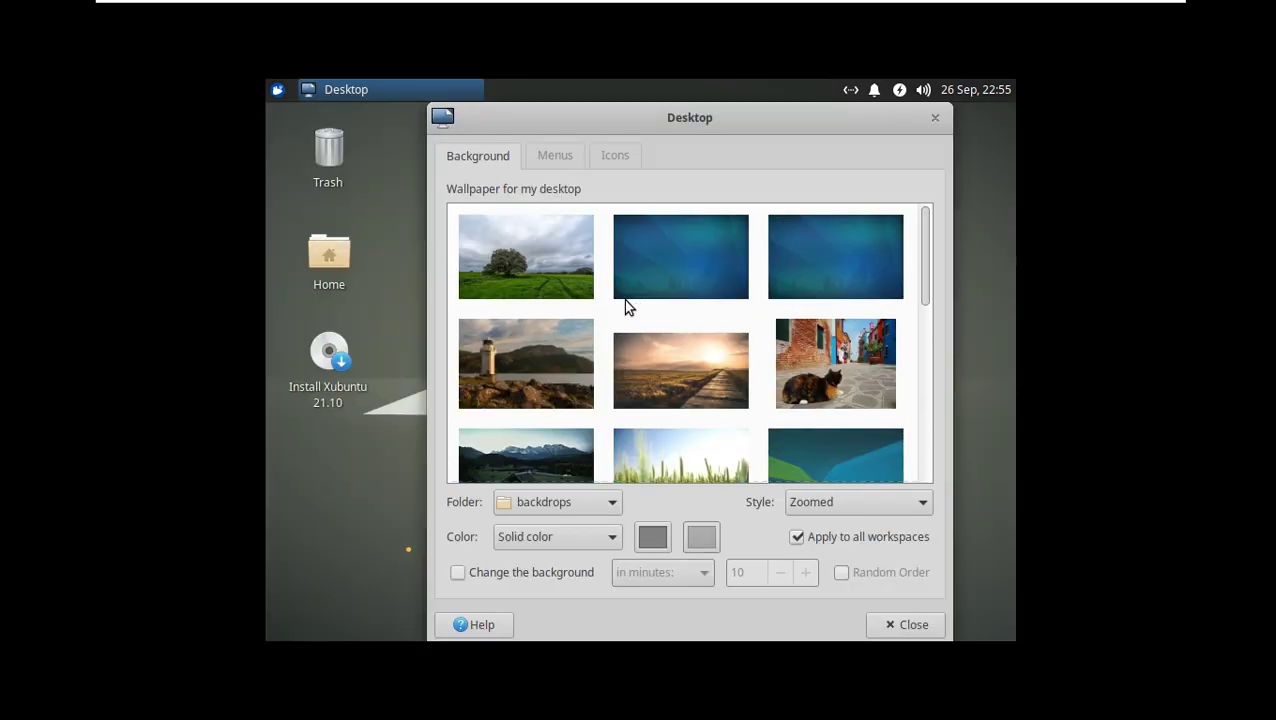
{"action": "left_click", "coordinate": [555, 156]}
{"action": "left_click", "coordinate": [935, 117]}
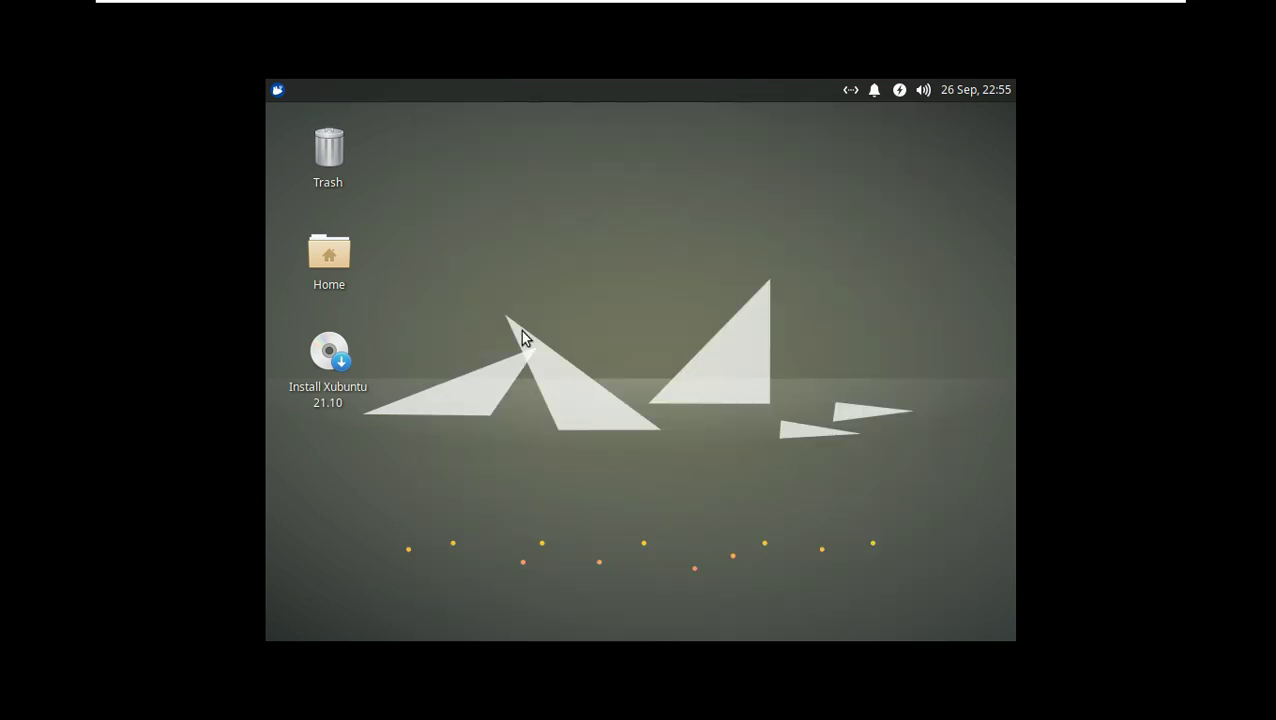
Step: In Settings > Display, apply and keep the 1360x768 screen resolution
{"action": "left_click", "coordinate": [285, 91]}
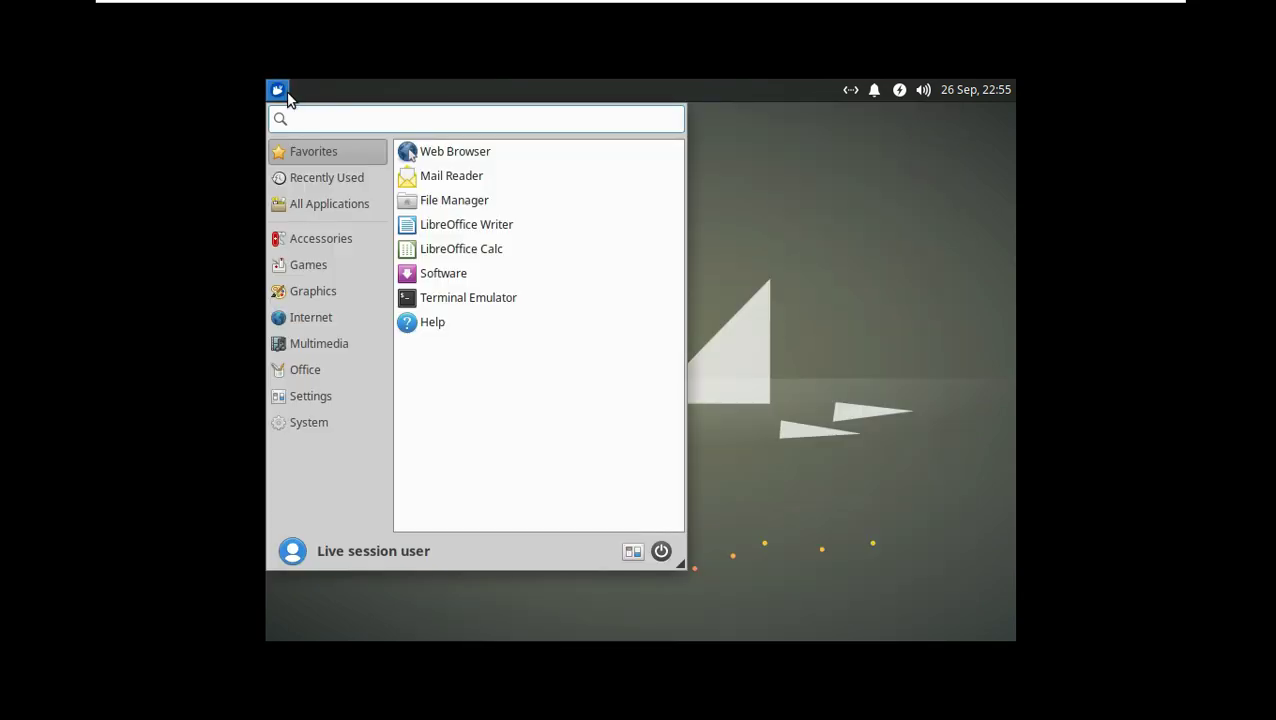
{"action": "left_click", "coordinate": [326, 415]}
{"action": "left_click", "coordinate": [332, 397]}
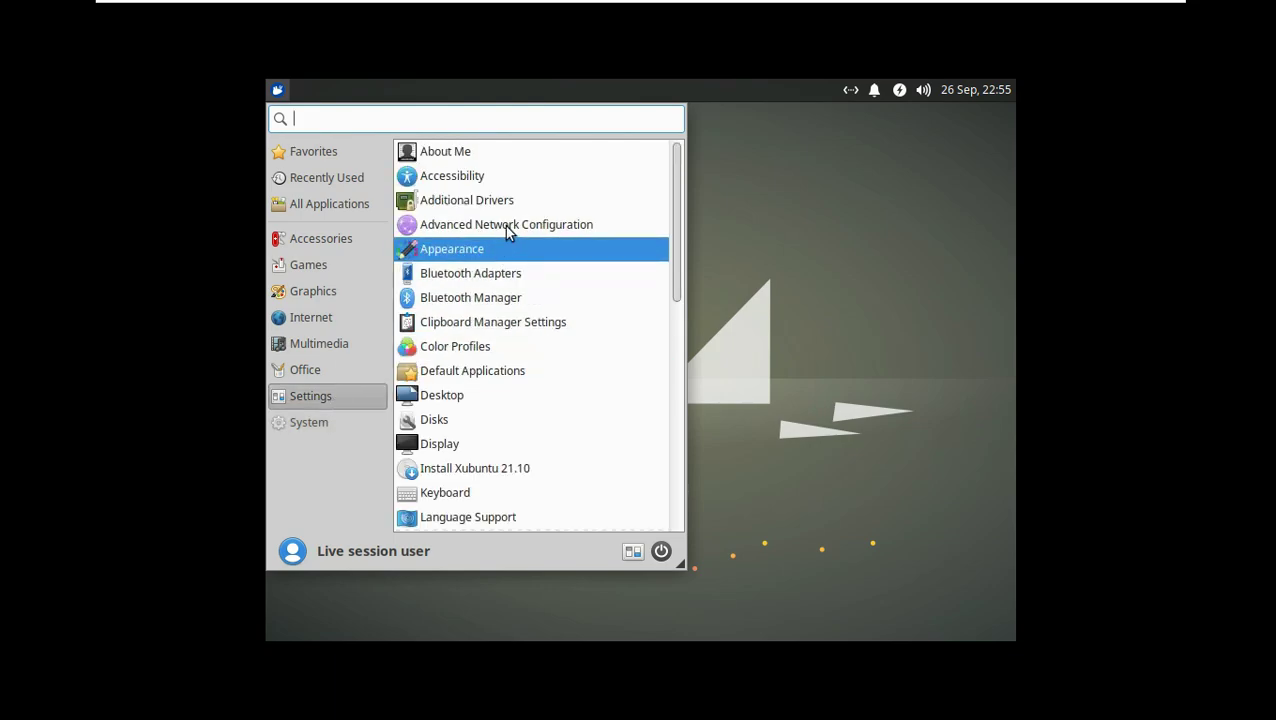
{"action": "left_click", "coordinate": [510, 443]}
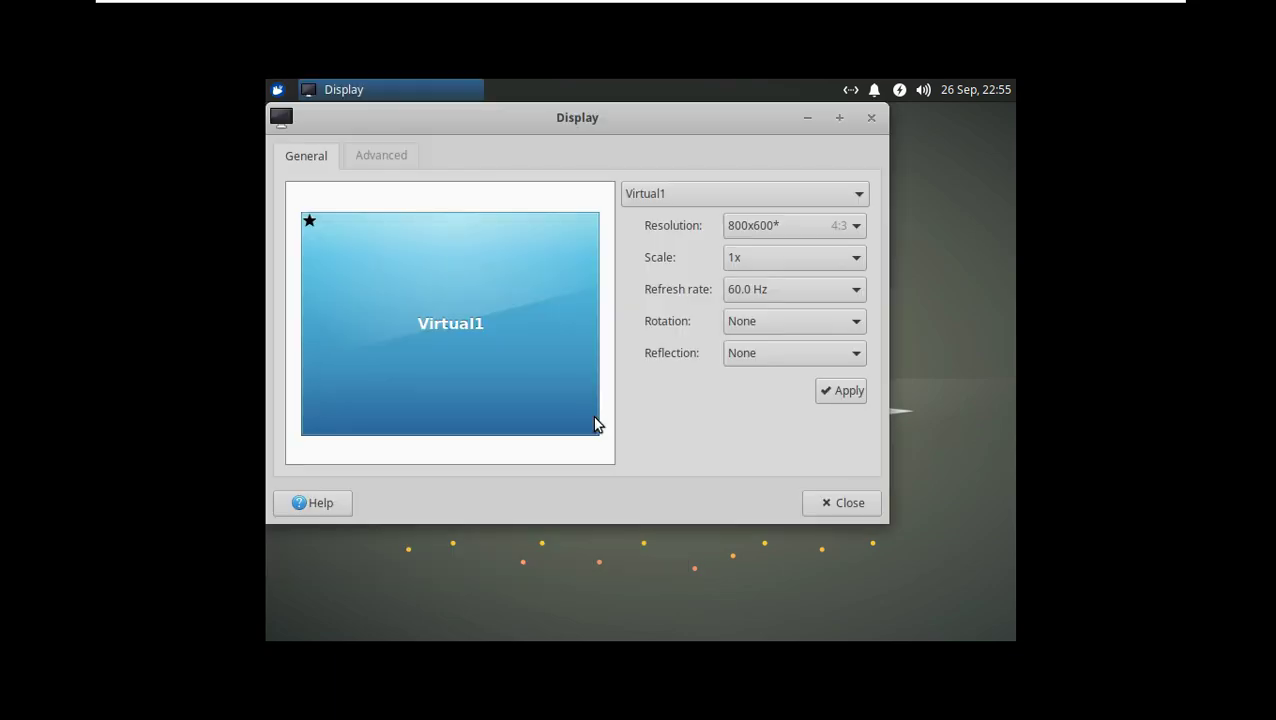
{"action": "left_click", "coordinate": [781, 233]}
{"action": "scroll", "coordinate": [793, 590], "scroll_direction": "down", "scroll_amount": 3}
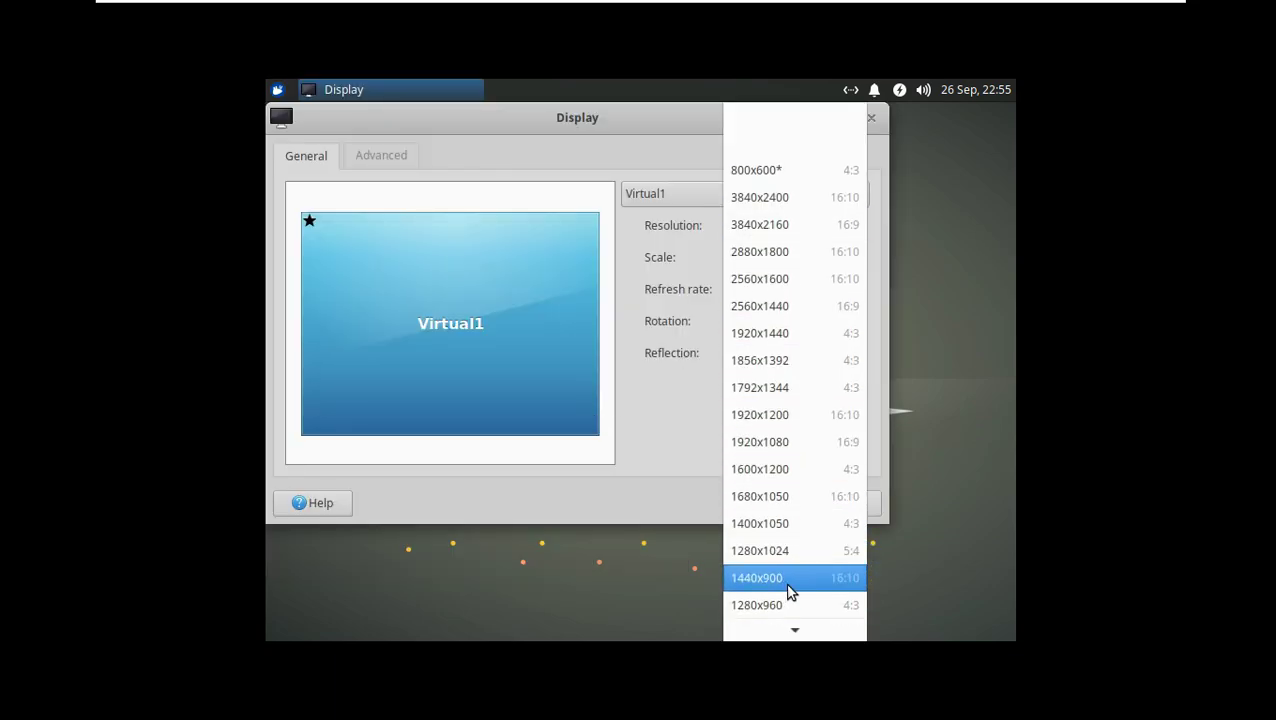
{"action": "left_click", "coordinate": [776, 601]}
{"action": "left_click", "coordinate": [838, 392]}
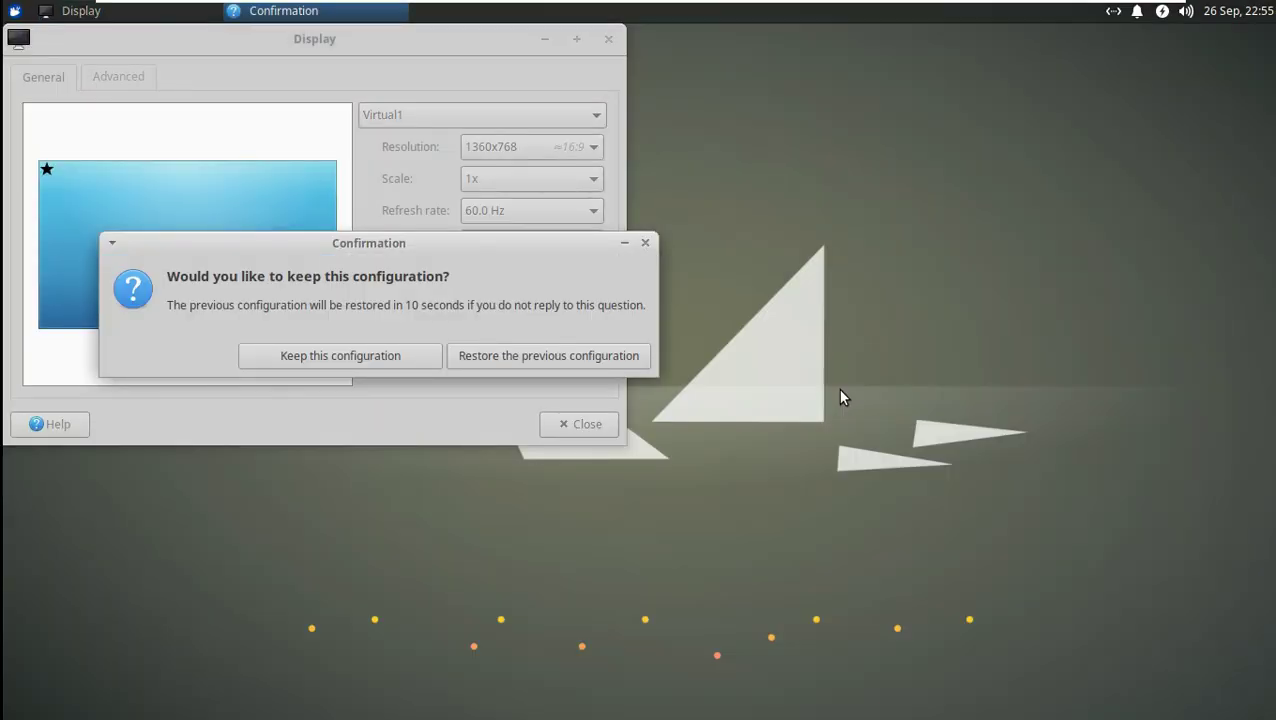
{"action": "left_click", "coordinate": [395, 358]}
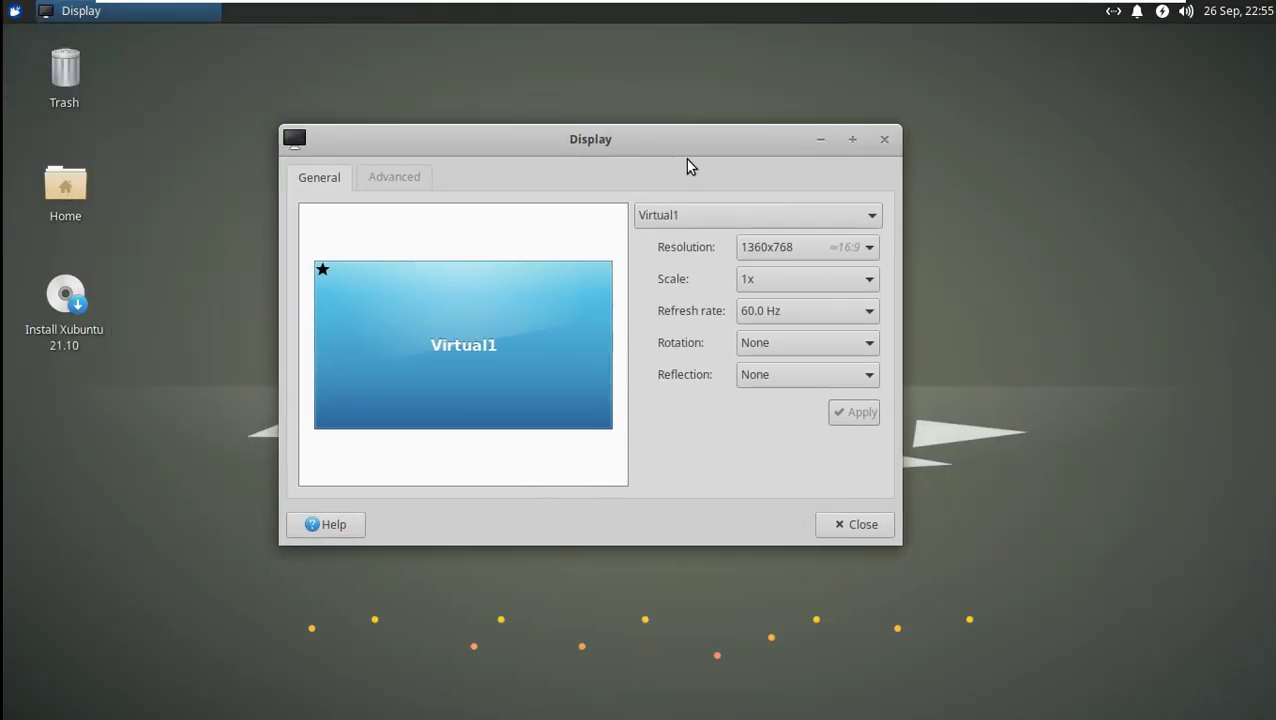
Step: Test 1.5x and custom 0.5 display scaling, restore 1x, and close Display settings
{"action": "left_click", "coordinate": [805, 279]}
{"action": "left_click", "coordinate": [795, 316]}
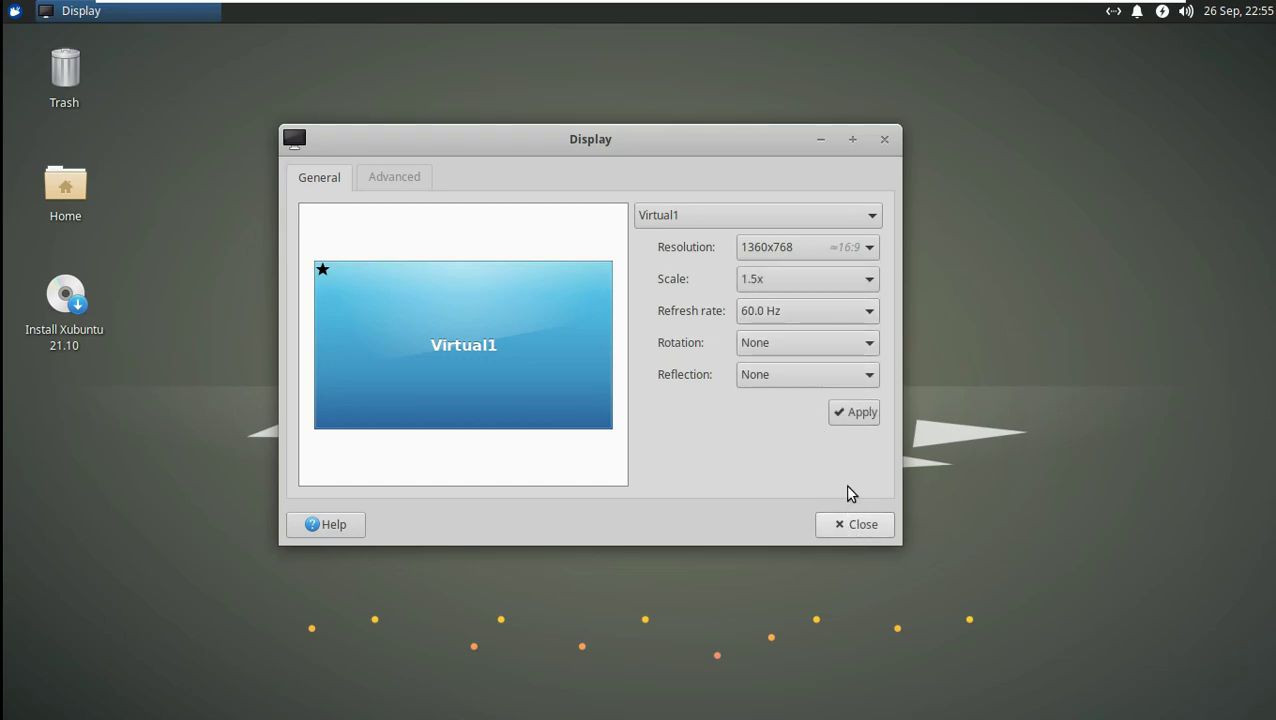
{"action": "left_click", "coordinate": [853, 412]}
{"action": "left_click", "coordinate": [533, 290]}
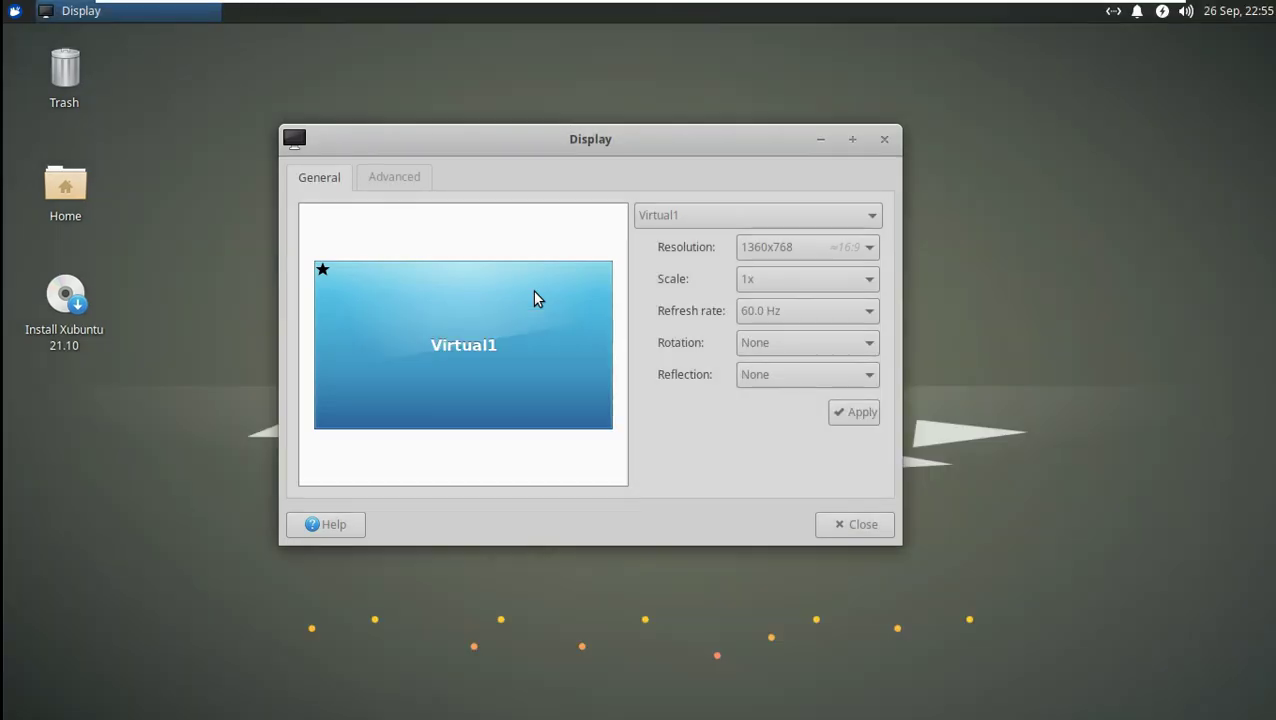
{"action": "left_click", "coordinate": [793, 282]}
{"action": "left_click", "coordinate": [862, 360]}
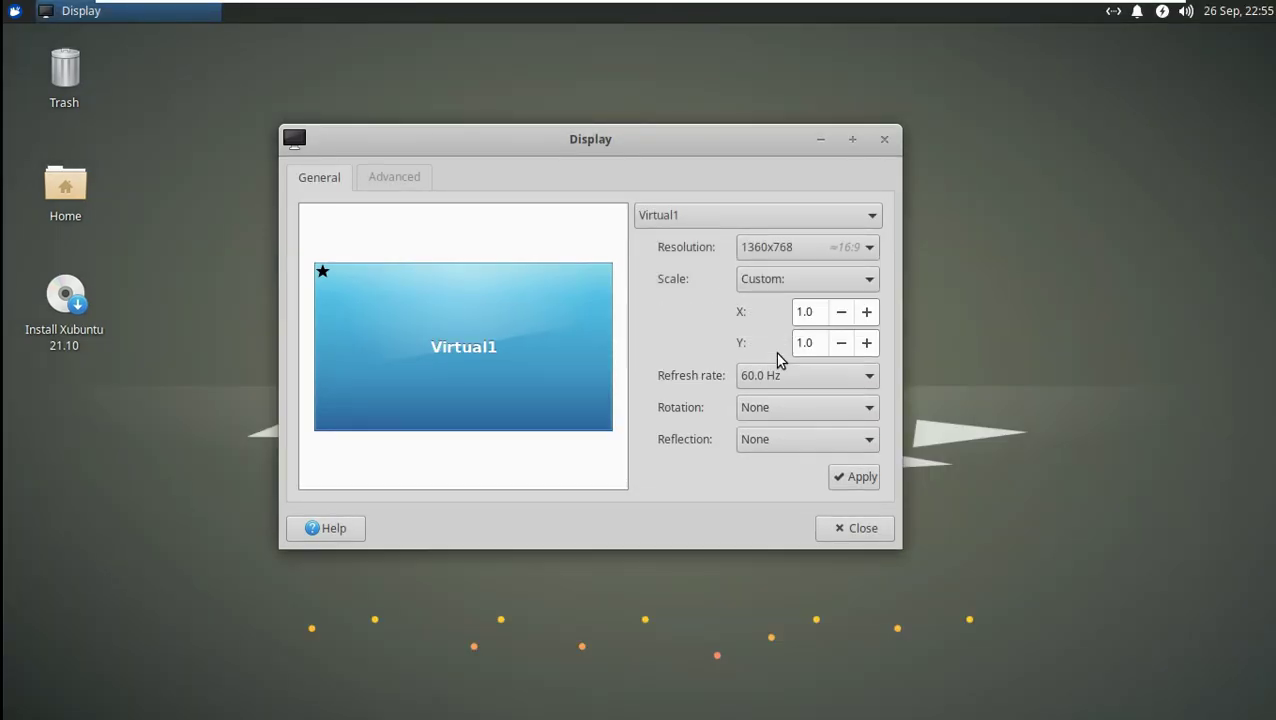
{"action": "left_click", "coordinate": [829, 348]}
{"action": "left_click", "coordinate": [829, 348]}
{"action": "left_click", "coordinate": [829, 348]}
{"action": "left_click", "coordinate": [829, 348]}
{"action": "left_click", "coordinate": [829, 348]}
{"action": "left_click", "coordinate": [850, 476]}
{"action": "left_click", "coordinate": [815, 492]}
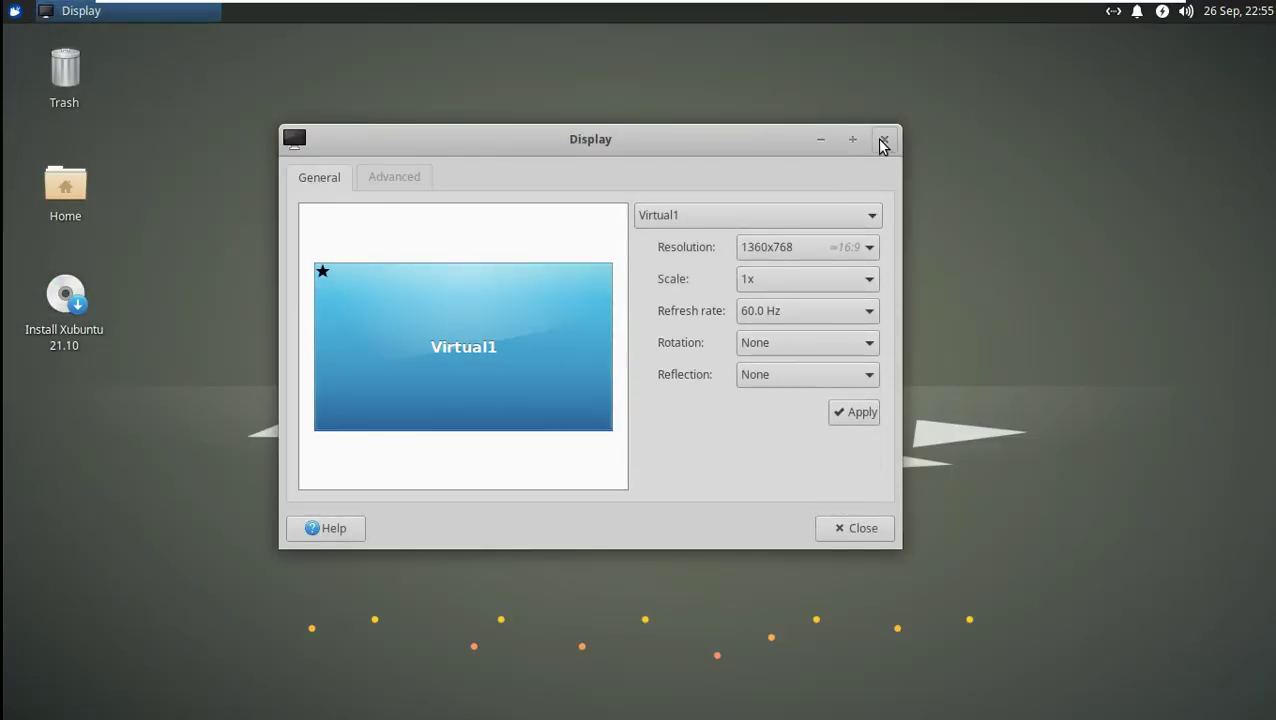
{"action": "left_click", "coordinate": [881, 138]}
{"action": "right_click", "coordinate": [88, 326]}
{"action": "left_click", "coordinate": [584, 202]}
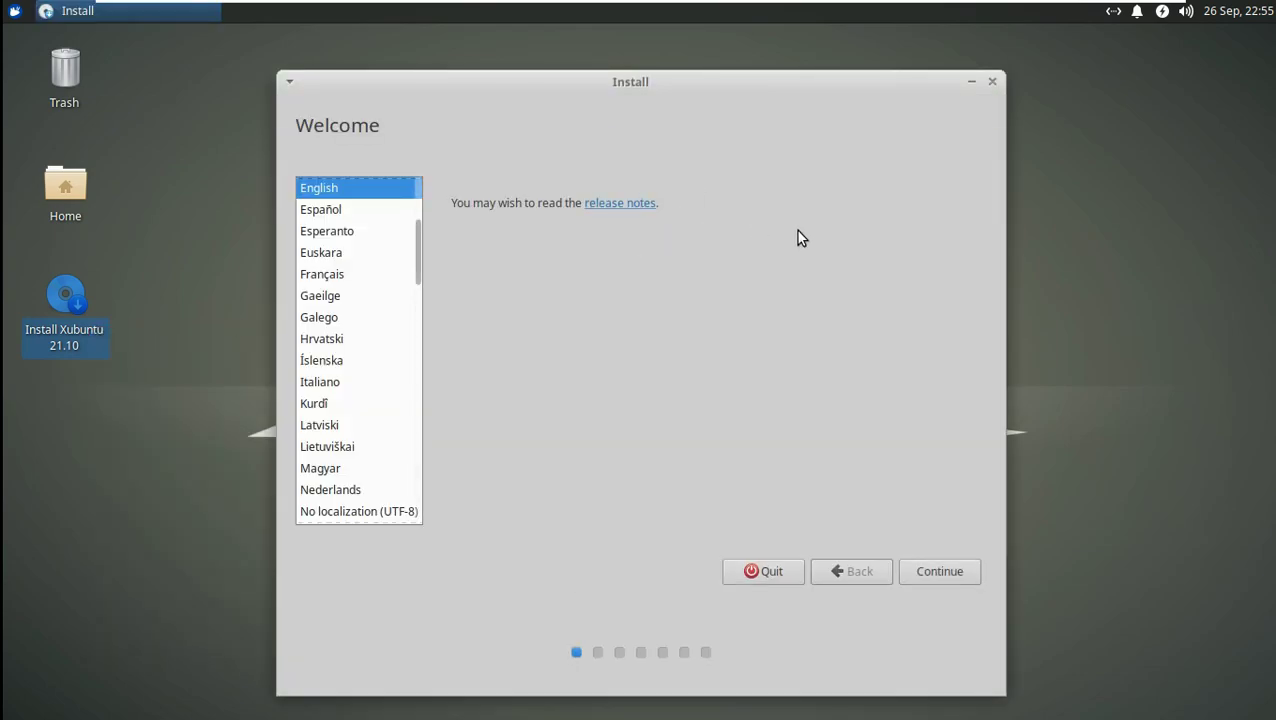
Step: Keep English as the installer language after previewing Español and Français
{"action": "left_click", "coordinate": [352, 211]}
{"action": "left_click", "coordinate": [345, 275]}
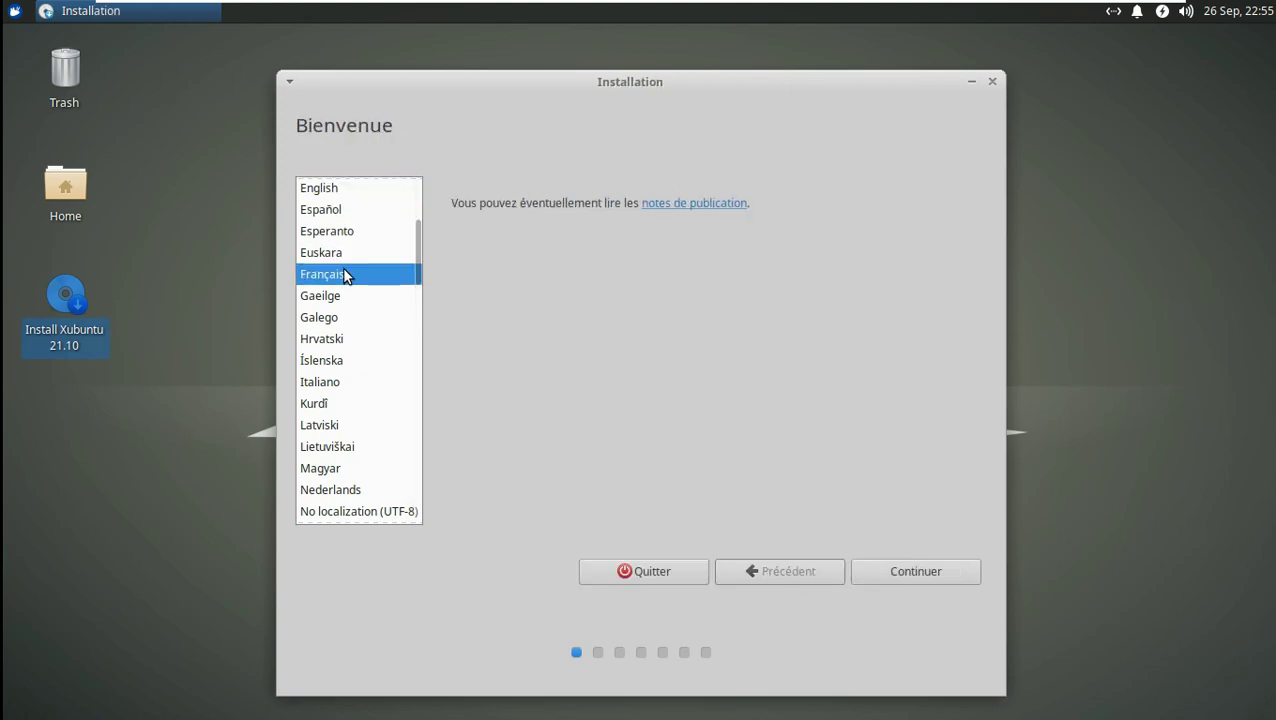
{"action": "left_click", "coordinate": [345, 192]}
{"action": "left_click_drag", "start_coordinate": [419, 271], "coordinate": [427, 217]}
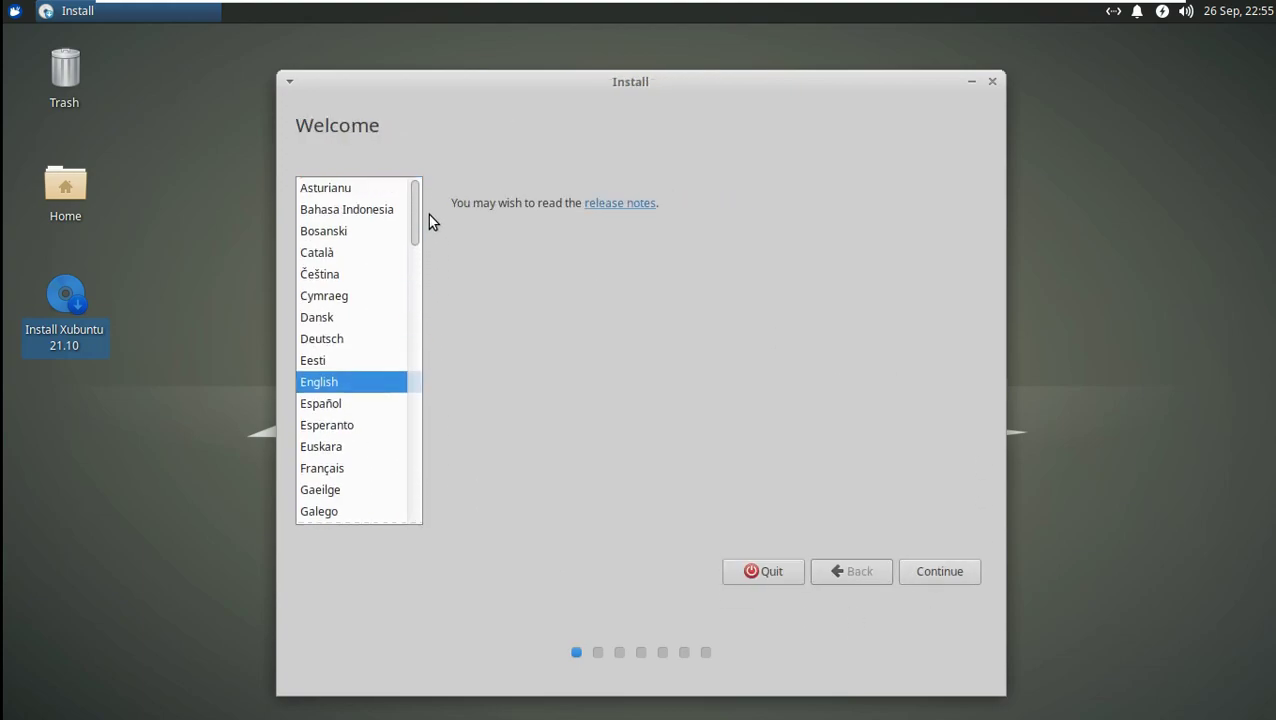
{"action": "left_click", "coordinate": [930, 571]}
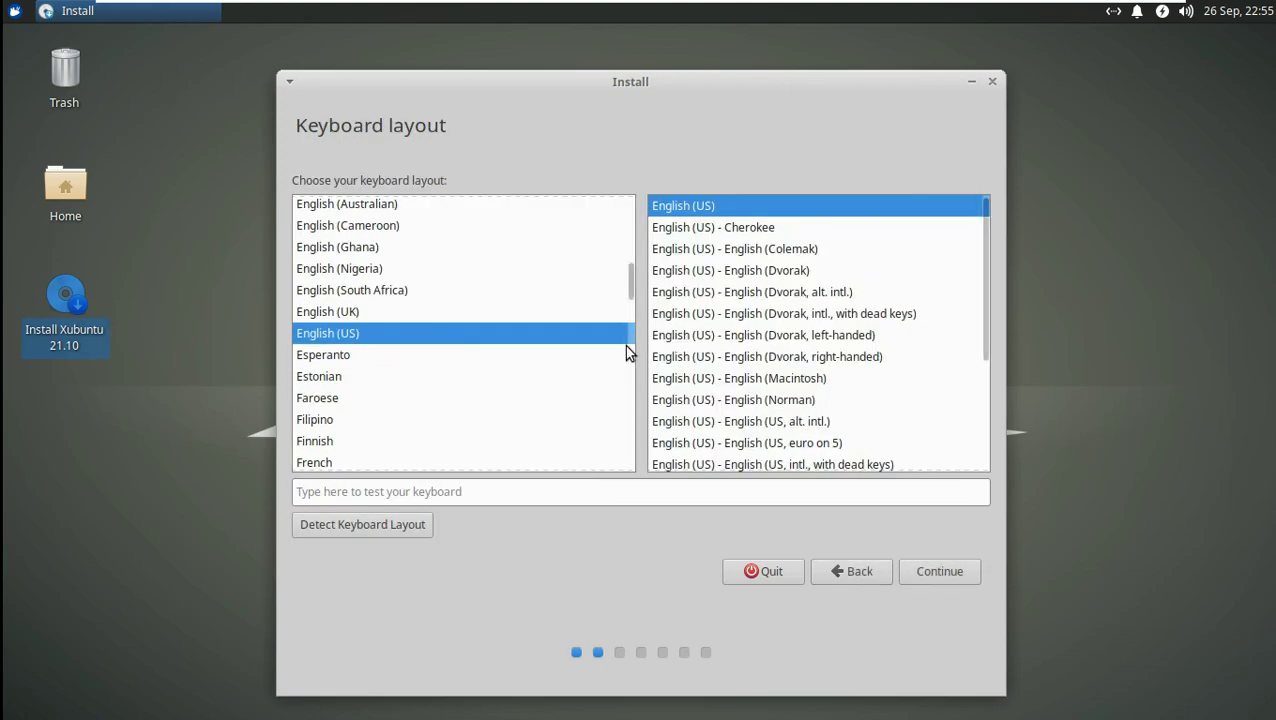
Step: Keep the English (US) keyboard layout and enable third-party software for graphics, Wi-Fi and media
{"action": "left_click_drag", "start_coordinate": [984, 350], "coordinate": [994, 316]}
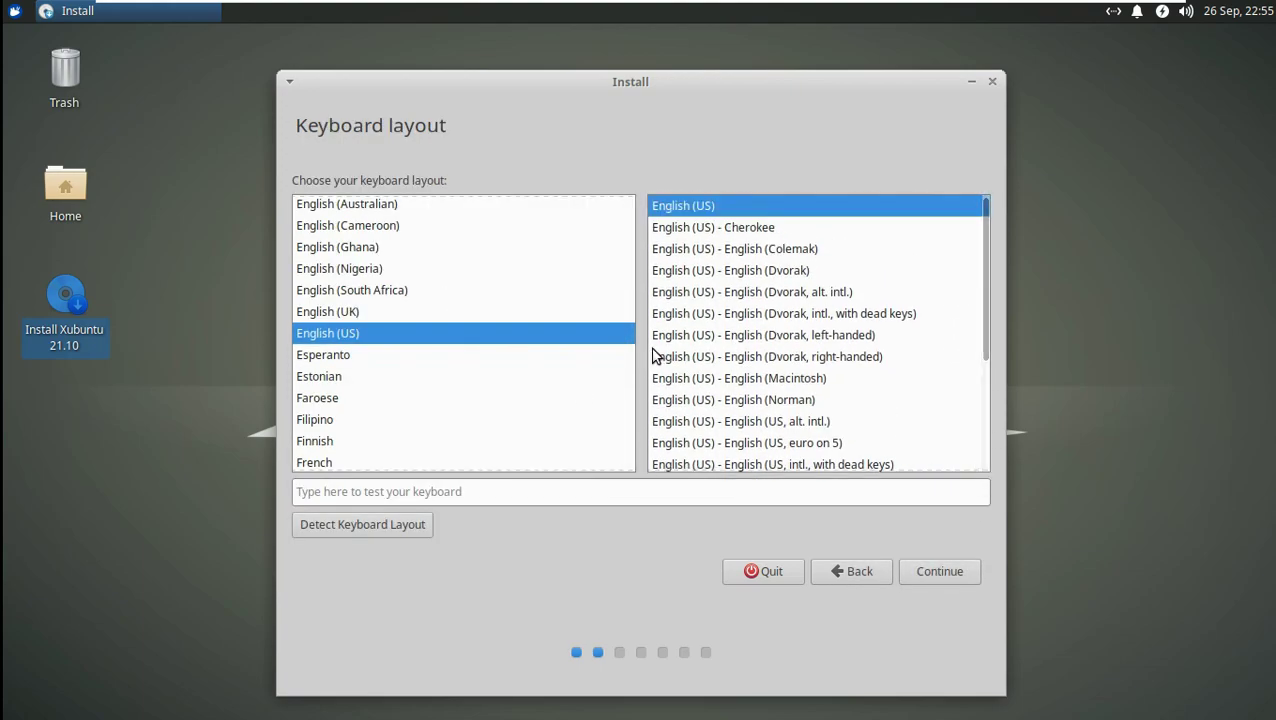
{"action": "left_click_drag", "start_coordinate": [628, 293], "coordinate": [652, 312]}
{"action": "left_click", "coordinate": [930, 568]}
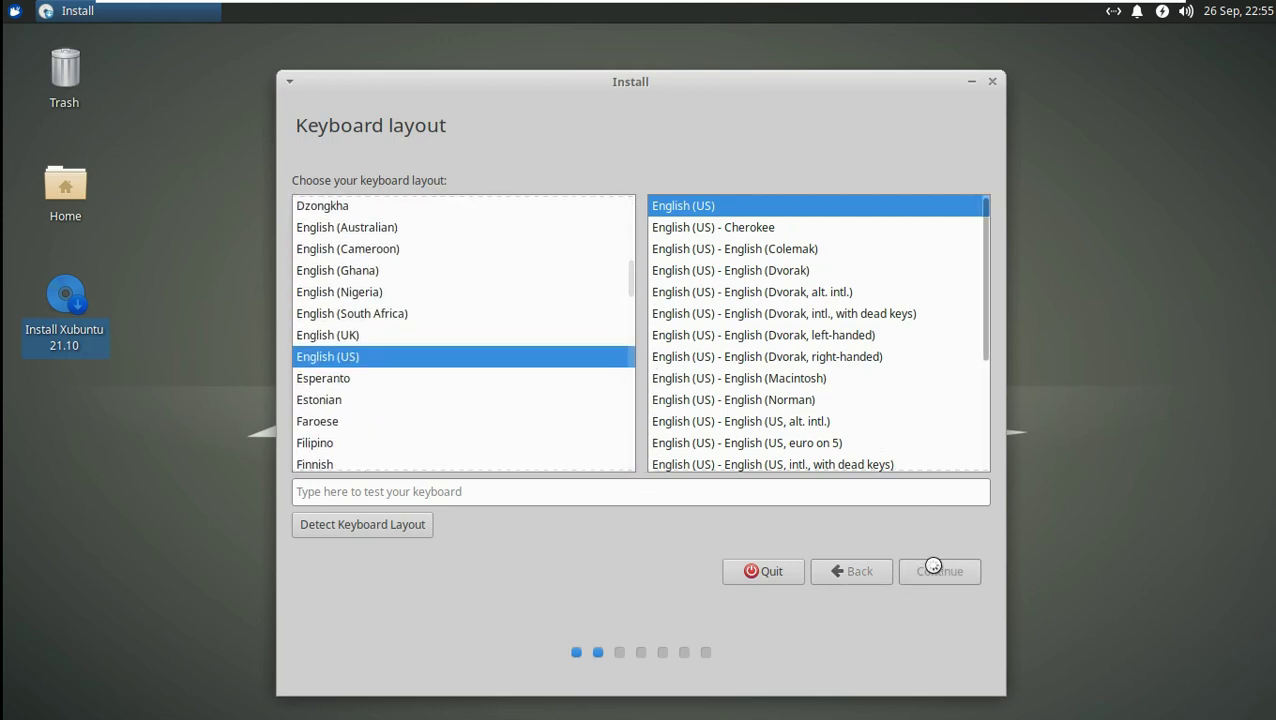
{"action": "left_click", "coordinate": [502, 390]}
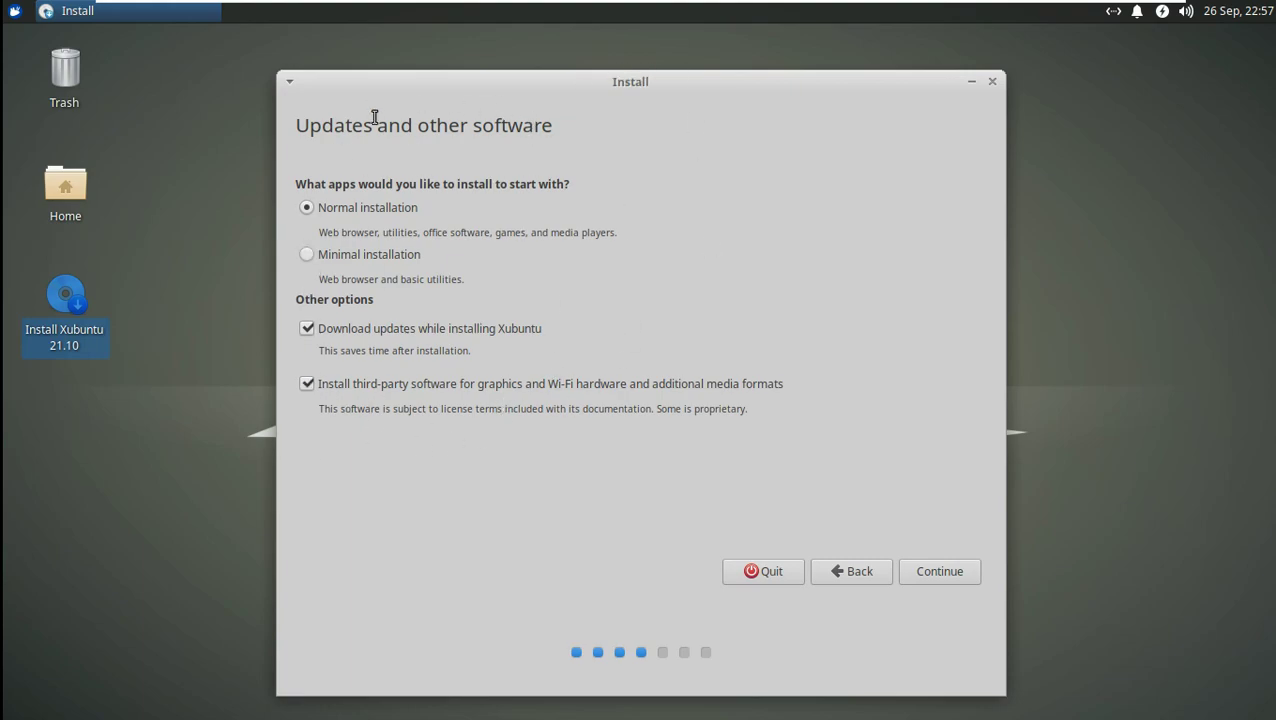
Step: Set Advanced disk features to None after trying ZFS and encryption
{"action": "left_click", "coordinate": [926, 580]}
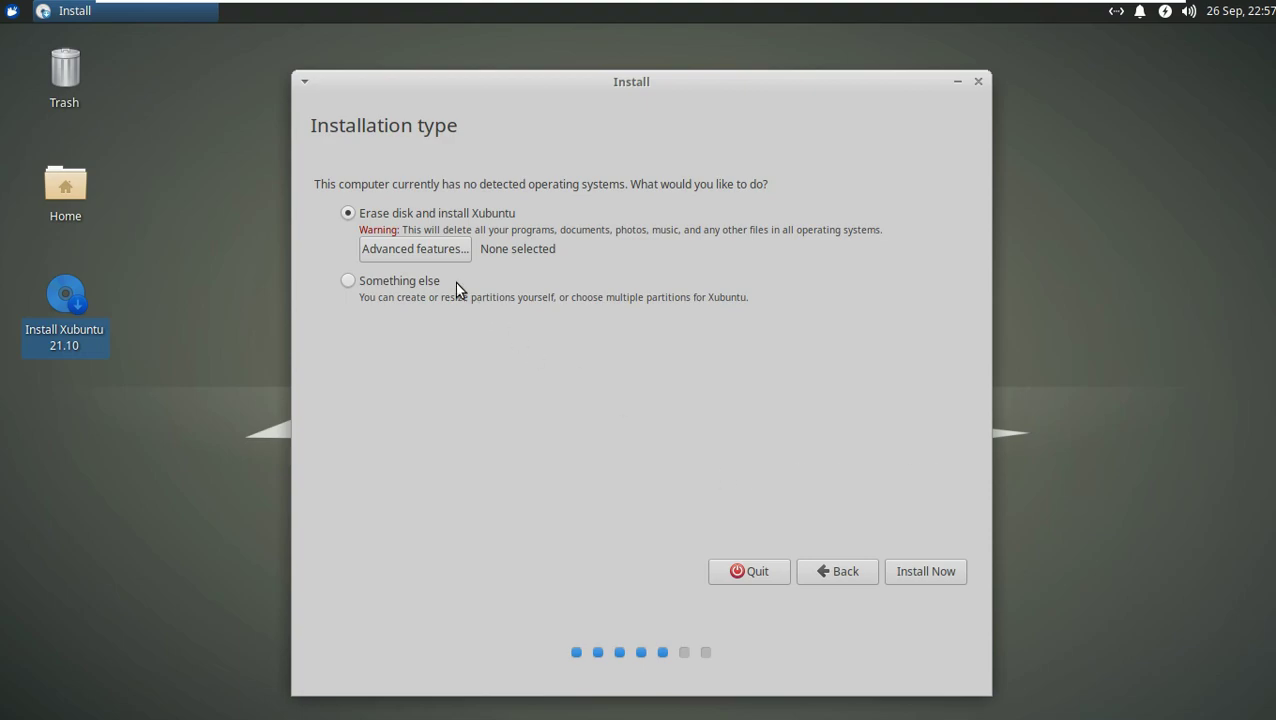
{"action": "left_click", "coordinate": [512, 340]}
{"action": "left_click", "coordinate": [585, 370]}
{"action": "left_click", "coordinate": [513, 288]}
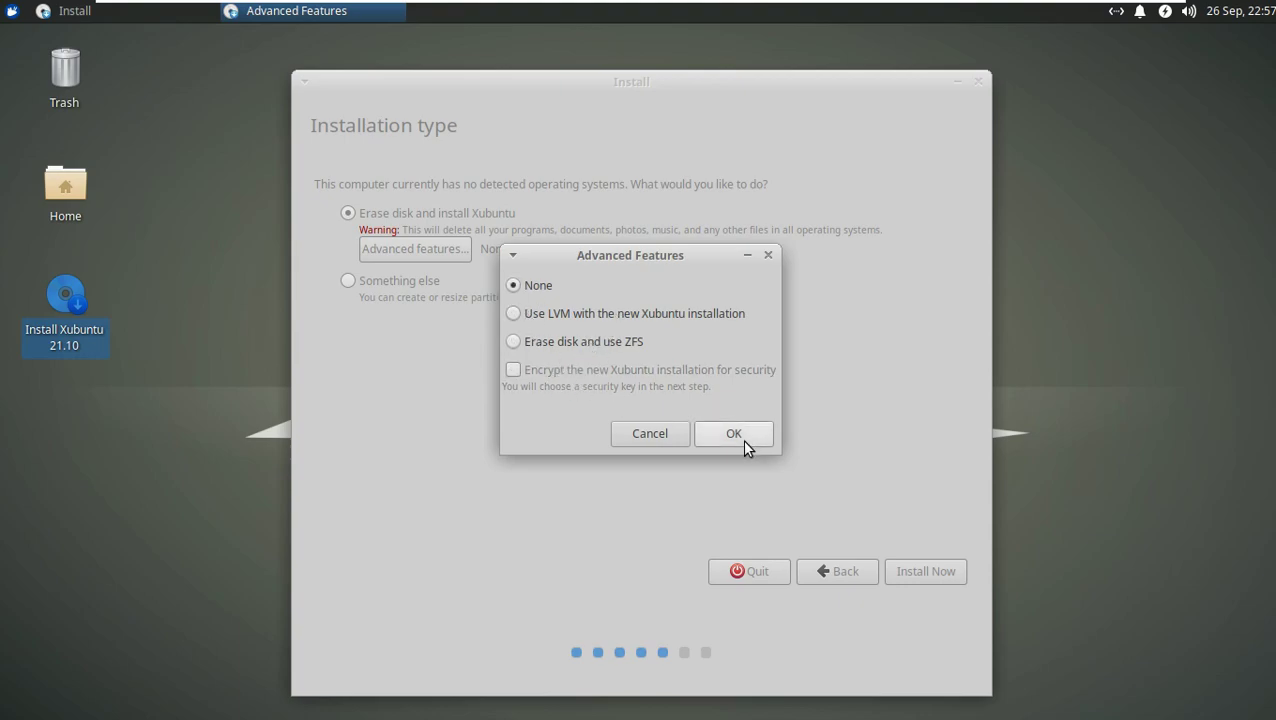
{"action": "left_click", "coordinate": [742, 439]}
Step: Install with 'Erase disk and install Xubuntu' and confirm writing changes to disk
{"action": "left_click", "coordinate": [416, 285]}
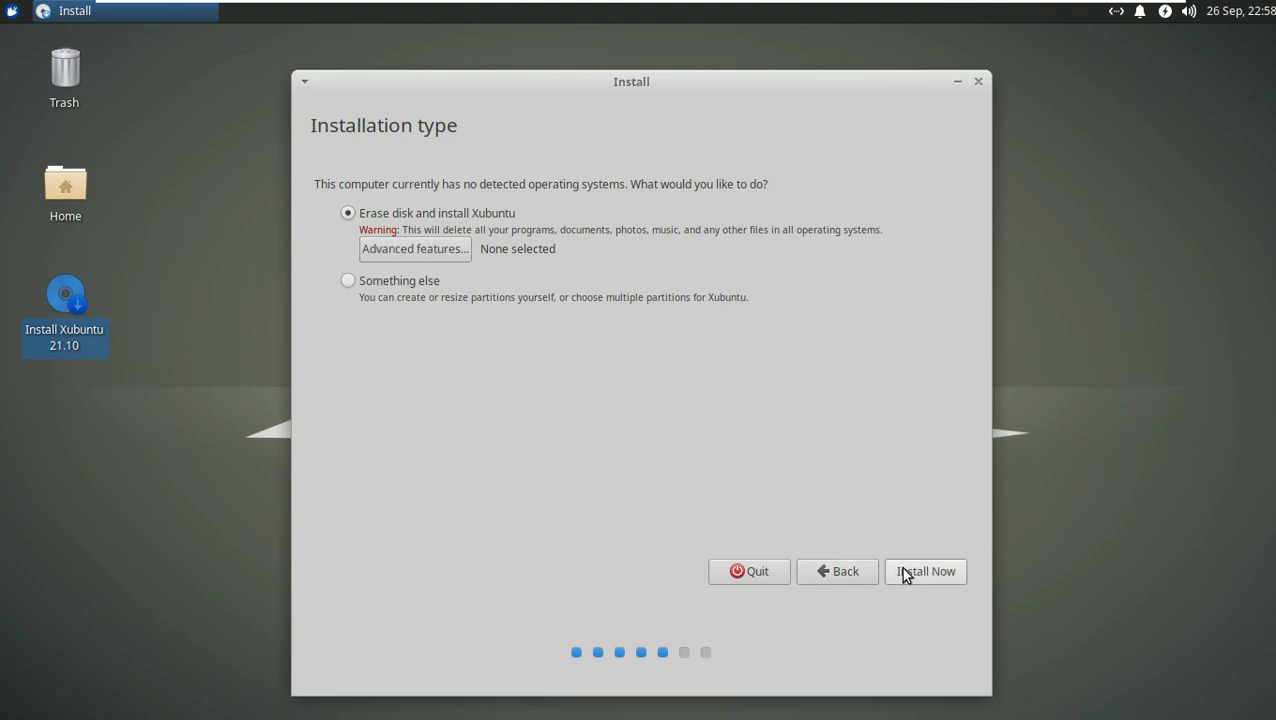
{"action": "left_click", "coordinate": [903, 570]}
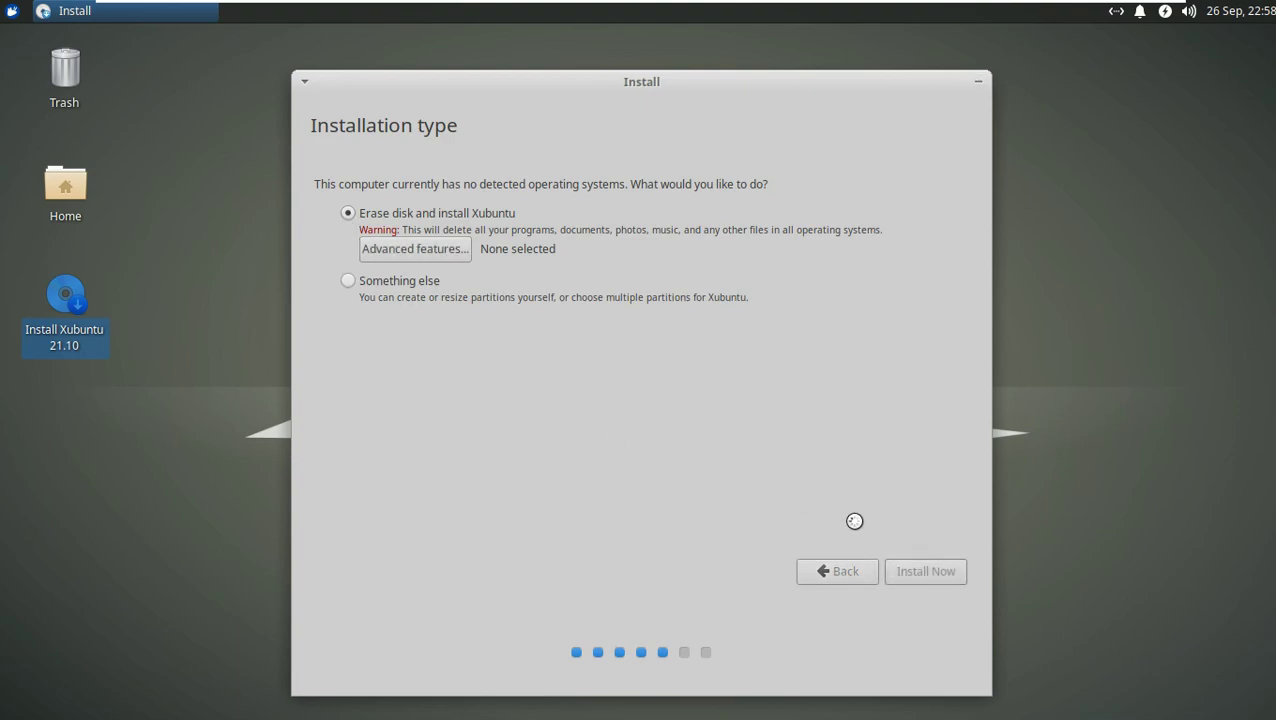
{"action": "left_click", "coordinate": [884, 495]}
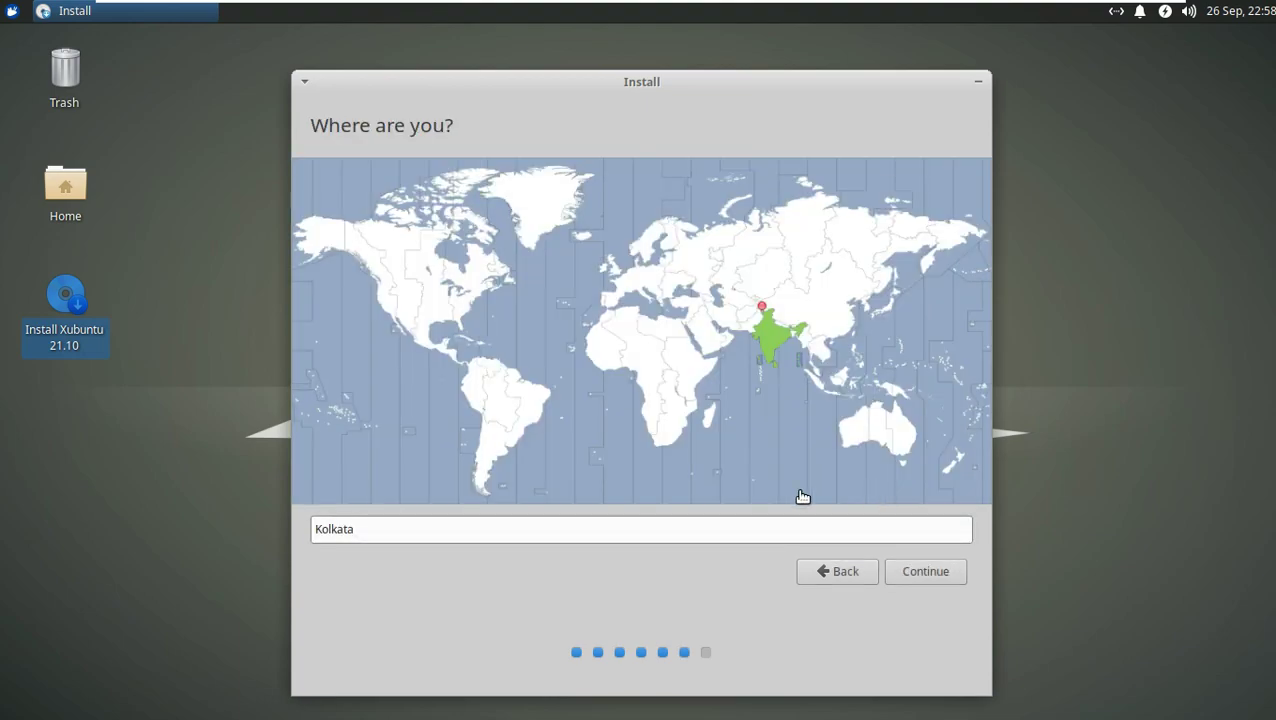
Step: Set the time zone to Los Angeles on the map
{"action": "left_click", "coordinate": [379, 302]}
{"action": "left_click", "coordinate": [510, 225]}
{"action": "left_click", "coordinate": [867, 230]}
{"action": "left_click", "coordinate": [906, 233]}
{"action": "left_click", "coordinate": [497, 218]}
{"action": "left_click", "coordinate": [380, 300]}
{"action": "left_click", "coordinate": [903, 572]}
Step: Enter the user's name, shorten the computer name, enable automatic login, and set the account password
{"action": "left_click", "coordinate": [591, 369]}
{"action": "type", "text": "runboxing"}
{"action": "left_click_drag", "start_coordinate": [555, 224], "coordinate": [730, 235]}
{"action": "key", "text": "BackSpace"}
{"action": "left_click", "coordinate": [560, 307]}
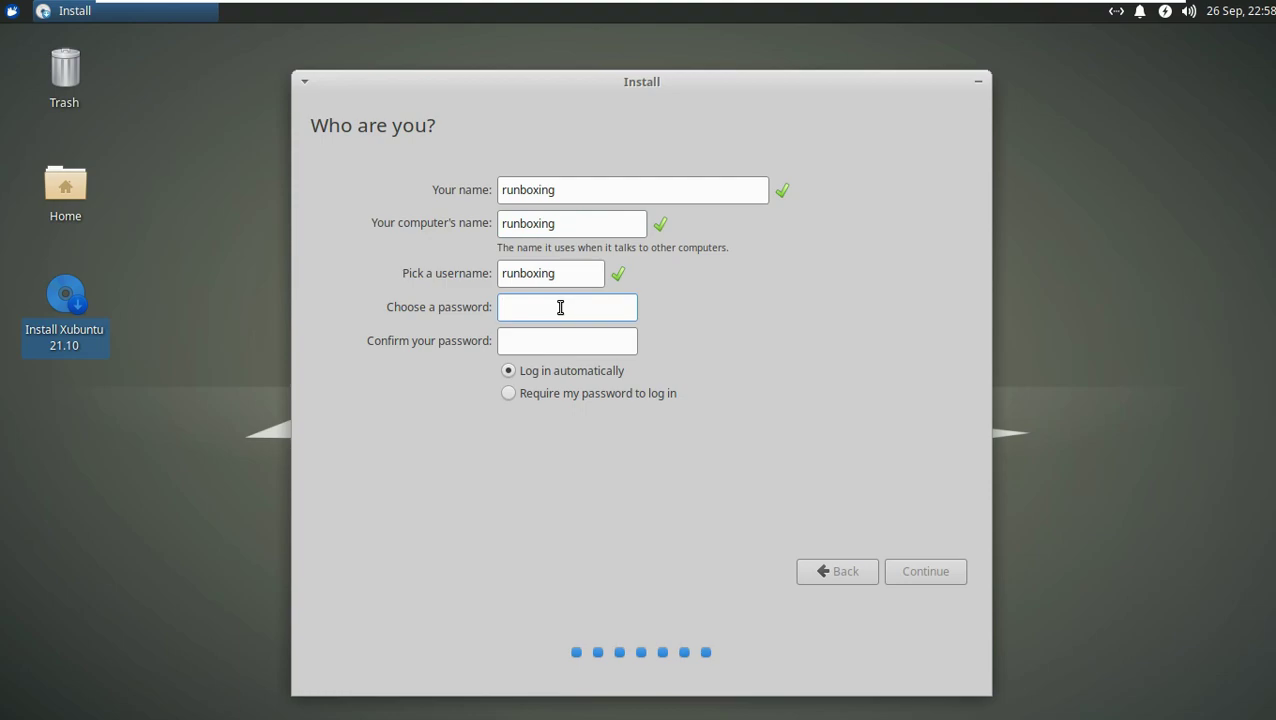
{"action": "type", "text": "12345"}
{"action": "left_click", "coordinate": [516, 342]}
{"action": "type", "text": "12345"}
{"action": "left_click", "coordinate": [903, 564]}
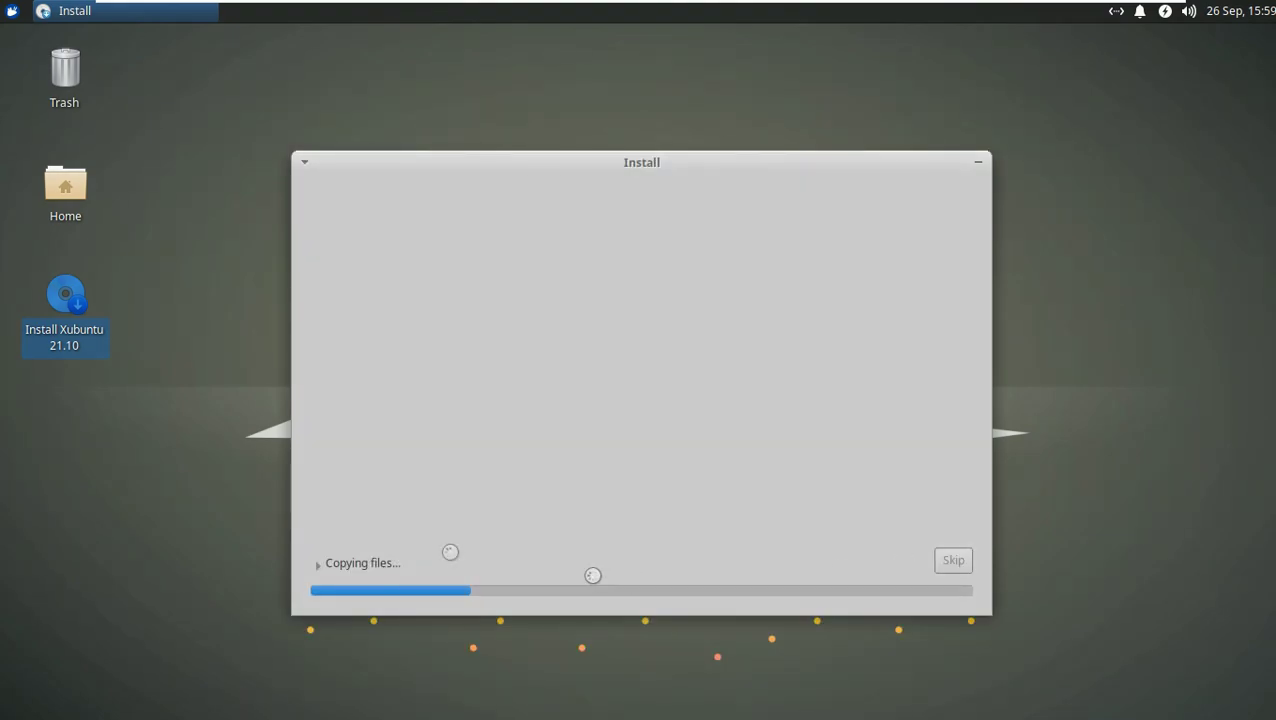
Step: Expand the installation log beneath the progress bar while files copy
{"action": "left_click", "coordinate": [358, 561]}
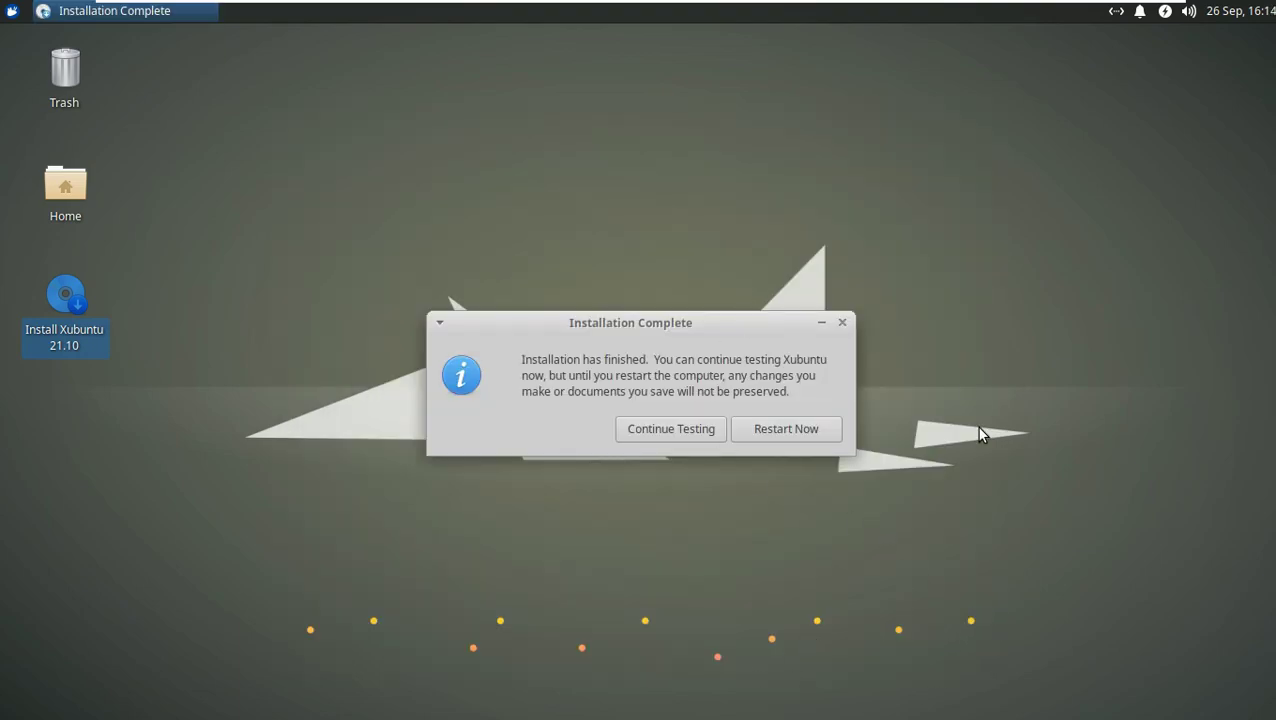
Step: Restart Now from the Installation Complete dialog to boot the installed Xubuntu
{"action": "left_click", "coordinate": [776, 428]}
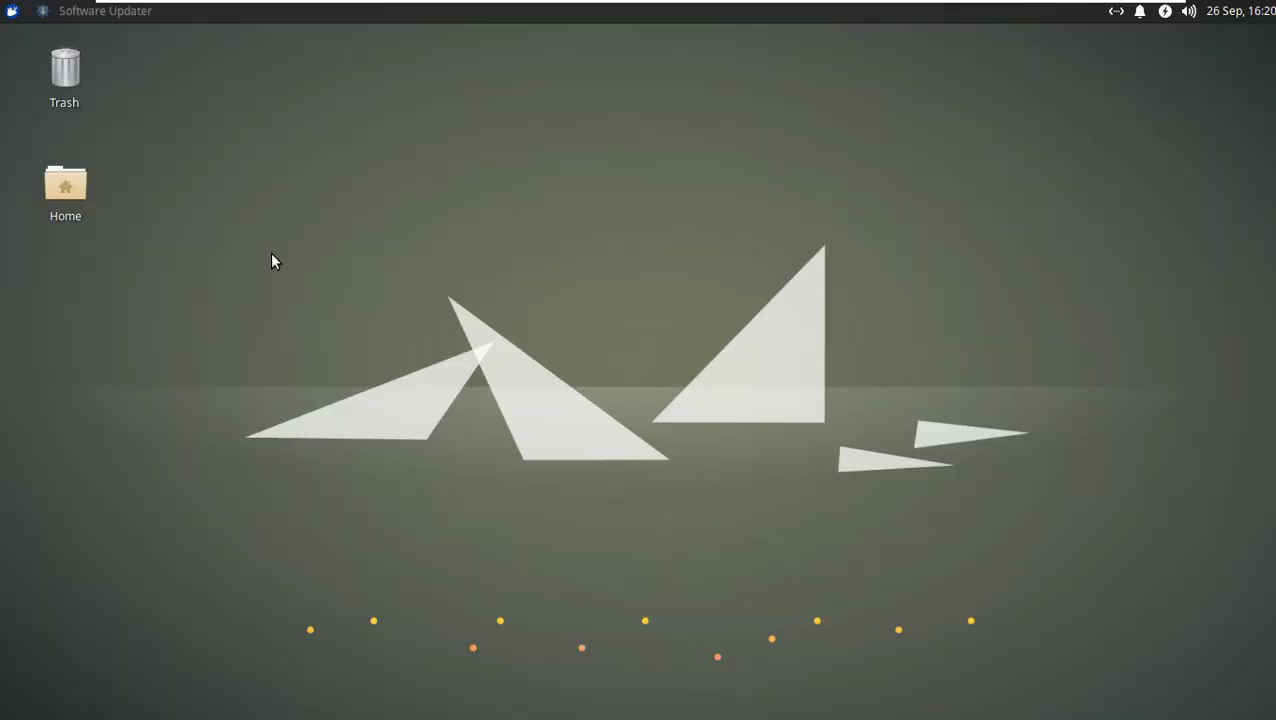
Step: In Software Updater, review the update details and install updates with the log shown
{"action": "right_click", "coordinate": [586, 200]}
{"action": "left_click", "coordinate": [527, 413]}
{"action": "left_click", "coordinate": [123, 12]}
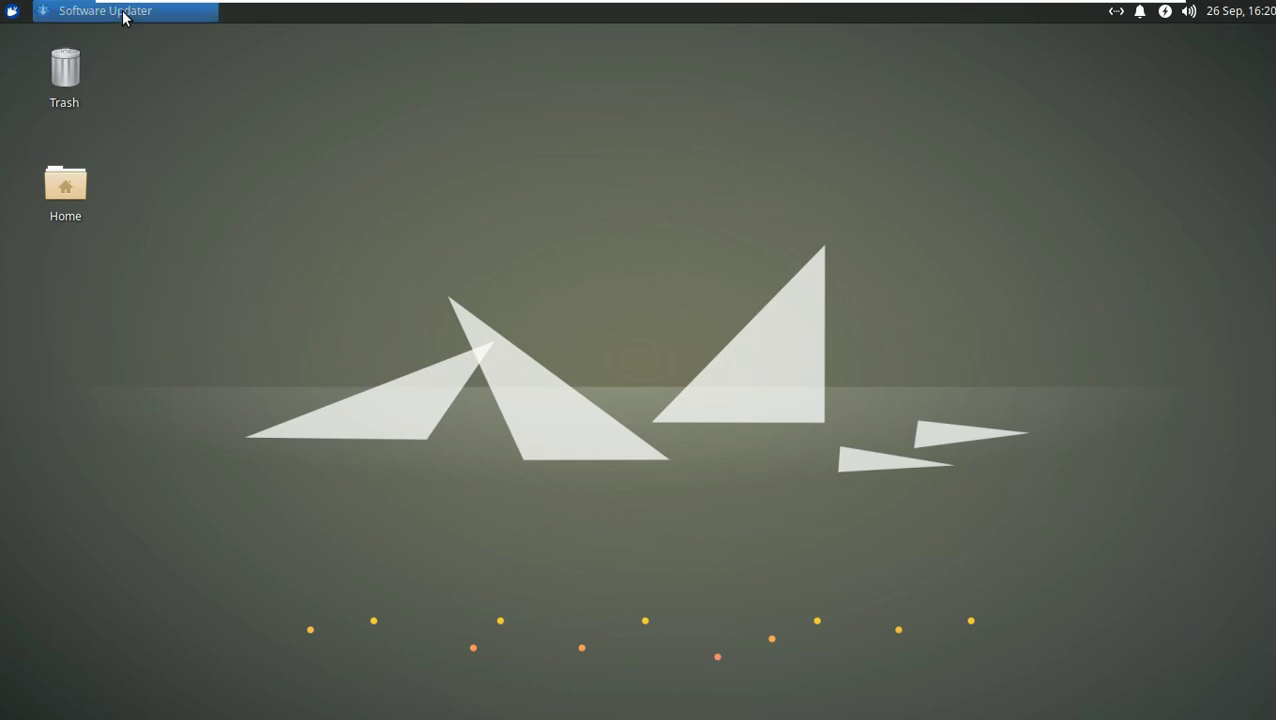
{"action": "left_click", "coordinate": [425, 385]}
{"action": "mouse_move", "coordinate": [872, 446]}
{"action": "left_mouse_down"}
{"action": "mouse_move", "coordinate": [869, 540]}
{"action": "mouse_move", "coordinate": [873, 458]}
{"action": "left_mouse_up"}
{"action": "scroll", "coordinate": [873, 458], "scroll_direction": "up", "scroll_amount": 3}
{"action": "left_click", "coordinate": [834, 649]}
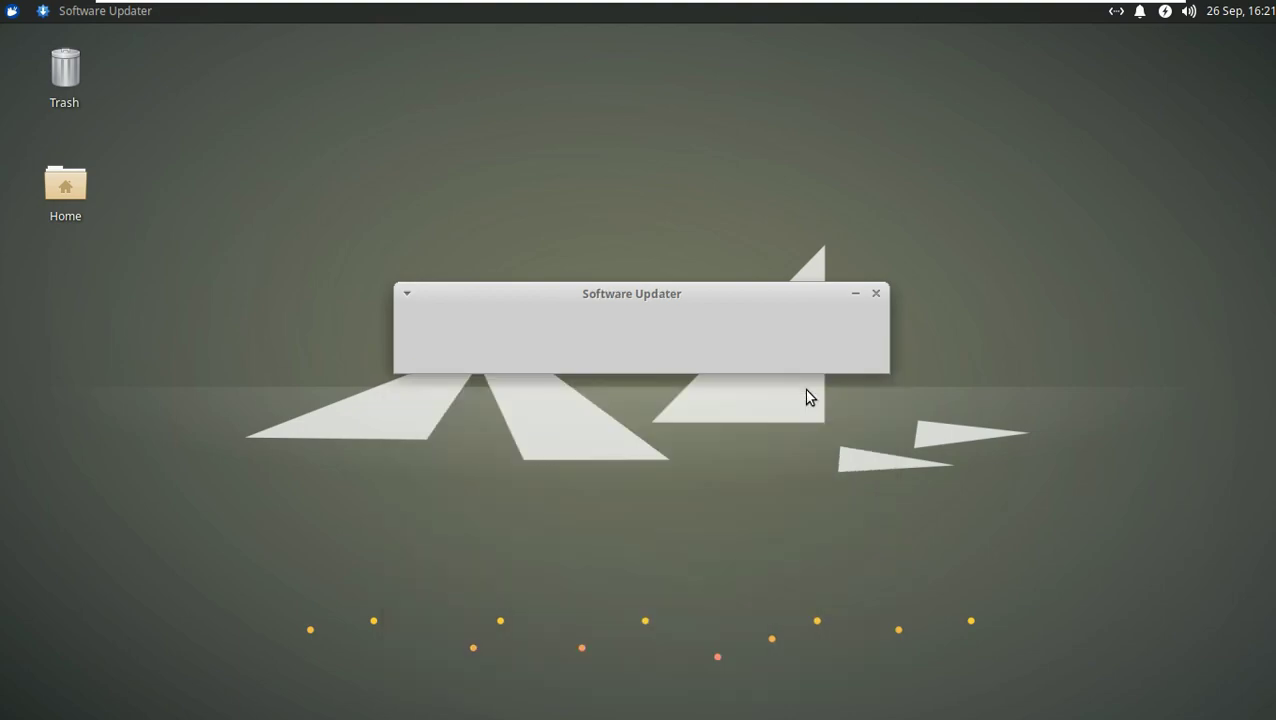
{"action": "left_click", "coordinate": [421, 398]}
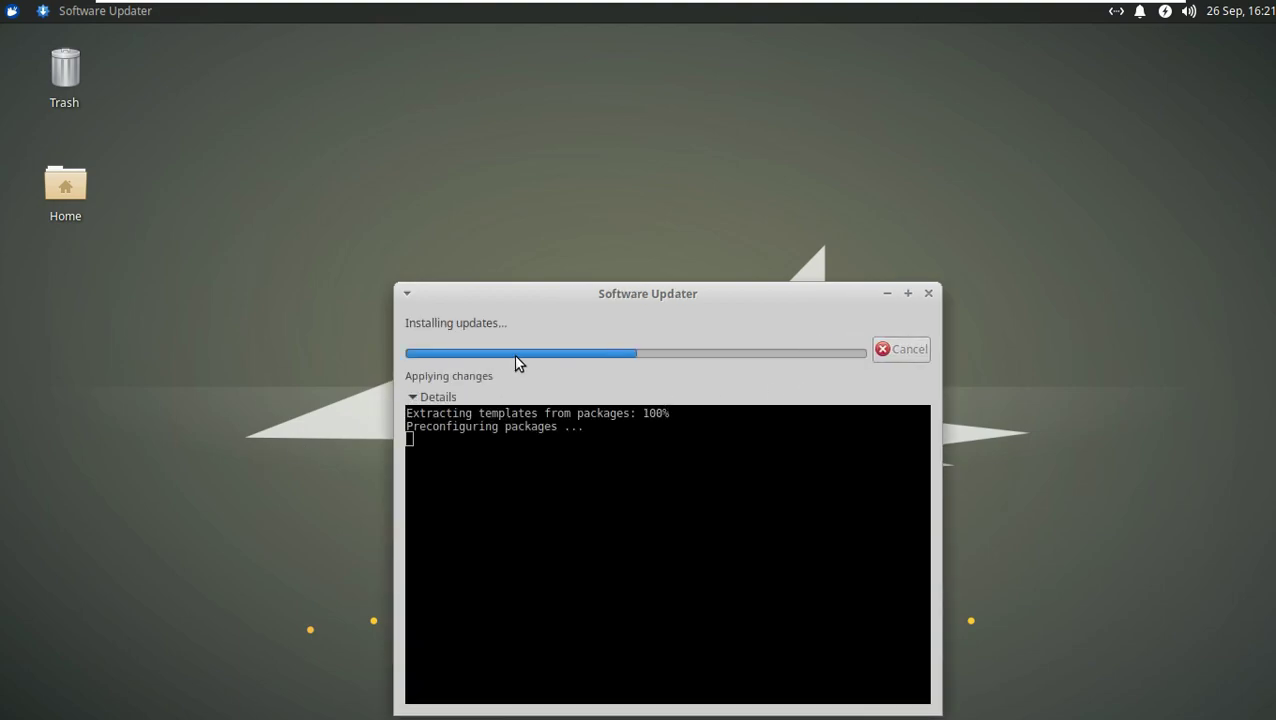
Step: Browse the Settings applications in an enlarged menu, then check and close the About Me dialog
{"action": "left_click", "coordinate": [13, 12]}
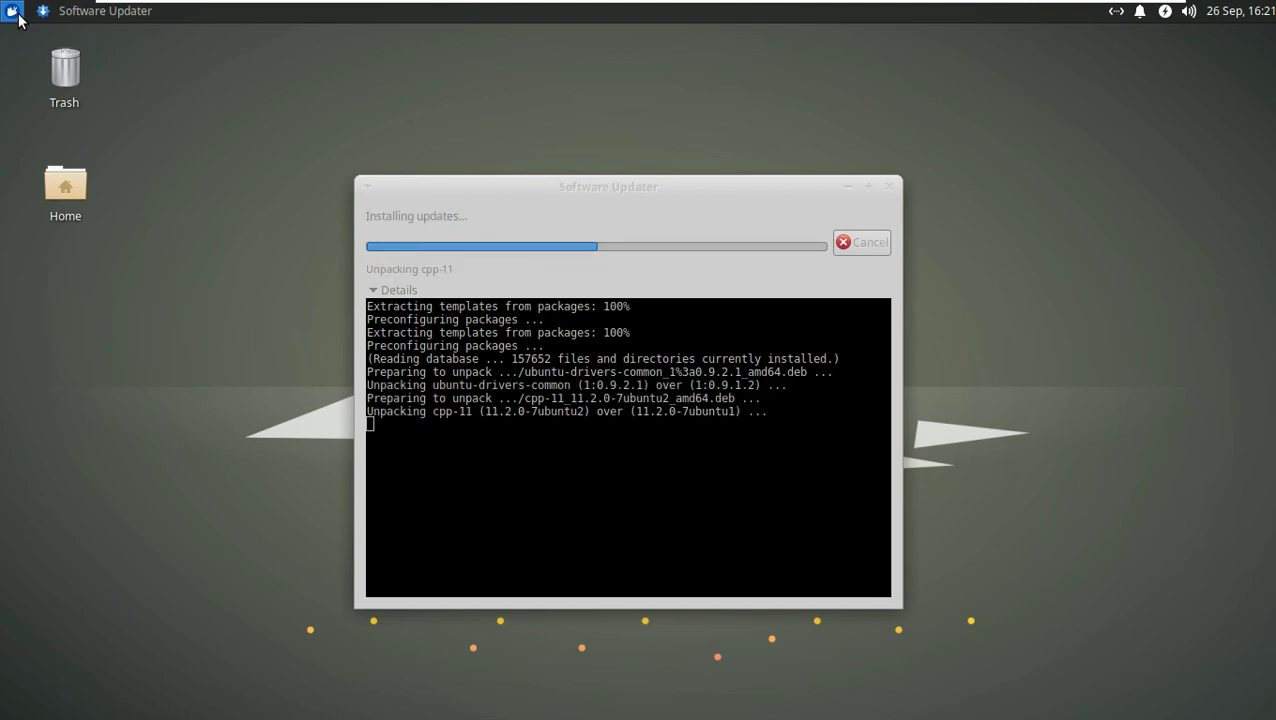
{"action": "left_click", "coordinate": [61, 310]}
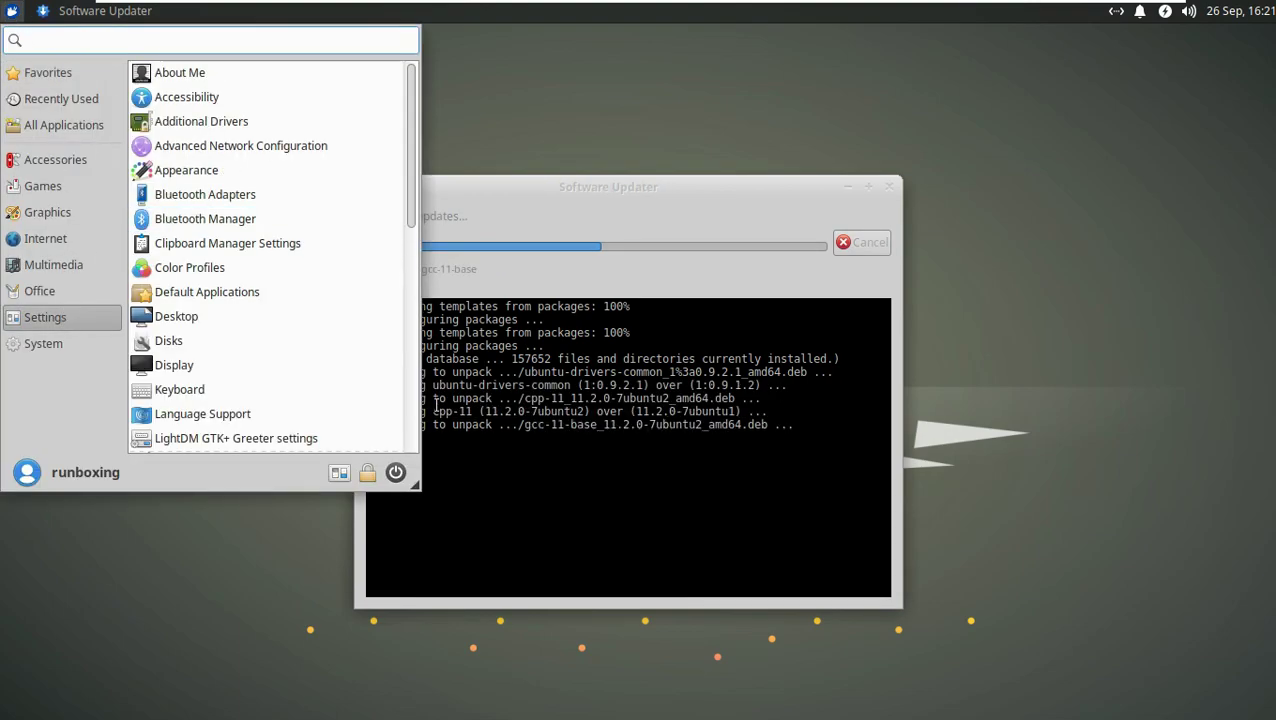
{"action": "left_click_drag", "start_coordinate": [416, 486], "coordinate": [578, 585]}
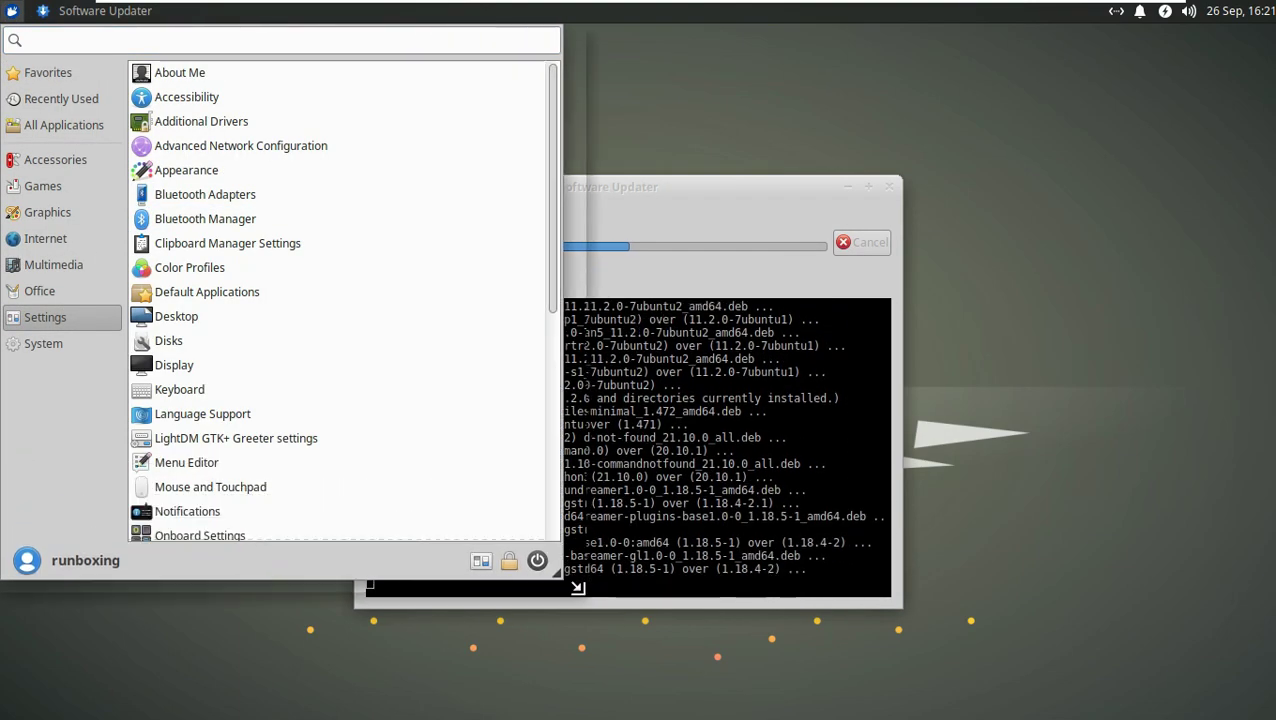
{"action": "left_click", "coordinate": [267, 79]}
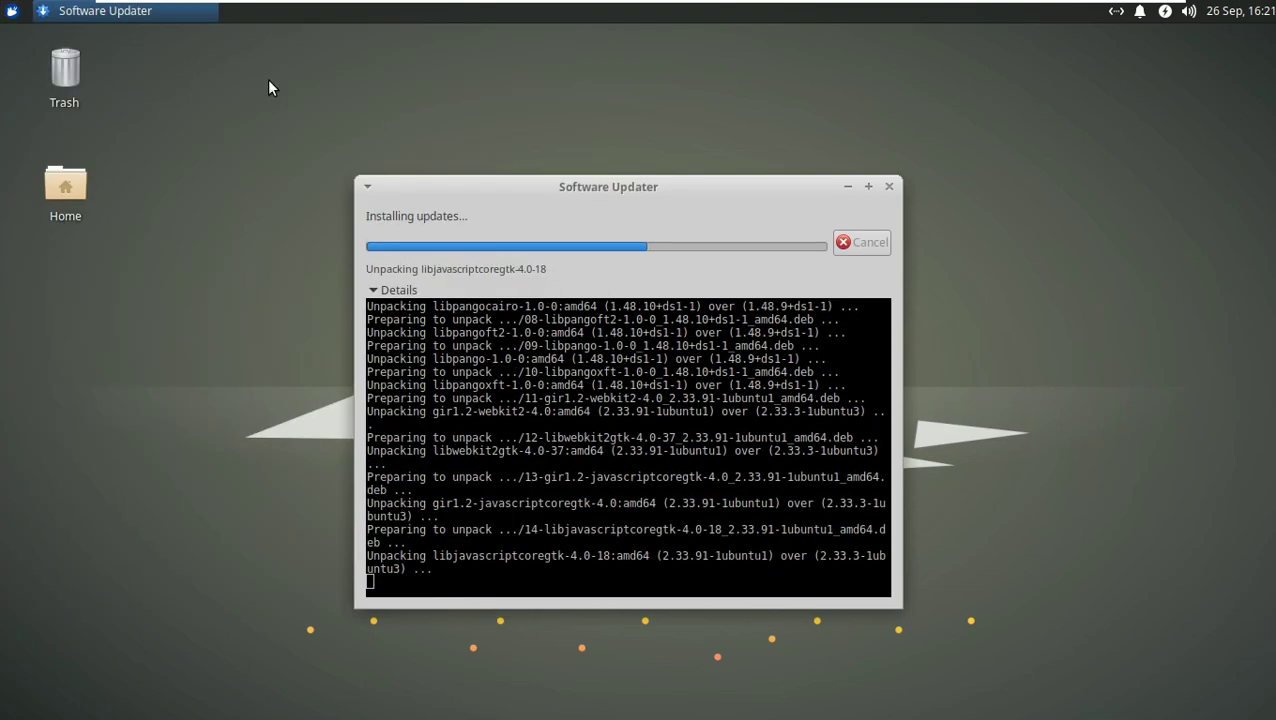
{"action": "double_click", "coordinate": [540, 313]}
{"action": "left_click", "coordinate": [884, 264]}
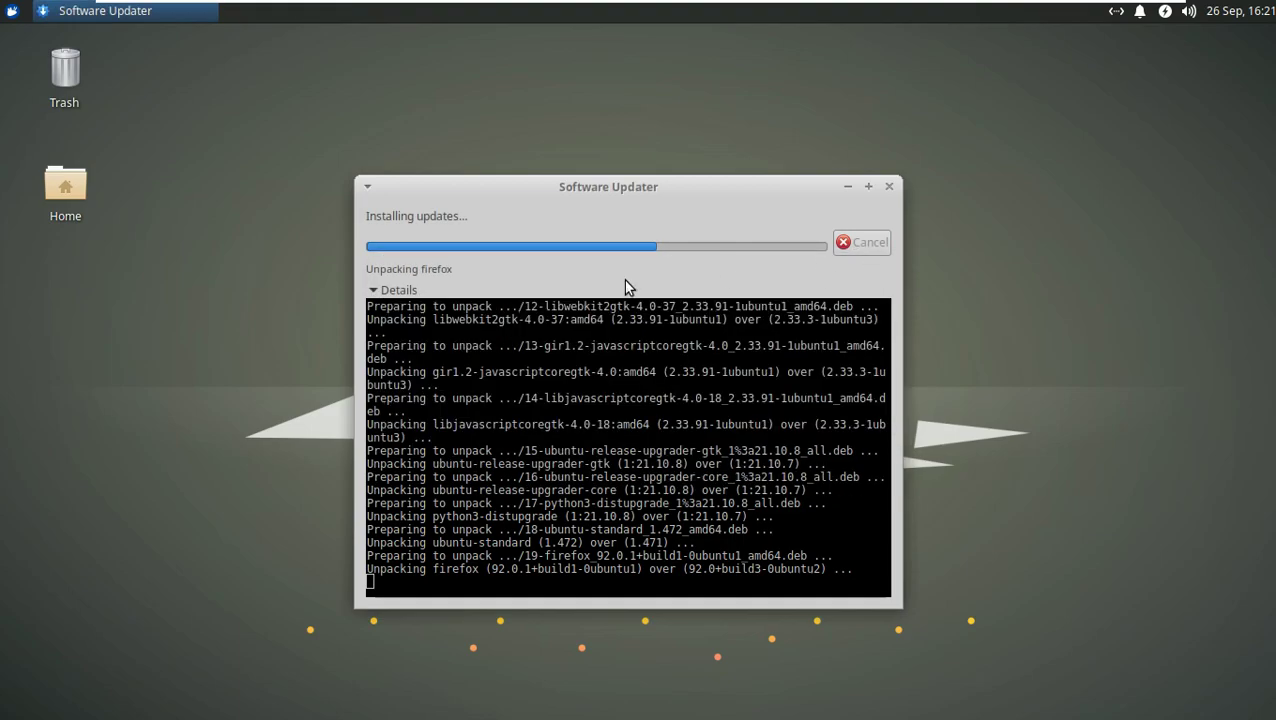
{"action": "left_click", "coordinate": [6, 16]}
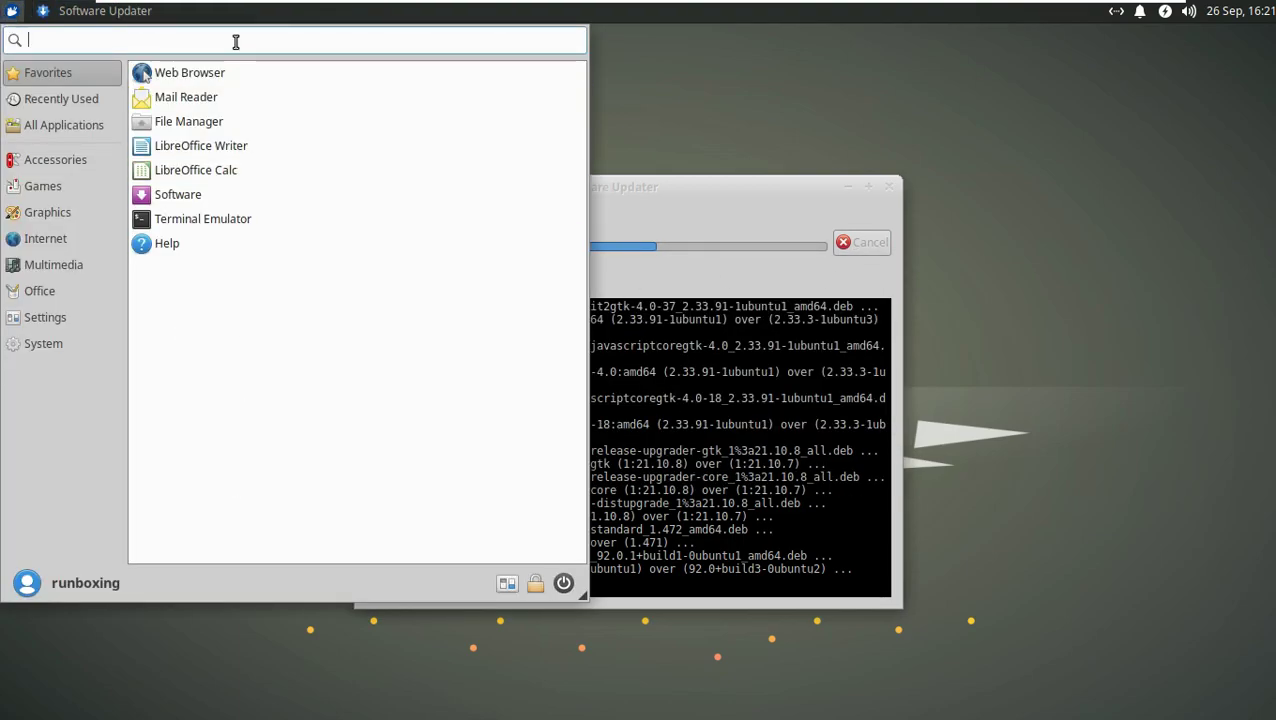
Step: Search 'xfce' to open About Xfce, maximize it to read, then close it
{"action": "type", "text": "xfce"}
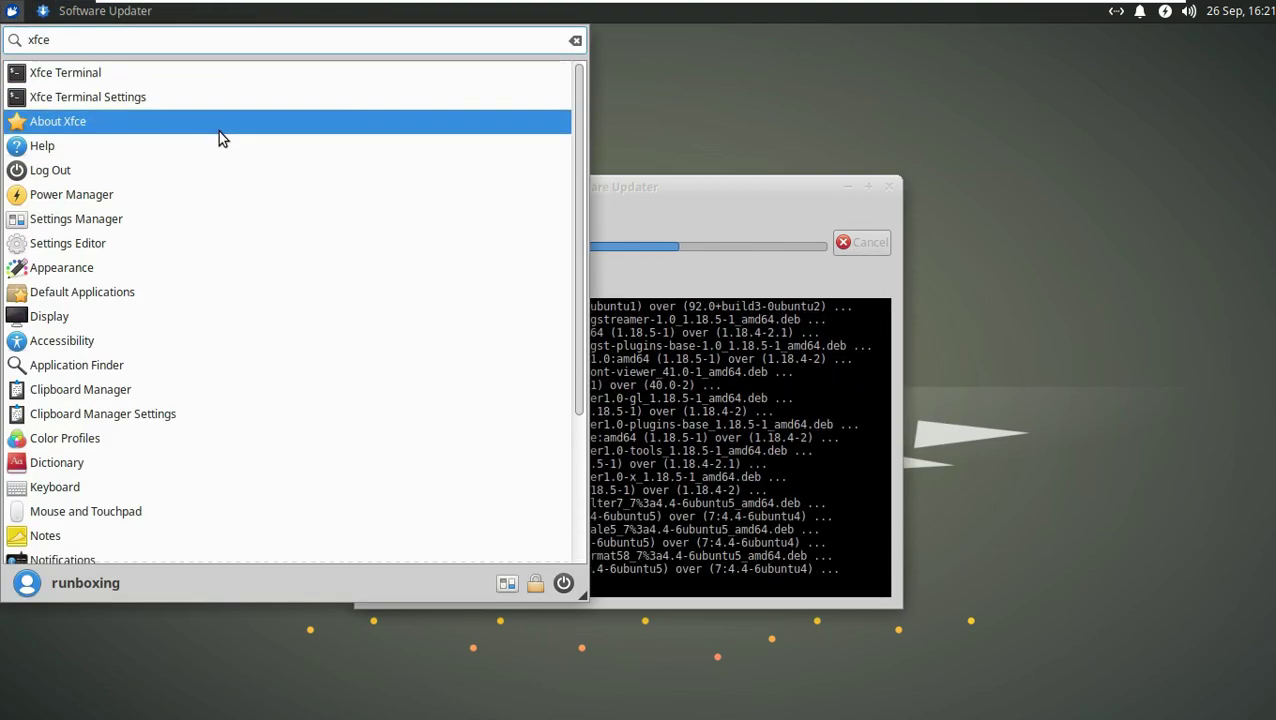
{"action": "left_click", "coordinate": [218, 131]}
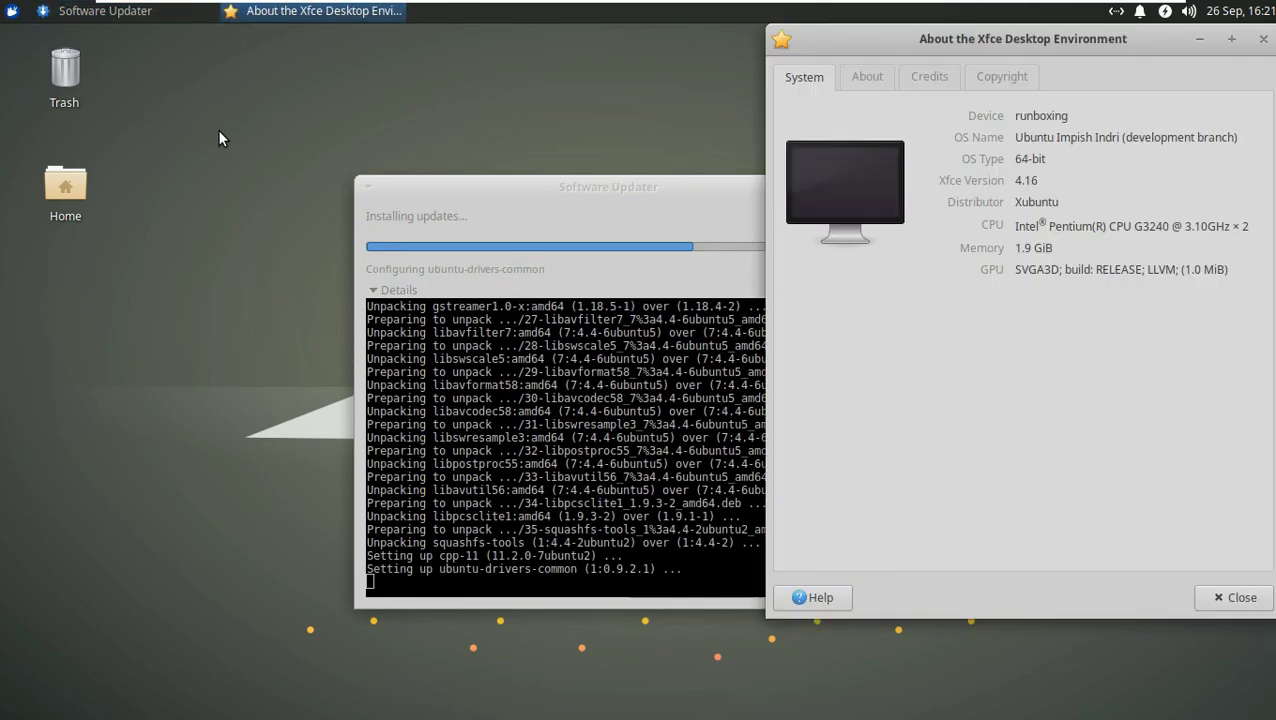
{"action": "left_click_drag", "start_coordinate": [1011, 46], "coordinate": [627, 65]}
{"action": "left_click", "coordinate": [843, 68]}
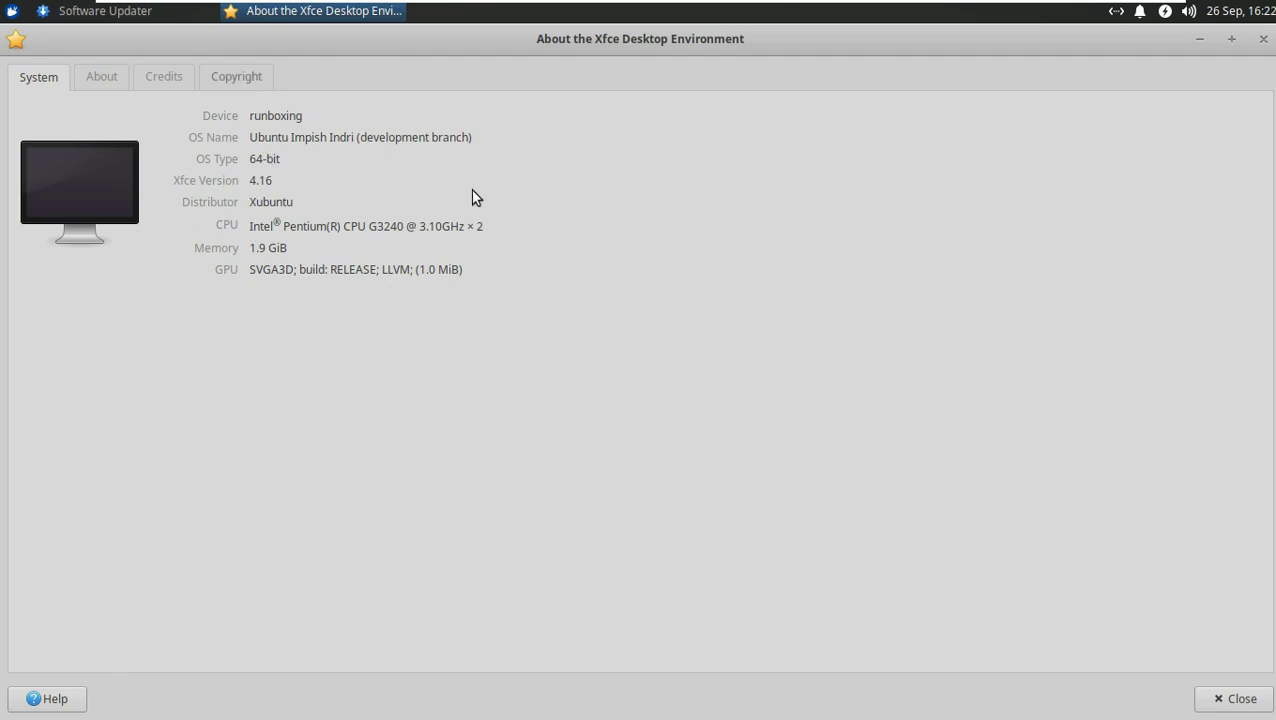
{"action": "left_click", "coordinate": [1263, 39]}
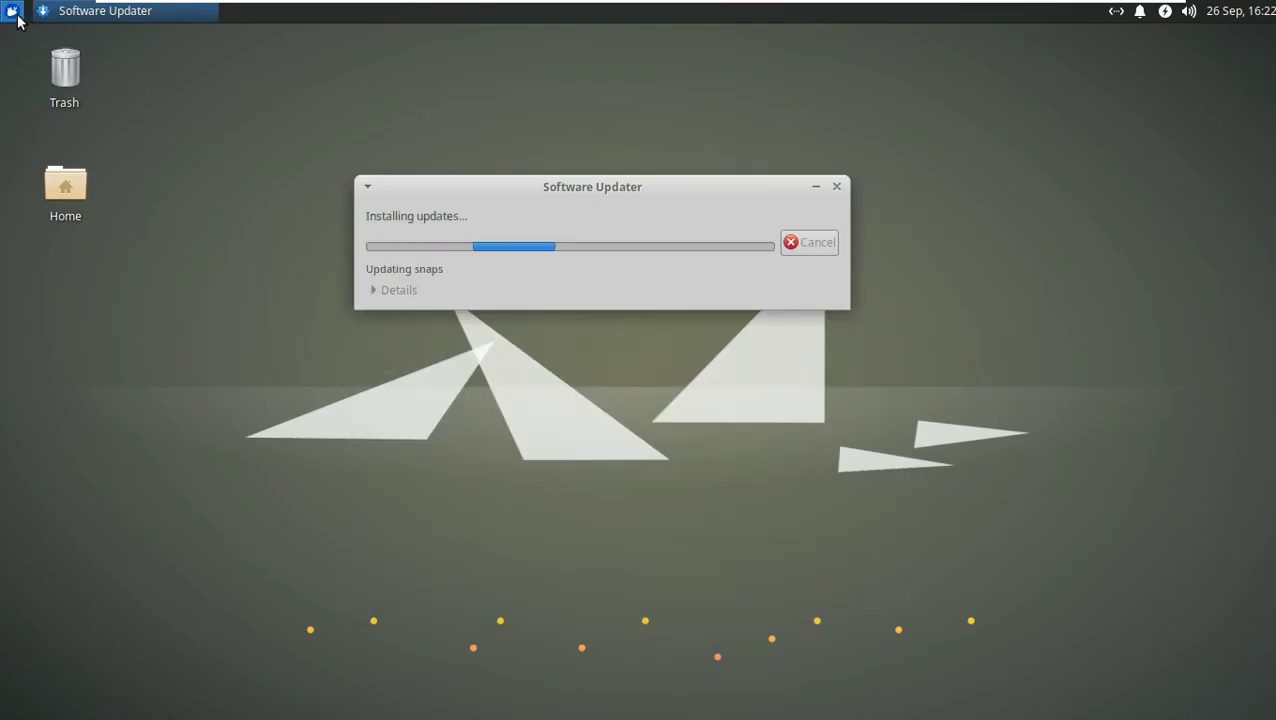
Step: Browse the Accessories, Games, Graphics, Internet, Multimedia, Office and Settings categories in the applications menu
{"action": "left_click", "coordinate": [12, 11]}
{"action": "left_click", "coordinate": [71, 155]}
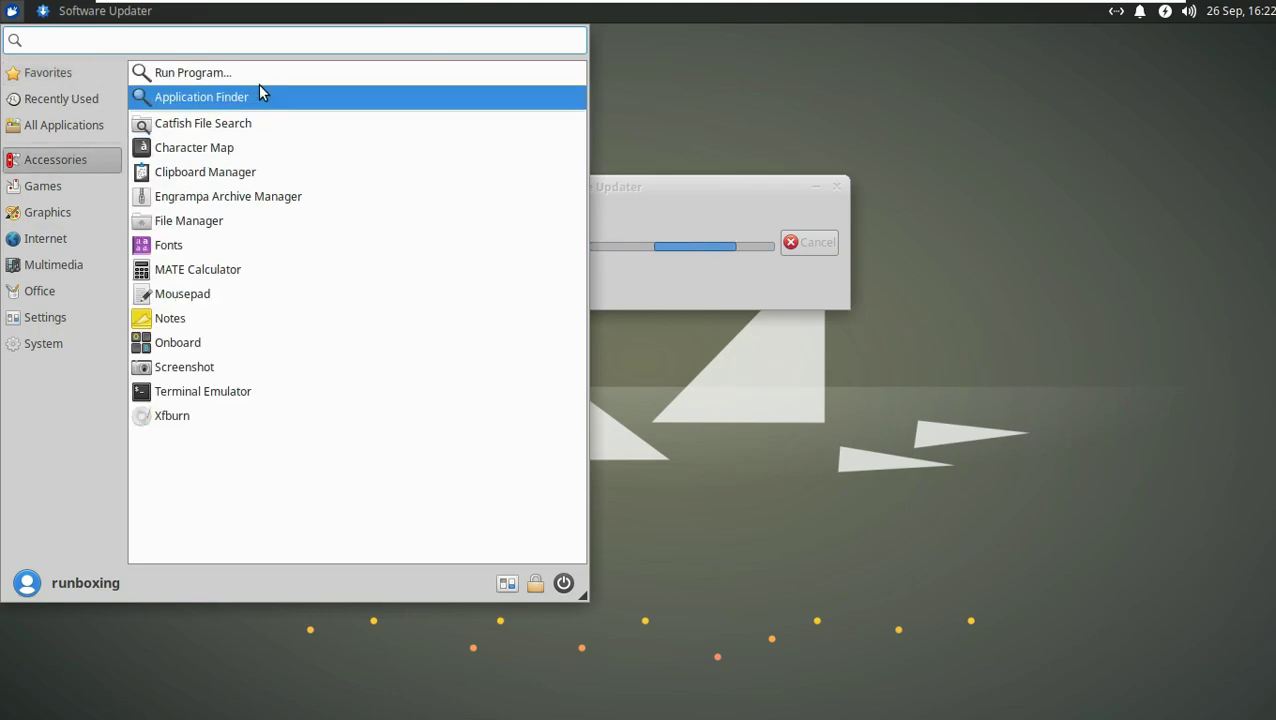
{"action": "left_click", "coordinate": [100, 189]}
{"action": "left_click", "coordinate": [74, 212]}
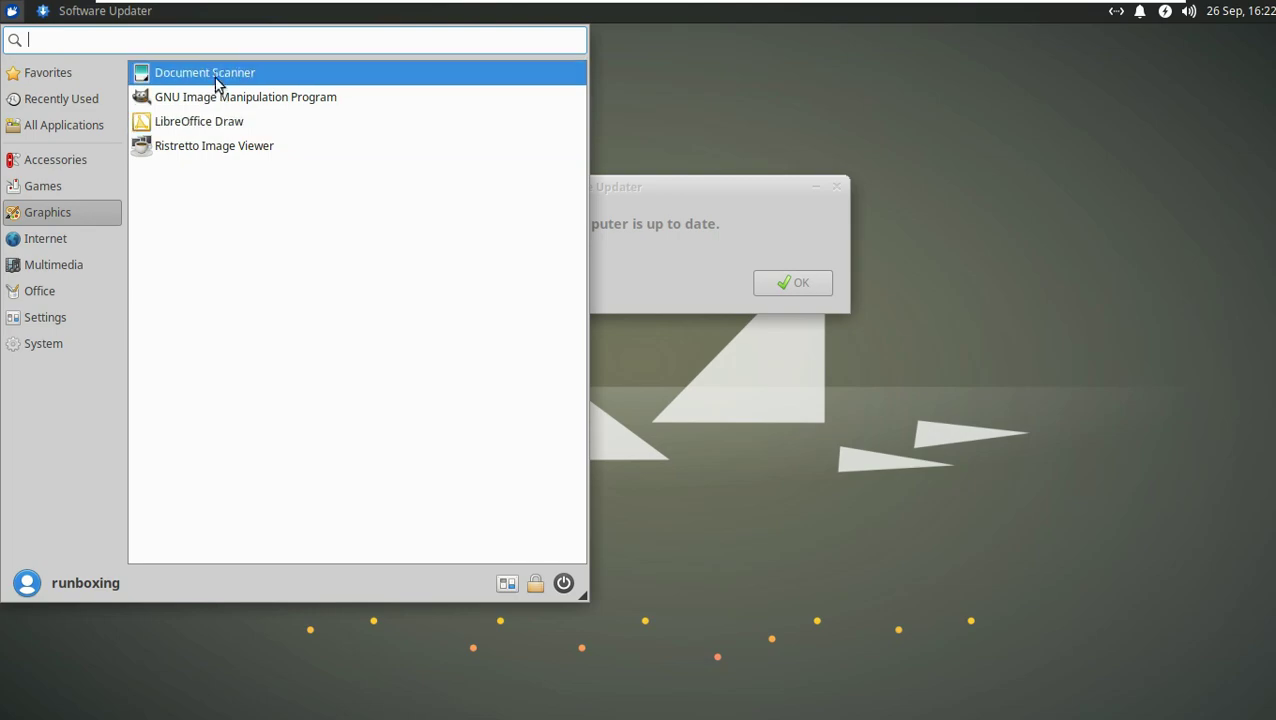
{"action": "left_click", "coordinate": [89, 237]}
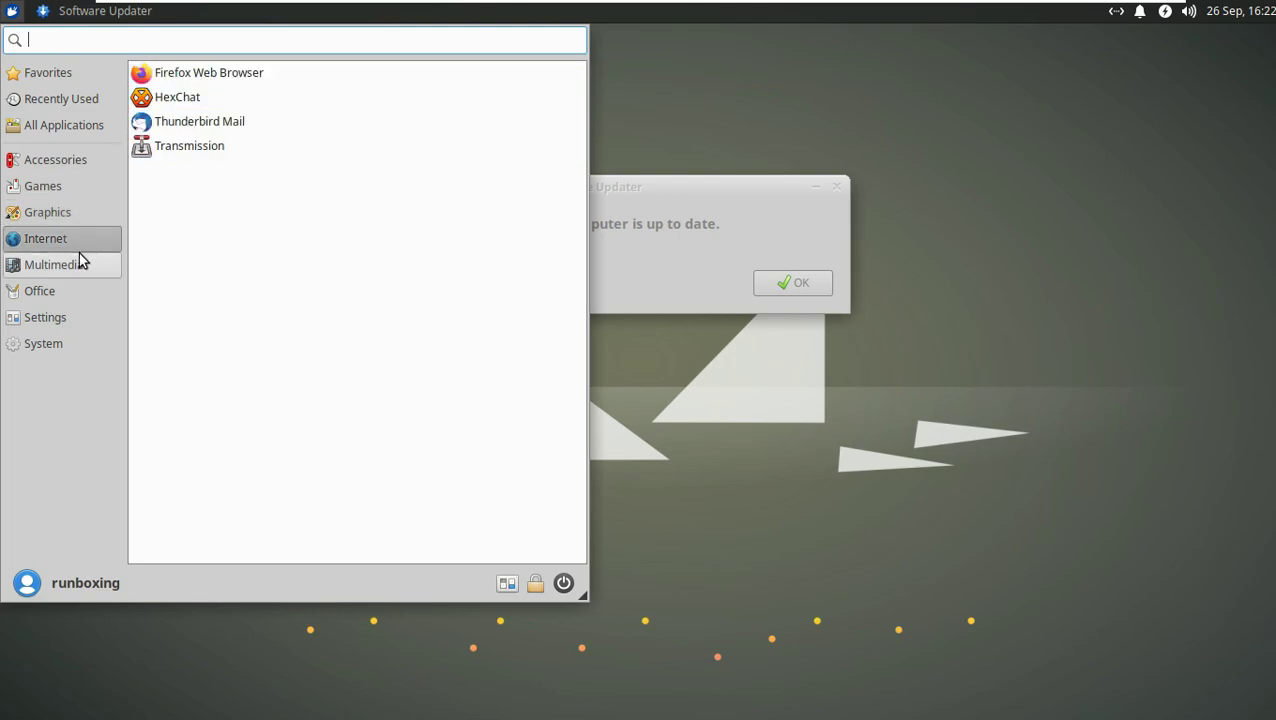
{"action": "left_click", "coordinate": [75, 262]}
{"action": "left_click", "coordinate": [45, 290]}
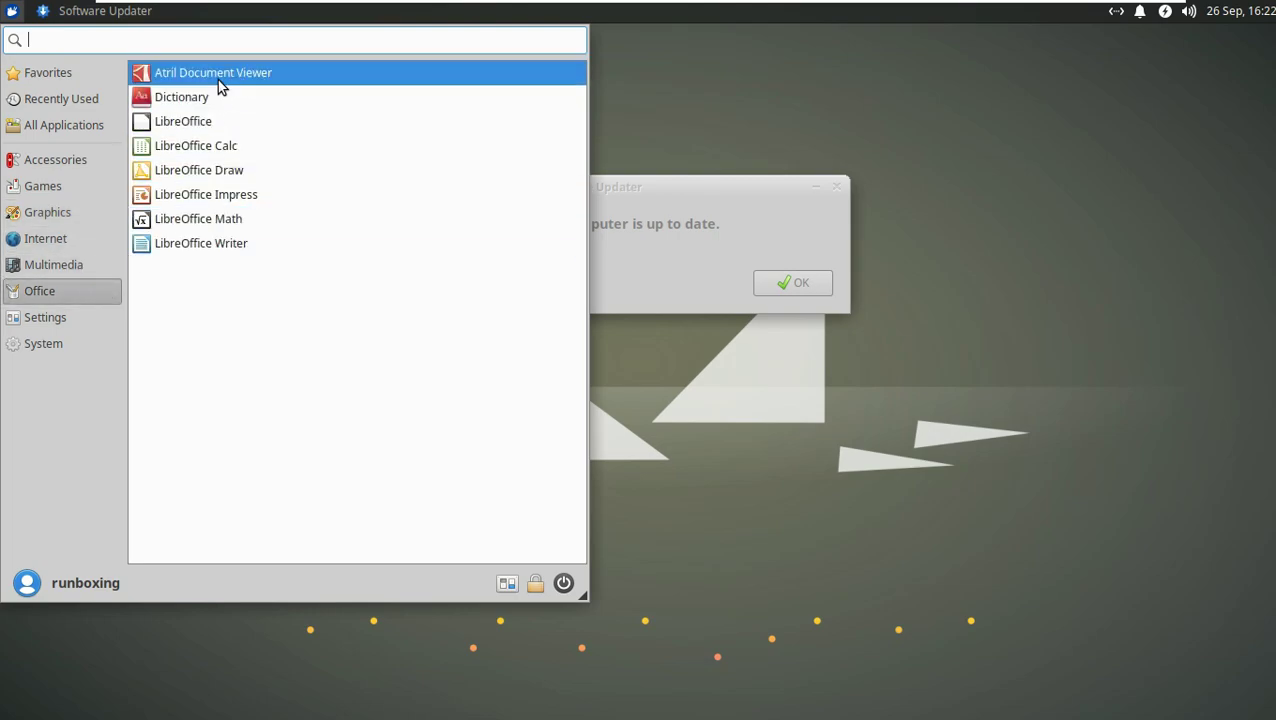
{"action": "left_click", "coordinate": [46, 320]}
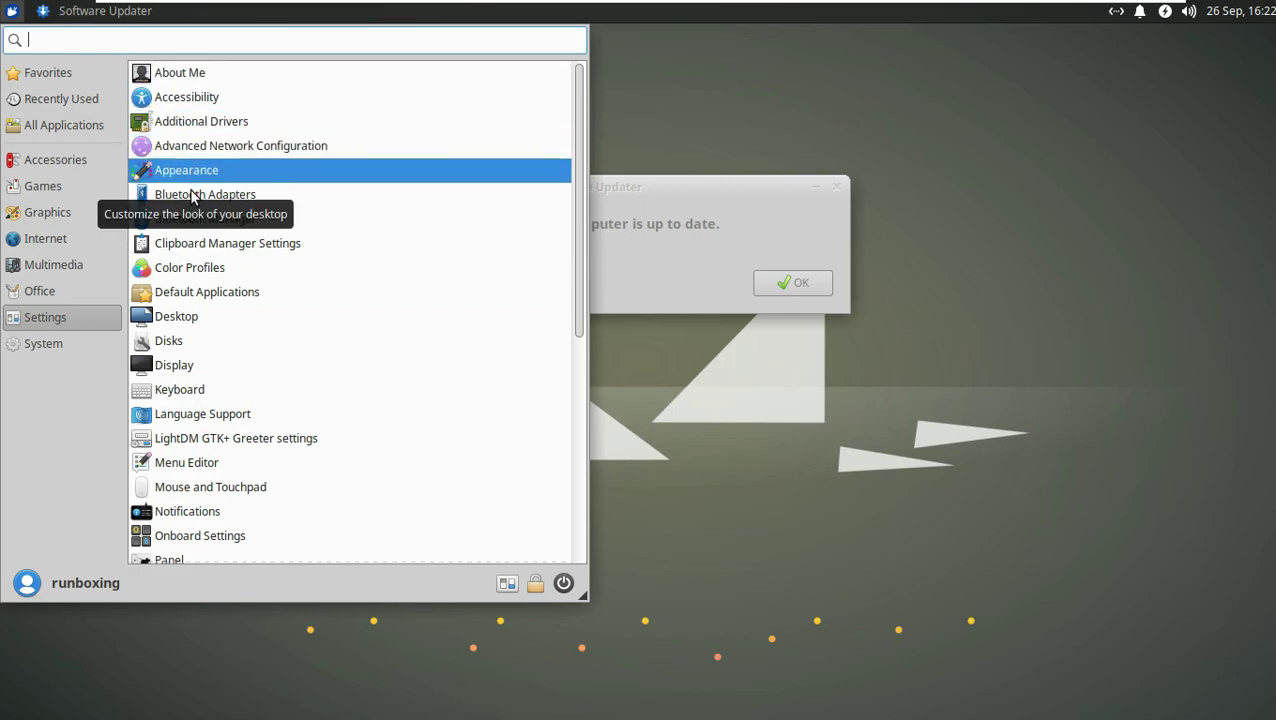
{"action": "scroll", "coordinate": [200, 244], "scroll_direction": "down", "scroll_amount": 5}
{"action": "scroll", "coordinate": [203, 245], "scroll_direction": "down", "scroll_amount": 3}
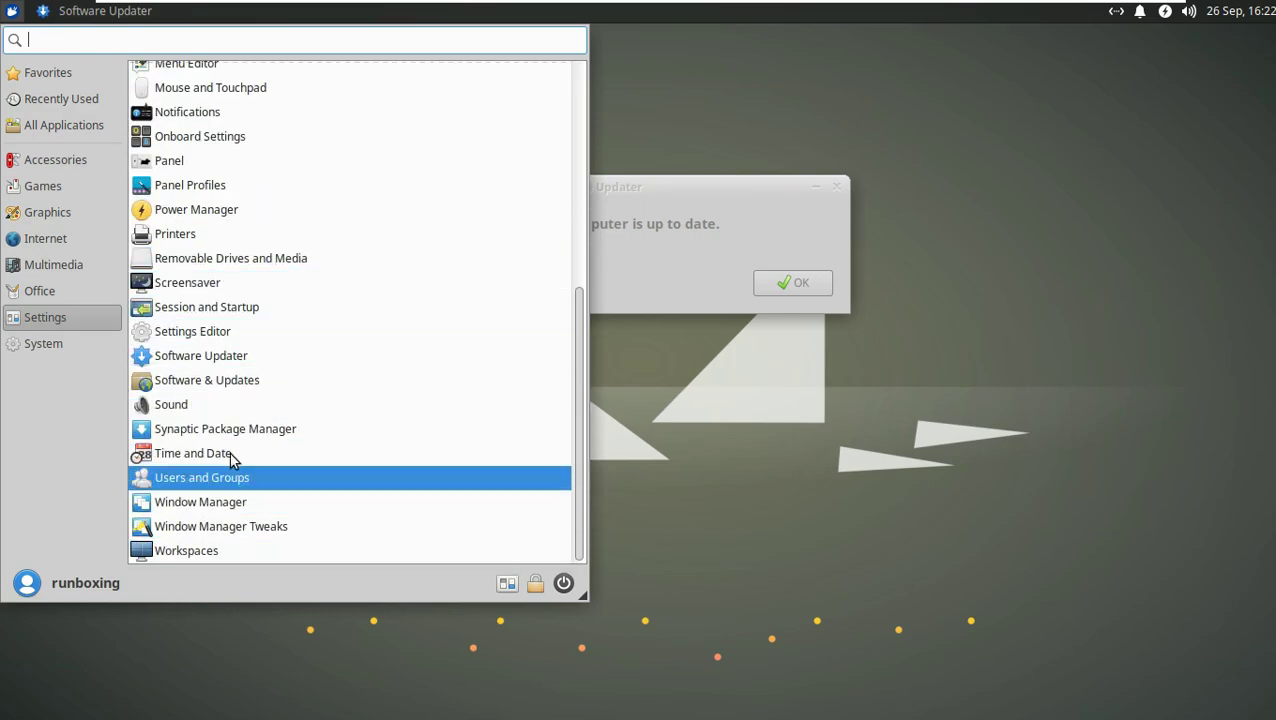
{"action": "scroll", "coordinate": [237, 291], "scroll_direction": "up", "scroll_amount": 8}
{"action": "scroll", "coordinate": [237, 291], "scroll_direction": "up", "scroll_amount": 1}
Step: Check the System category, return to Settings, and launch Appearance settings
{"action": "left_click", "coordinate": [83, 336]}
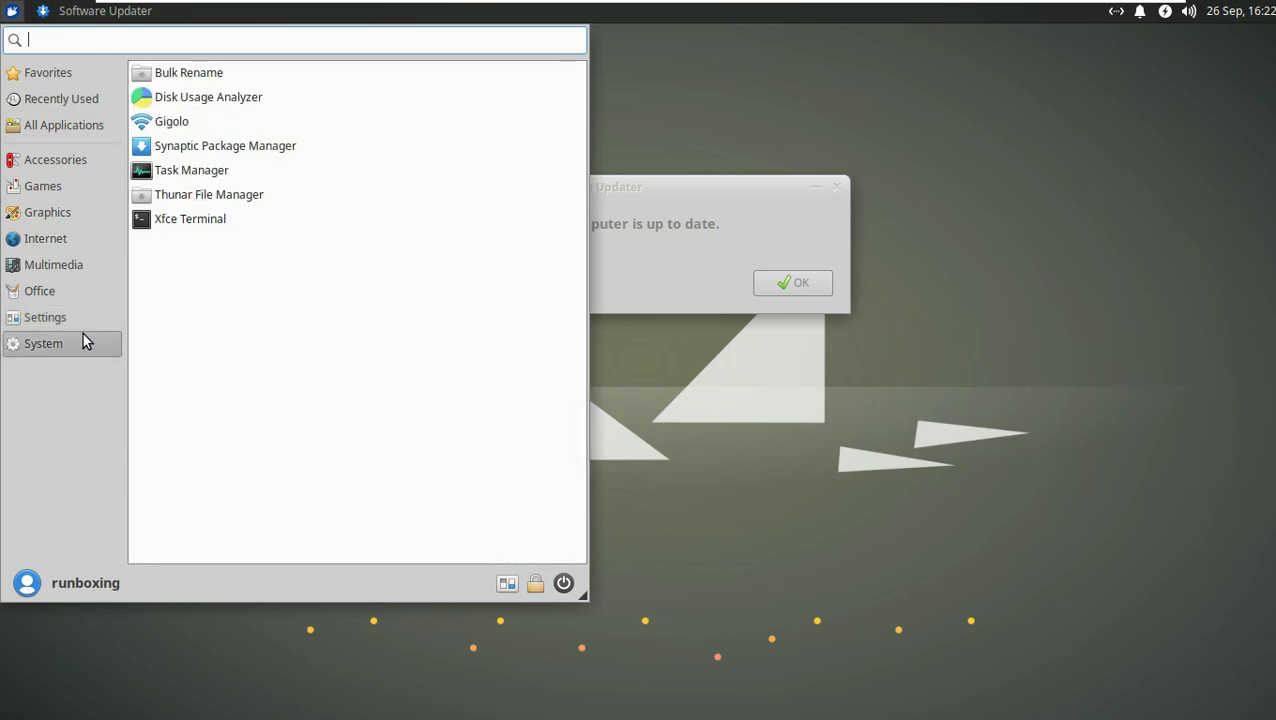
{"action": "left_click", "coordinate": [60, 317]}
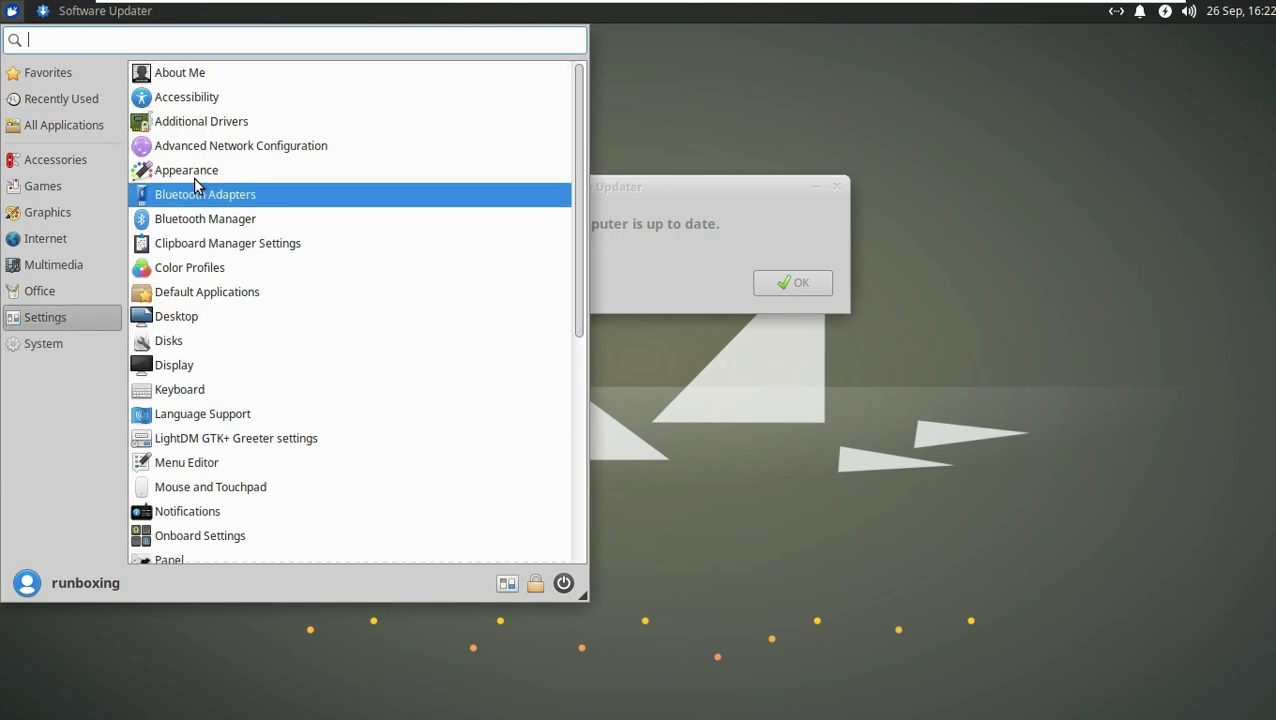
{"action": "left_click", "coordinate": [186, 170]}
Step: Dismiss the updater message, then try 2x Window Scaling in Appearance and restore 1x
{"action": "left_click", "coordinate": [780, 282]}
{"action": "left_click_drag", "start_coordinate": [1002, 62], "coordinate": [587, 56]}
{"action": "left_click", "coordinate": [570, 97]}
{"action": "left_click", "coordinate": [614, 97]}
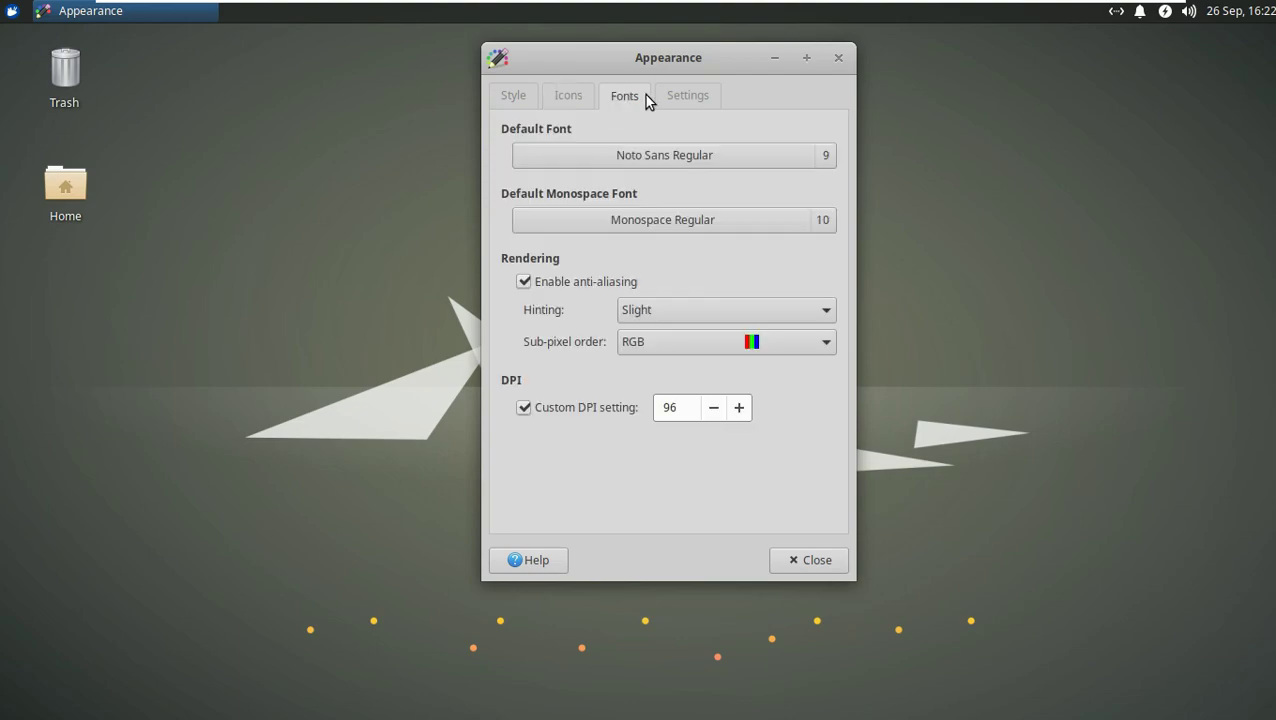
{"action": "left_click", "coordinate": [676, 97]}
{"action": "left_click", "coordinate": [601, 344]}
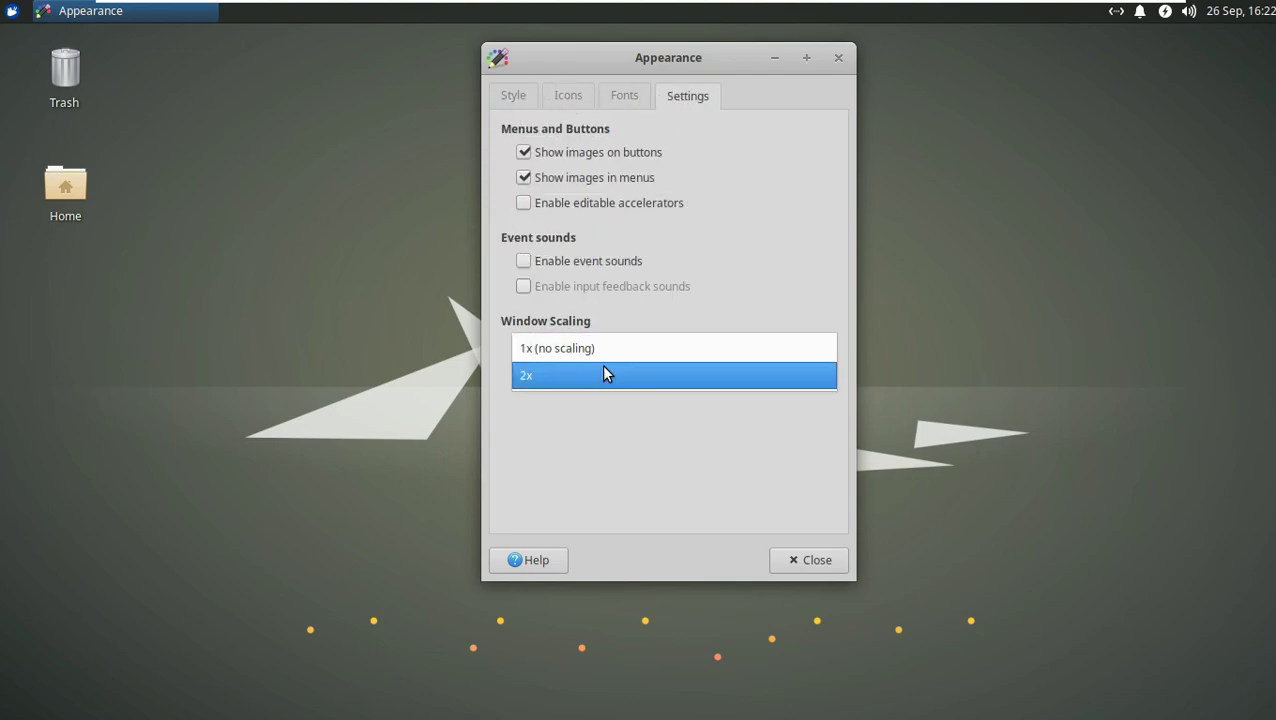
{"action": "left_click", "coordinate": [601, 364]}
{"action": "left_click", "coordinate": [716, 668]}
{"action": "left_click", "coordinate": [692, 618]}
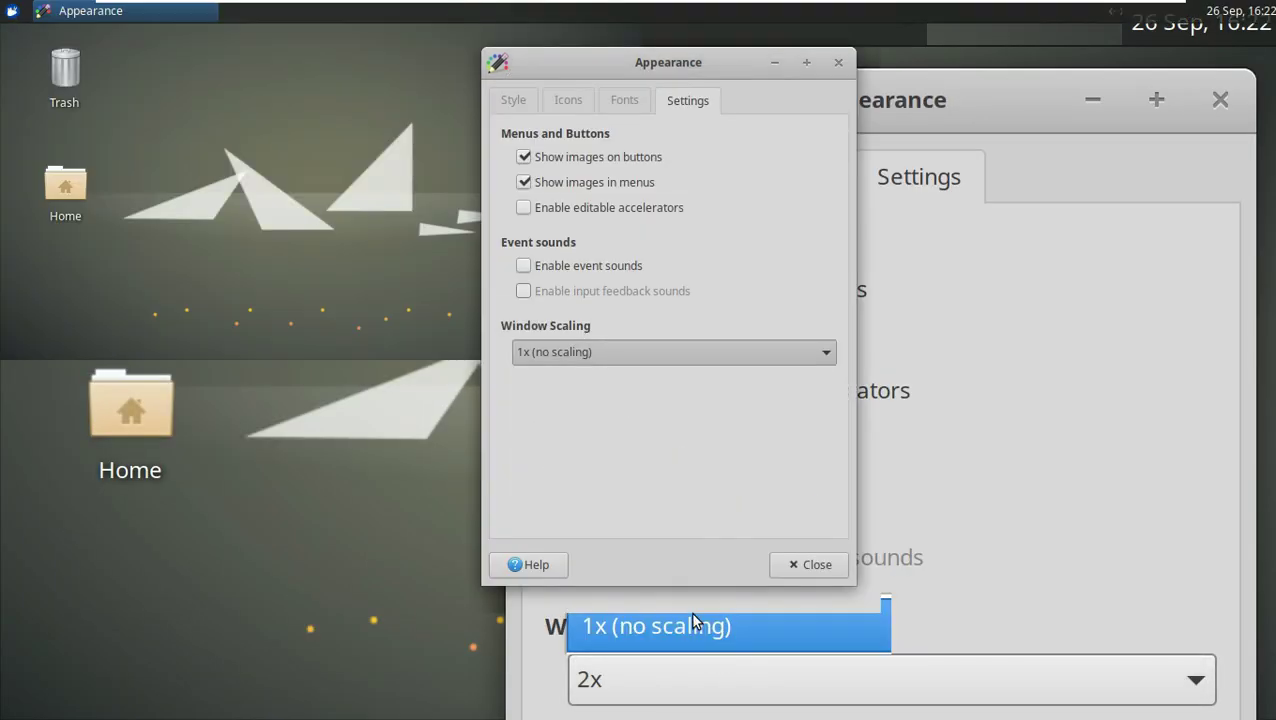
Step: Apply the Greybird-dark style and the Adwaita icon theme
{"action": "left_click", "coordinate": [514, 102]}
{"action": "left_click", "coordinate": [528, 138]}
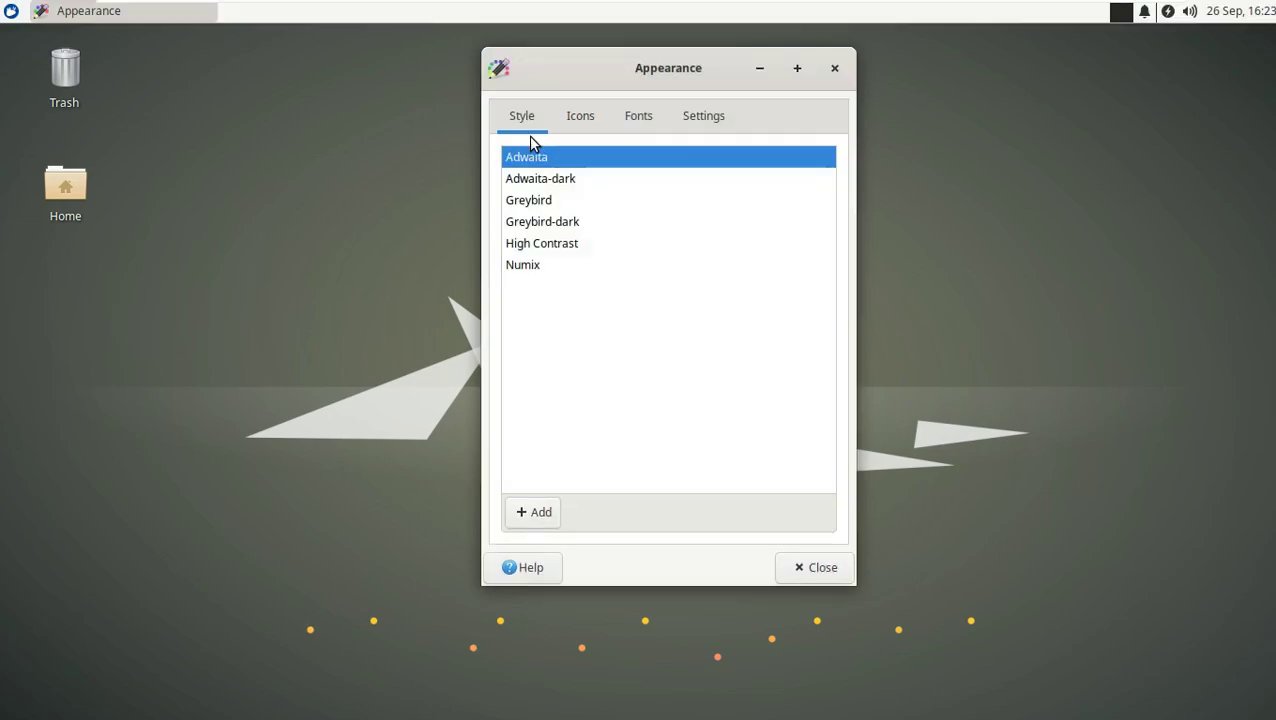
{"action": "left_click", "coordinate": [530, 203]}
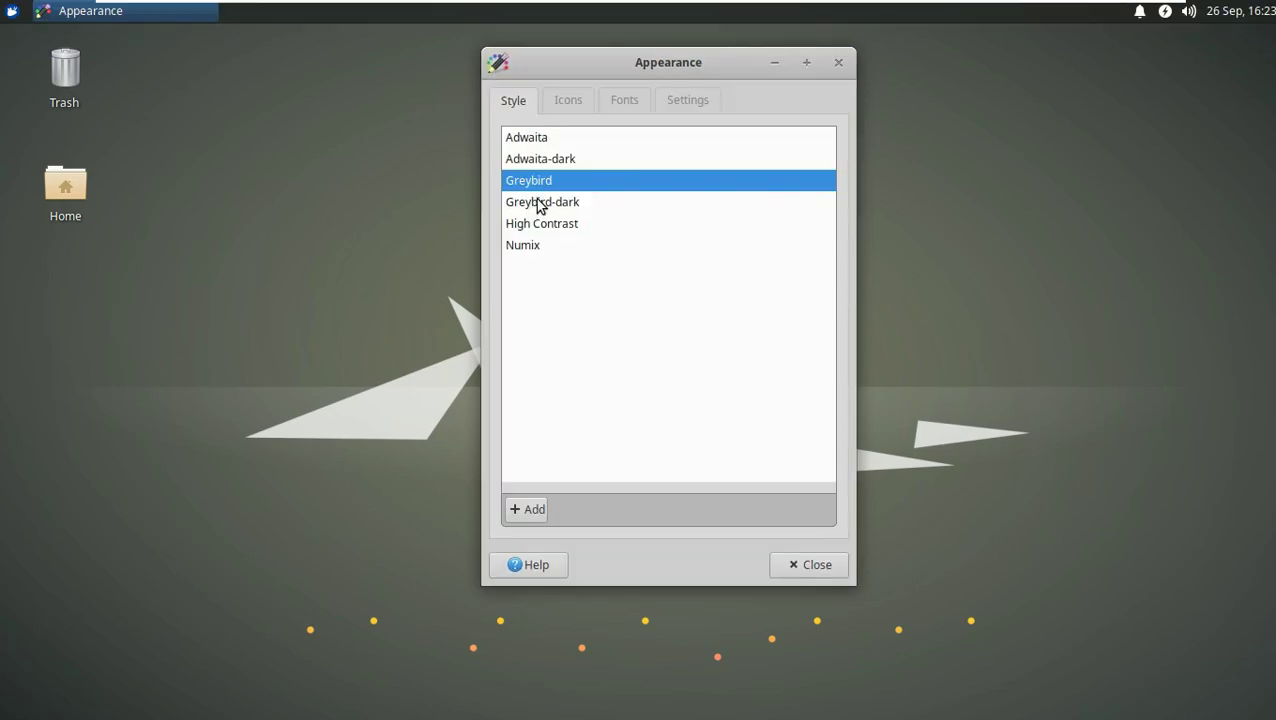
{"action": "left_click", "coordinate": [535, 201]}
{"action": "left_click", "coordinate": [602, 104]}
{"action": "left_click", "coordinate": [565, 98]}
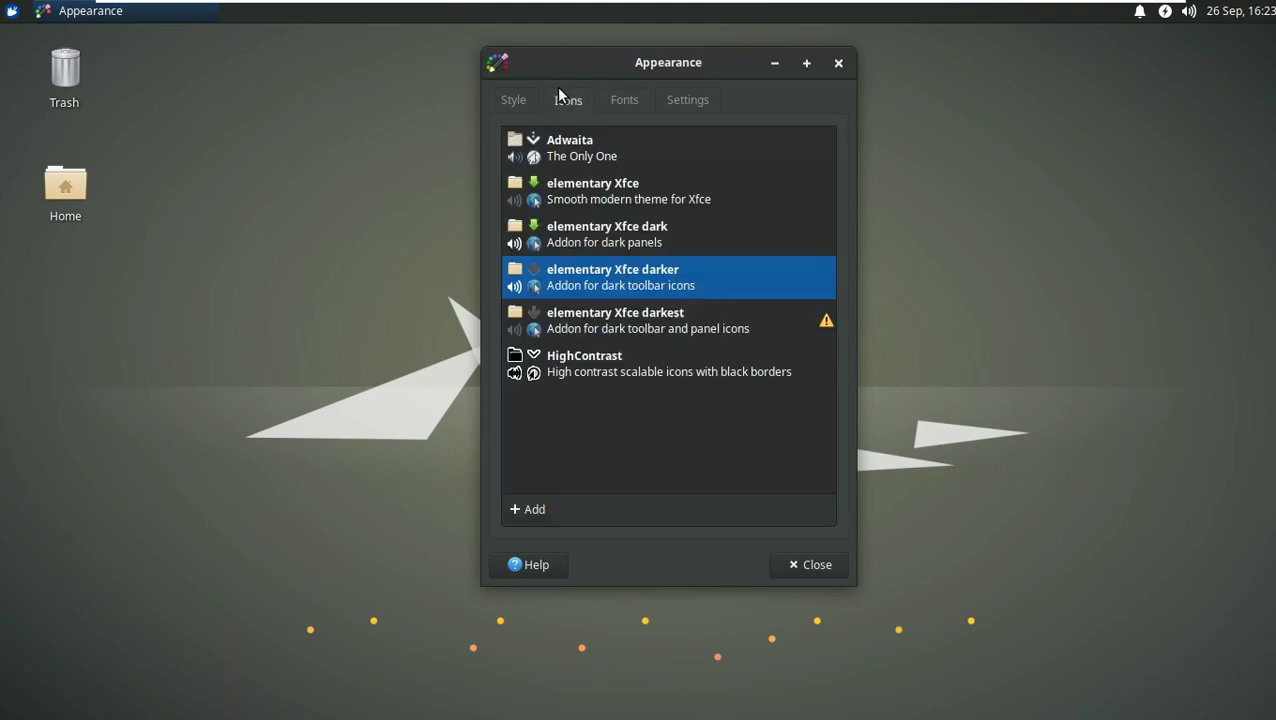
{"action": "left_click", "coordinate": [601, 159]}
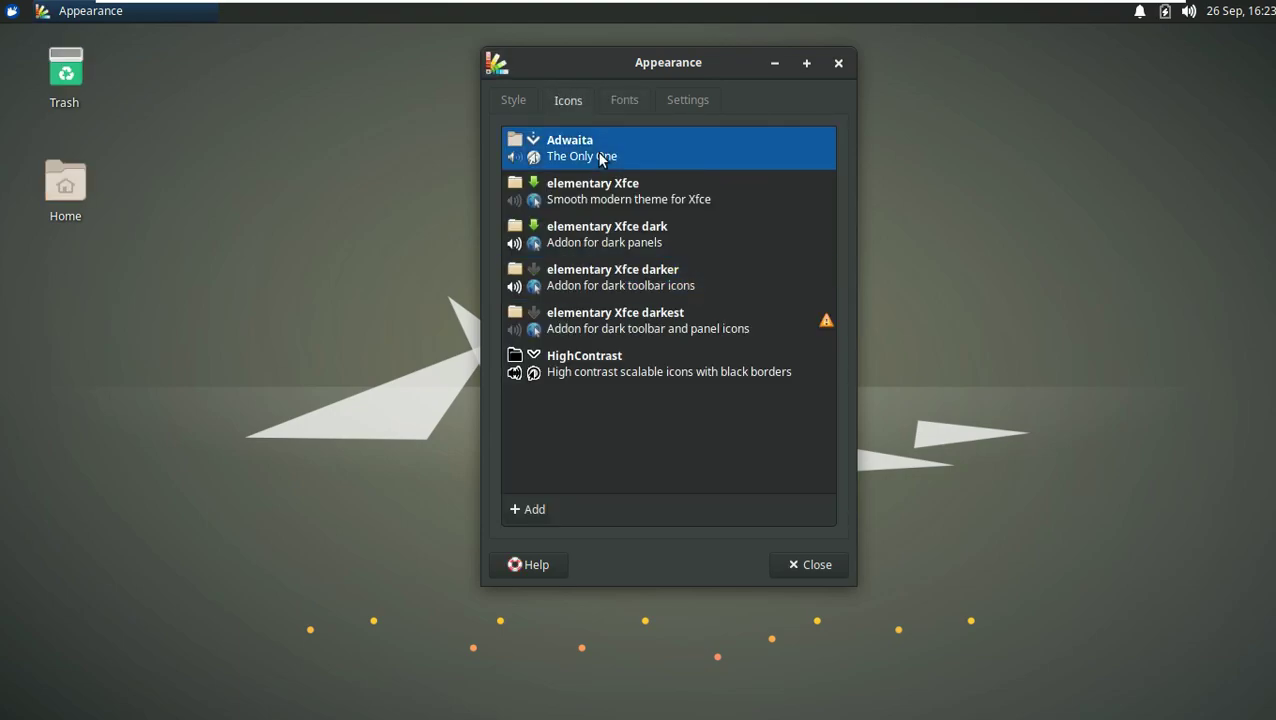
Step: Close Appearance and try several wallpapers in Desktop settings, ending on the mountain cabin photo
{"action": "left_click", "coordinate": [806, 564]}
{"action": "right_click", "coordinate": [603, 174]}
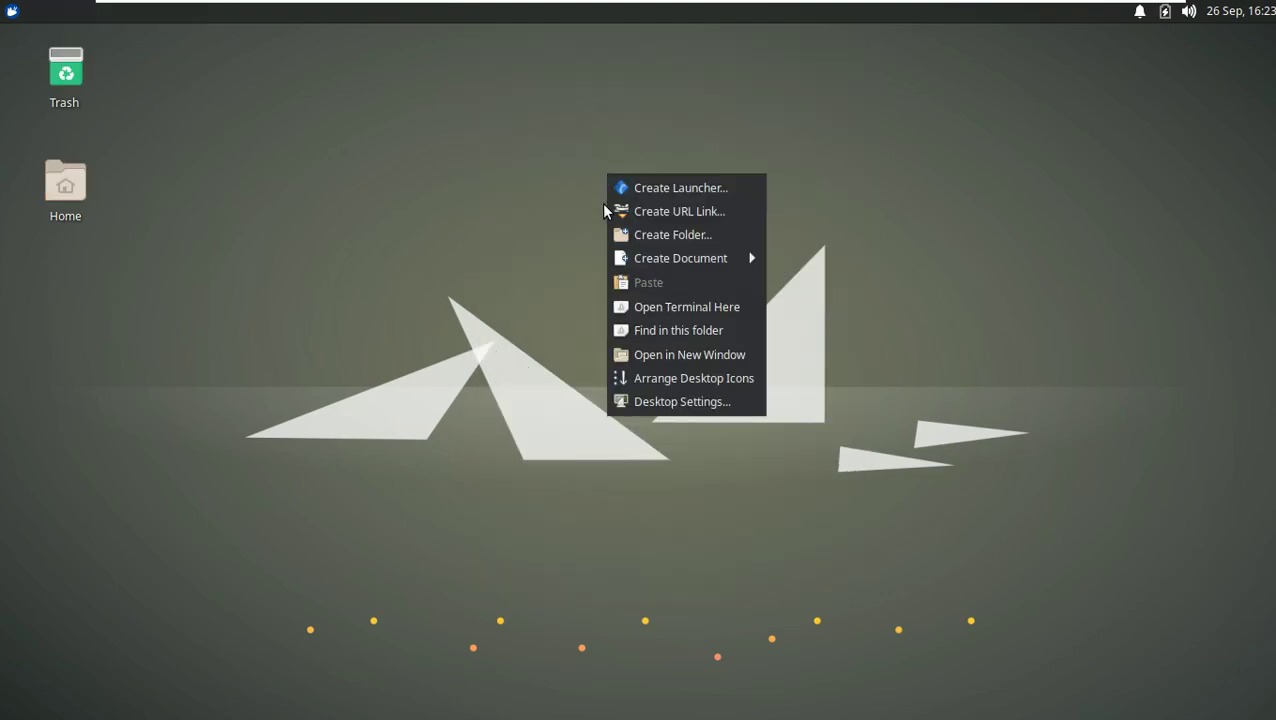
{"action": "left_click", "coordinate": [667, 399]}
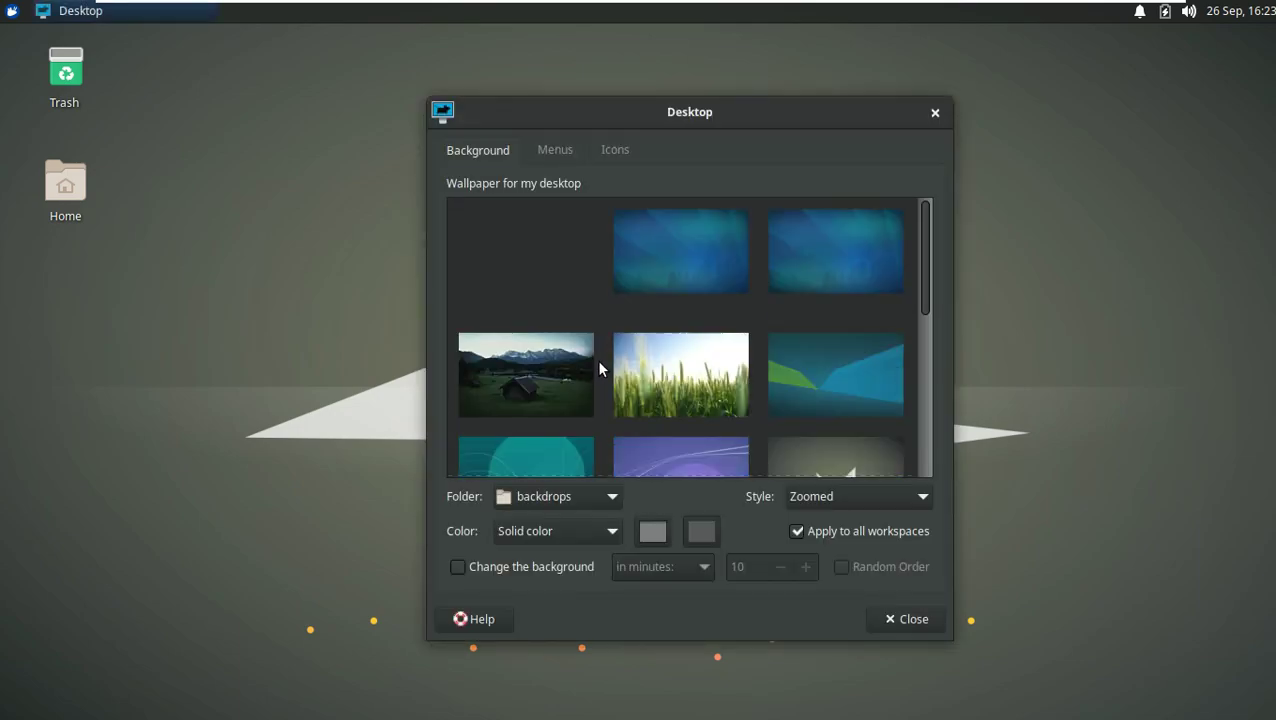
{"action": "left_click", "coordinate": [528, 262]}
{"action": "left_click", "coordinate": [644, 360]}
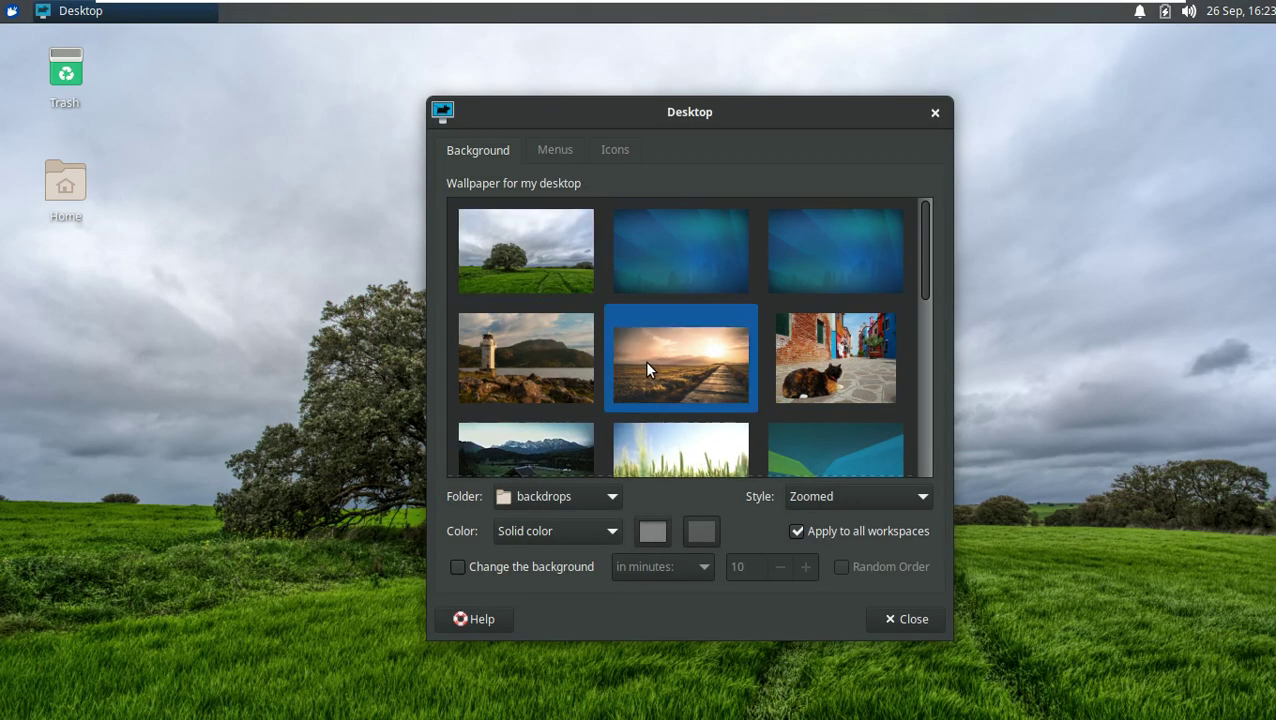
{"action": "scroll", "coordinate": [913, 296], "scroll_direction": "down", "scroll_amount": 2}
{"action": "left_click", "coordinate": [545, 300]}
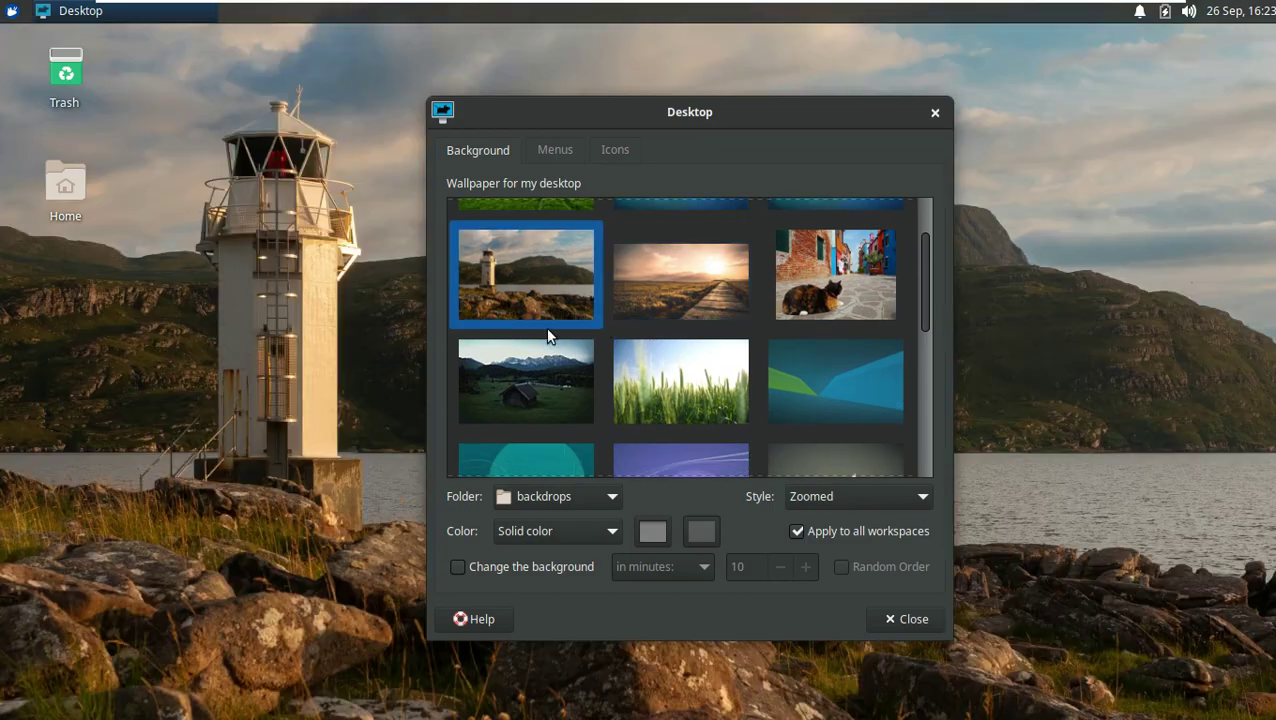
{"action": "left_click", "coordinate": [547, 379]}
{"action": "mouse_move", "coordinate": [758, 212]}
{"action": "left_mouse_down"}
{"action": "mouse_move", "coordinate": [1208, 488]}
{"action": "mouse_move", "coordinate": [821, 234]}
{"action": "mouse_move", "coordinate": [748, 216]}
{"action": "left_mouse_up"}
{"action": "left_click", "coordinate": [925, 118]}
Step: Enable File System and Removable Devices desktop icons, then glance at the calendar
{"action": "right_click", "coordinate": [678, 123]}
{"action": "left_click", "coordinate": [712, 352]}
{"action": "left_click", "coordinate": [512, 143]}
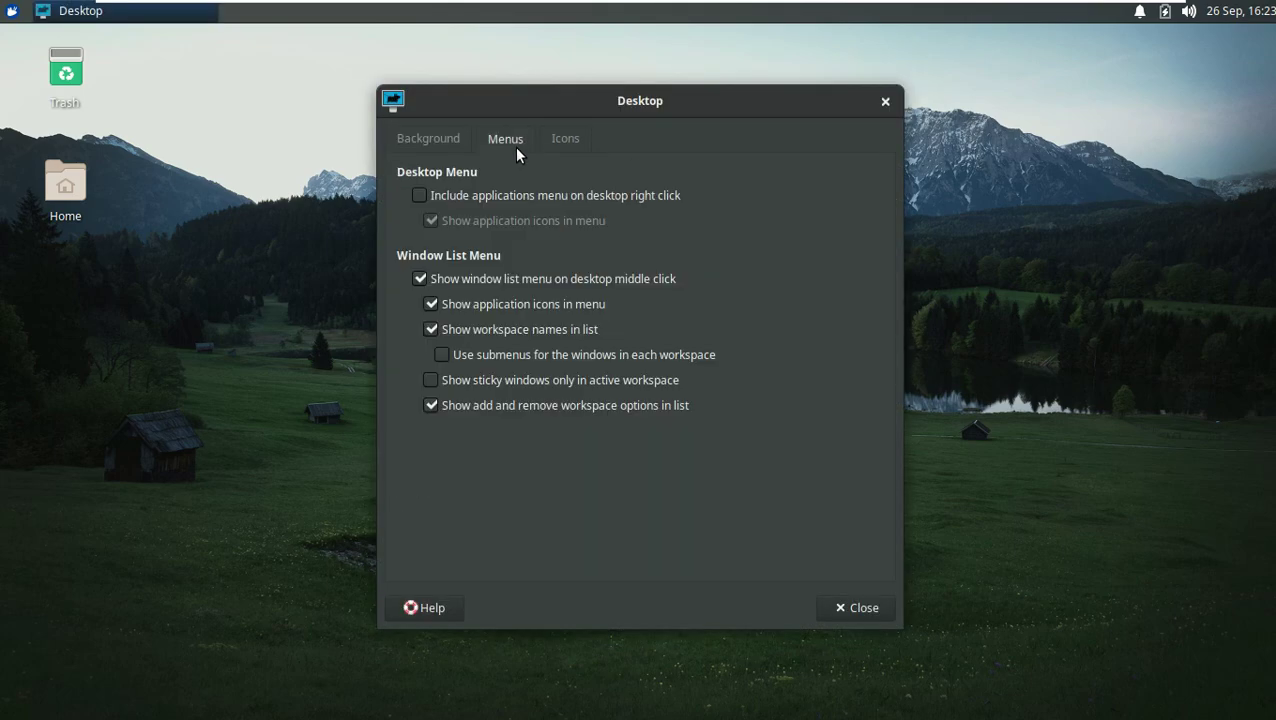
{"action": "left_click", "coordinate": [565, 139]}
{"action": "scroll", "coordinate": [678, 528], "scroll_direction": "down", "scroll_amount": 1}
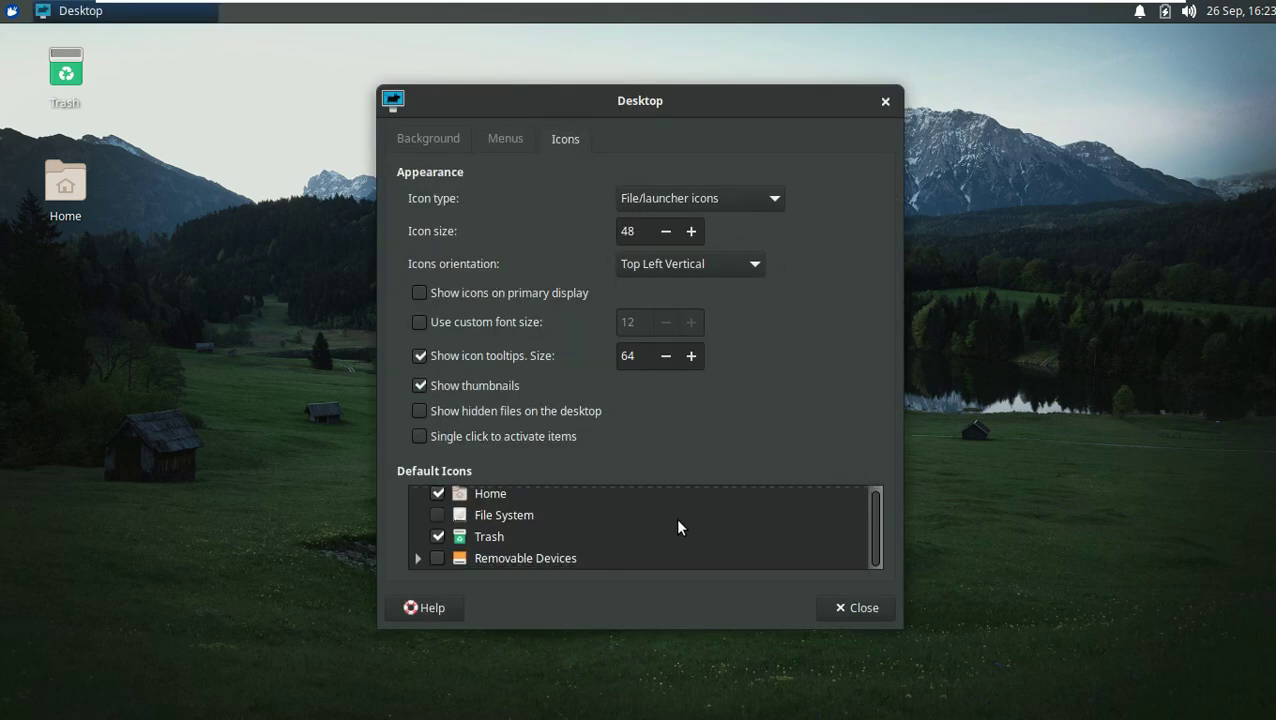
{"action": "left_click", "coordinate": [437, 515]}
{"action": "left_click", "coordinate": [437, 558]}
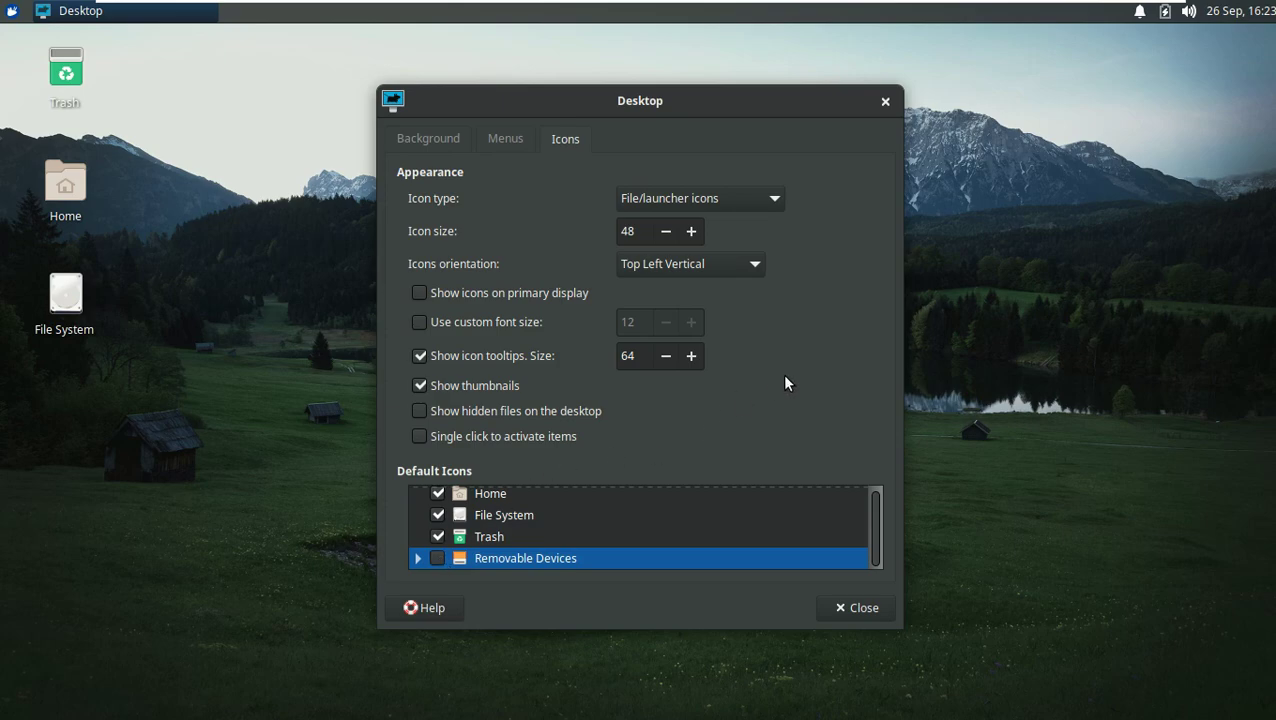
{"action": "left_click", "coordinate": [840, 610]}
{"action": "left_click", "coordinate": [1240, 11]}
{"action": "left_click", "coordinate": [1112, 307]}
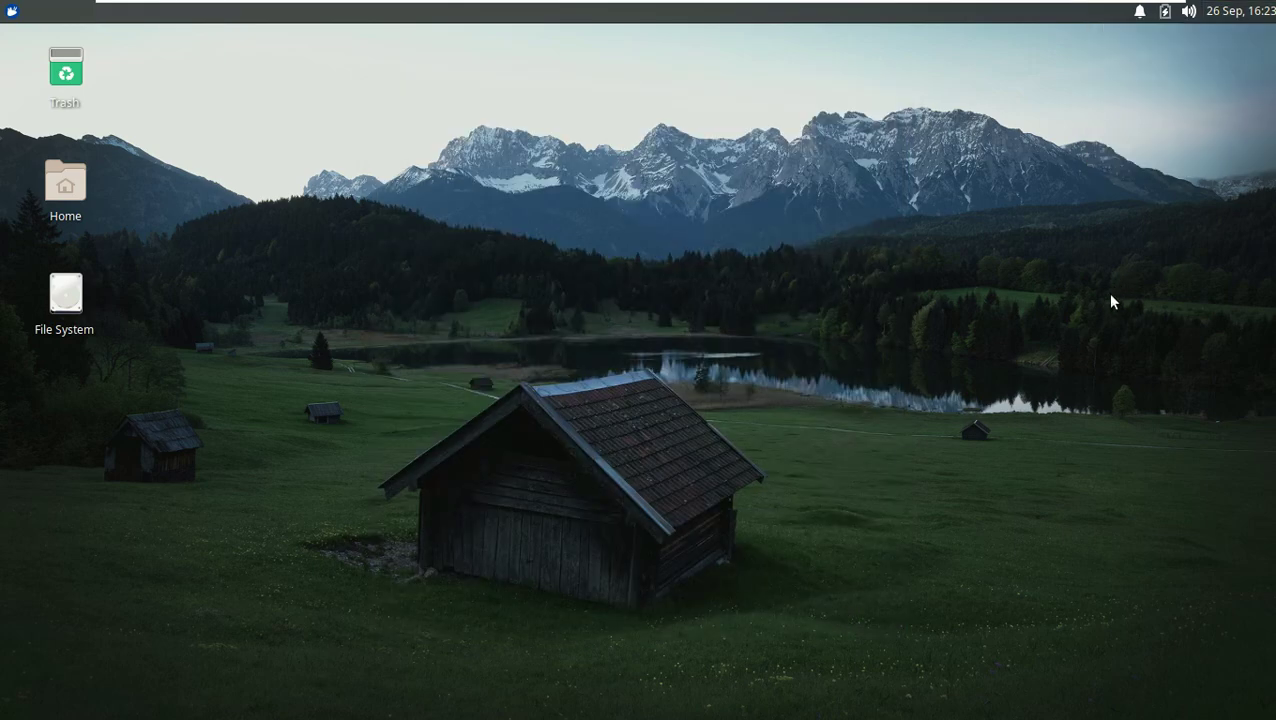
Step: Raise the speaker and microphone sliders to near maximum from the tray
{"action": "left_click", "coordinate": [1189, 11]}
{"action": "left_click_drag", "start_coordinate": [1133, 45], "coordinate": [1222, 45]}
{"action": "left_click_drag", "start_coordinate": [1085, 87], "coordinate": [1220, 87]}
Step: Browse the Recording, Input Devices and Configuration tabs of PulseAudio Volume Control, then close it
{"action": "left_click", "coordinate": [1116, 193]}
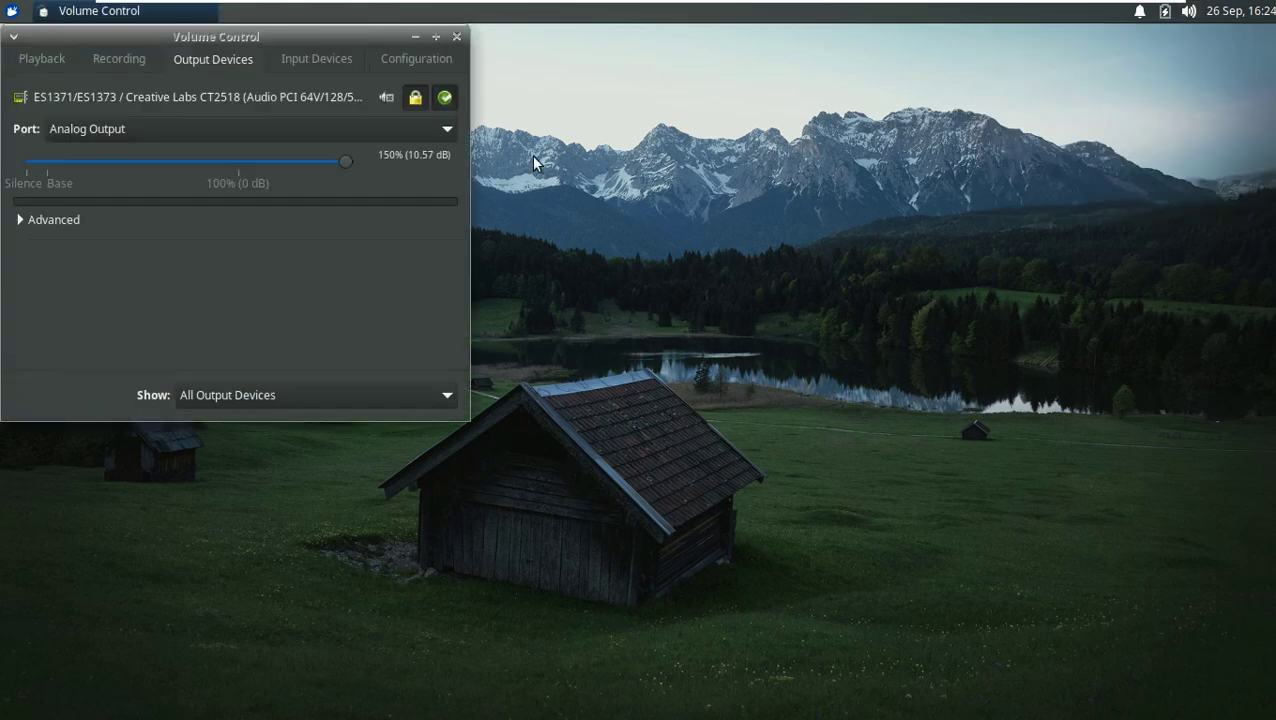
{"action": "left_click_drag", "start_coordinate": [345, 40], "coordinate": [705, 156]}
{"action": "left_click", "coordinate": [792, 155]}
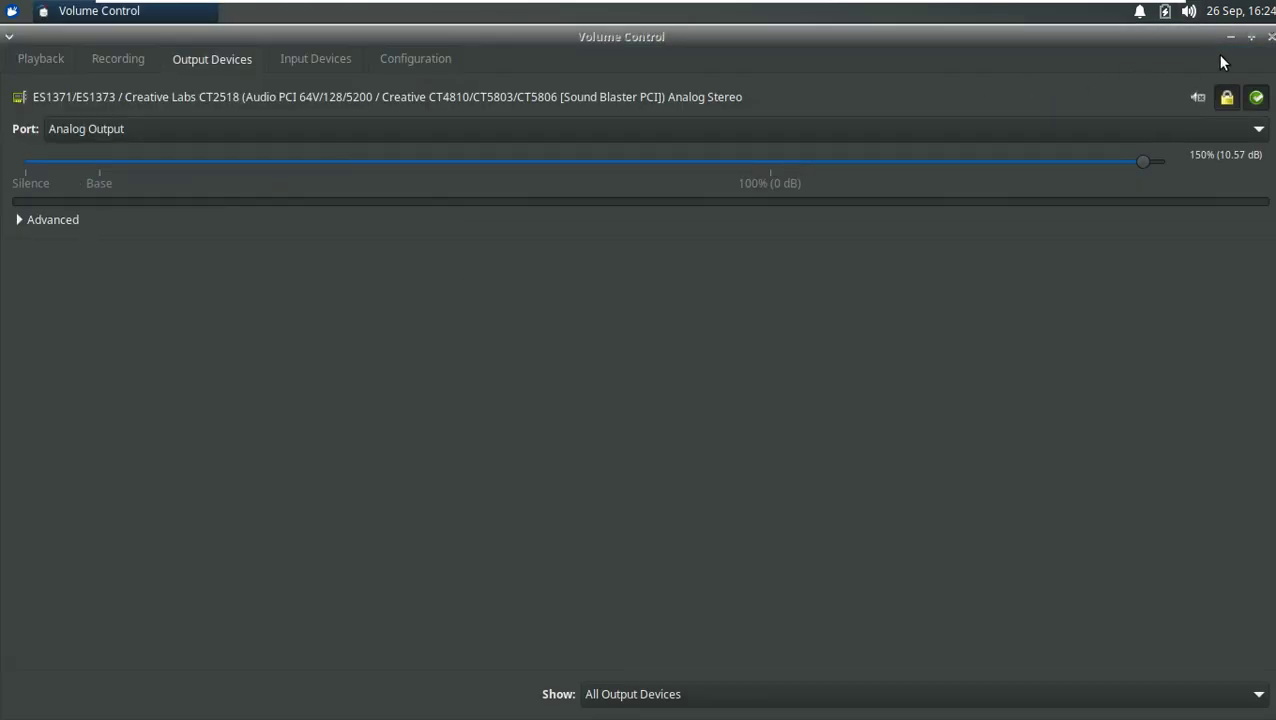
{"action": "left_click", "coordinate": [1251, 37]}
{"action": "left_click", "coordinate": [480, 178]}
{"action": "left_click", "coordinate": [680, 177]}
{"action": "left_click", "coordinate": [785, 177]}
{"action": "left_click", "coordinate": [559, 182]}
{"action": "left_click", "coordinate": [815, 156]}
Step: Check the notification list and the power management options
{"action": "left_click", "coordinate": [1140, 12]}
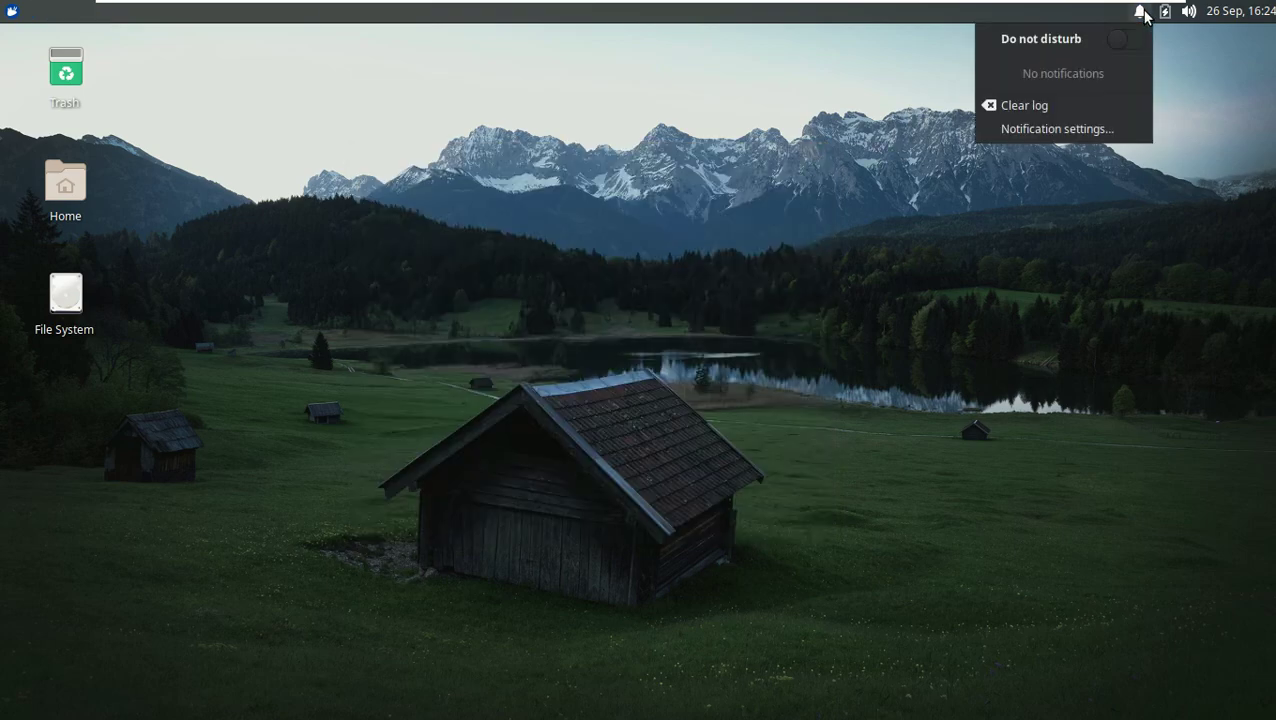
{"action": "left_click", "coordinate": [1165, 18]}
{"action": "left_click", "coordinate": [929, 190]}
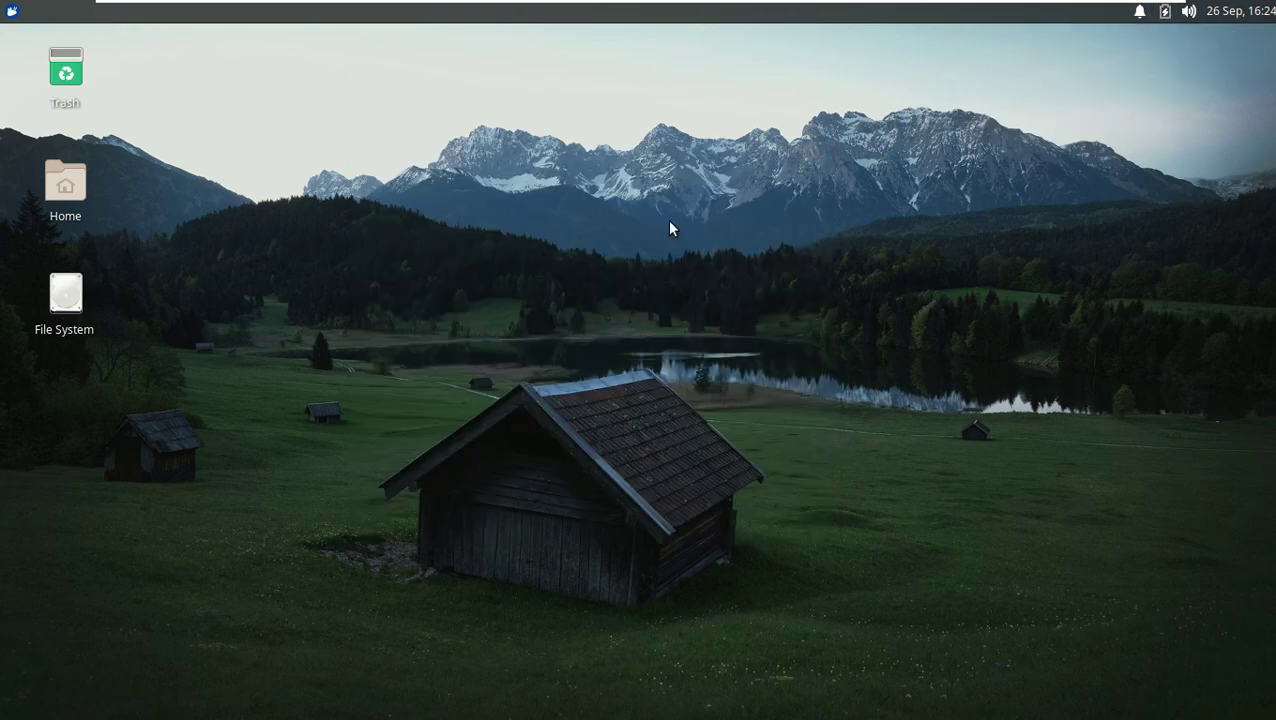
{"action": "double_click", "coordinate": [70, 191]}
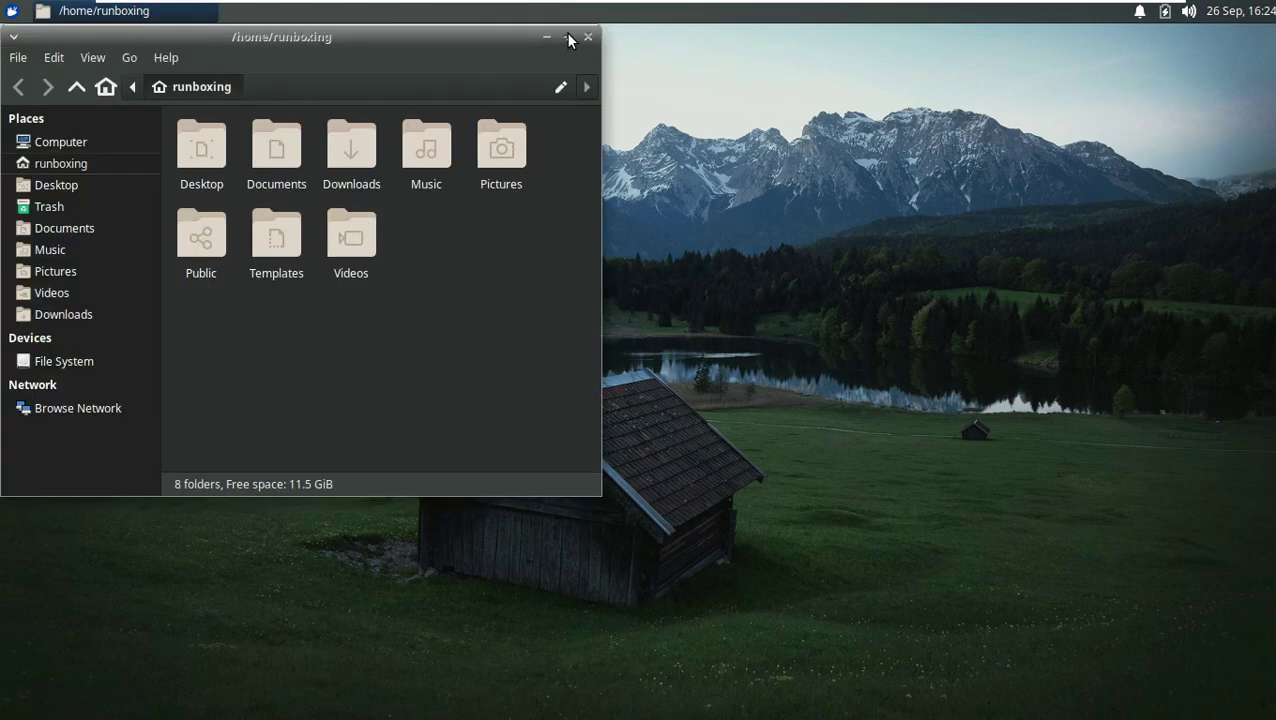
{"action": "left_click", "coordinate": [577, 38]}
{"action": "left_click", "coordinate": [164, 57]}
{"action": "left_click", "coordinate": [202, 107]}
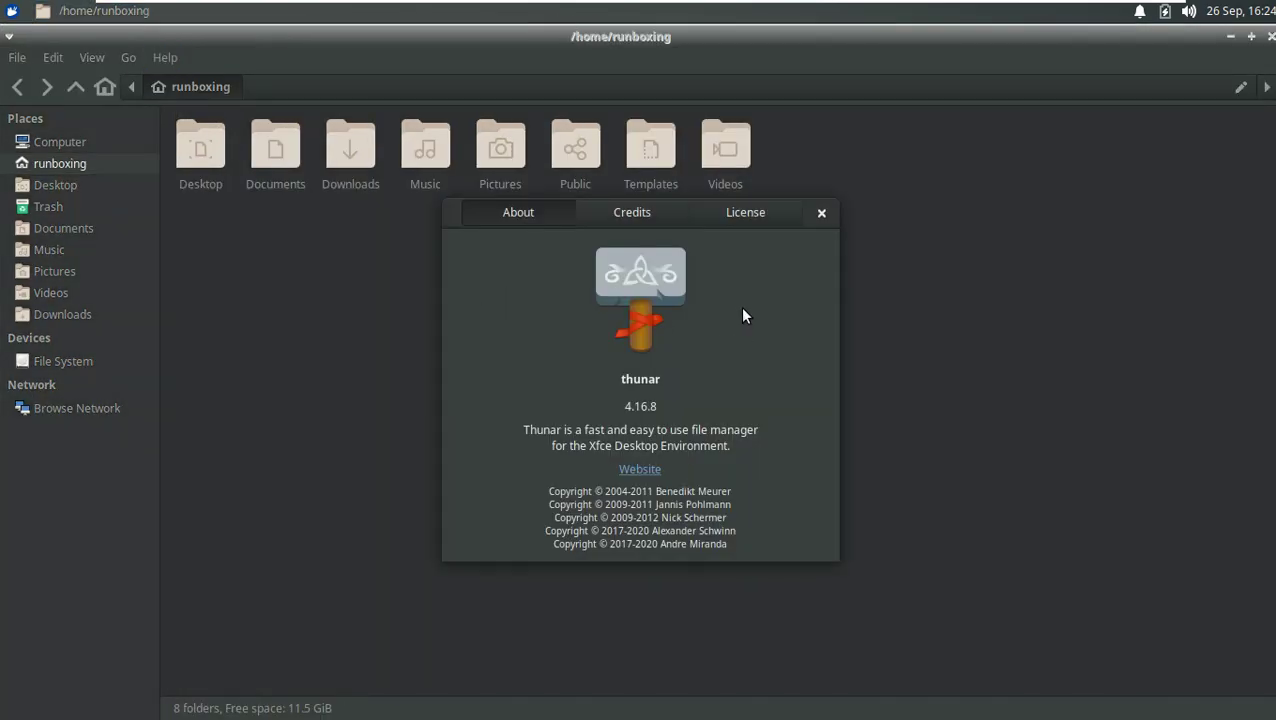
{"action": "left_click", "coordinate": [821, 212]}
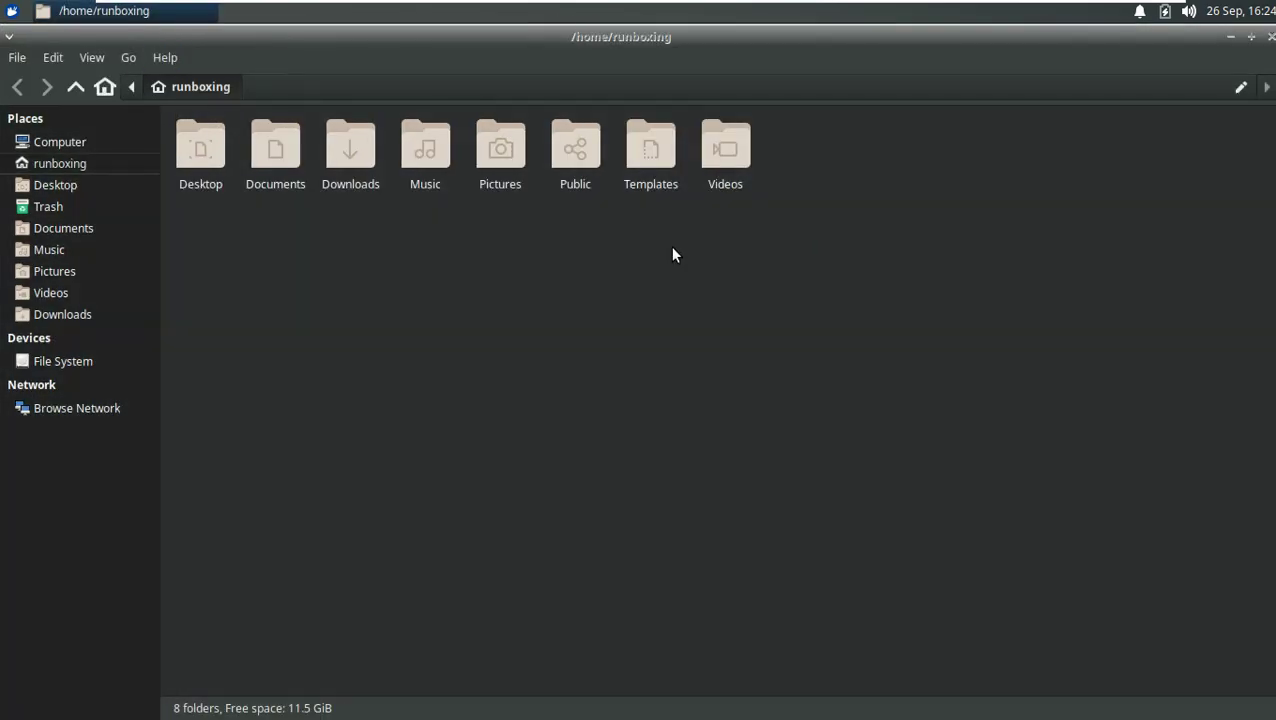
{"action": "left_click", "coordinate": [17, 57]}
{"action": "mouse_move", "coordinate": [78, 55]}
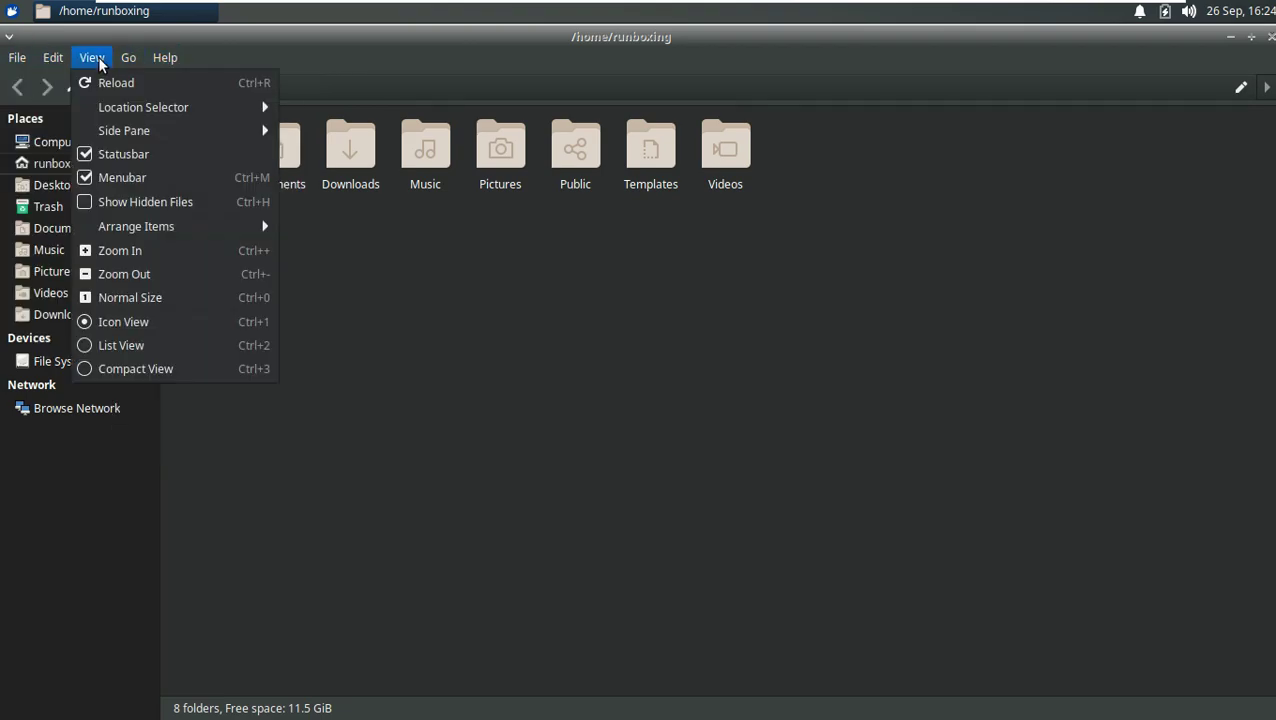
{"action": "left_click", "coordinate": [146, 341]}
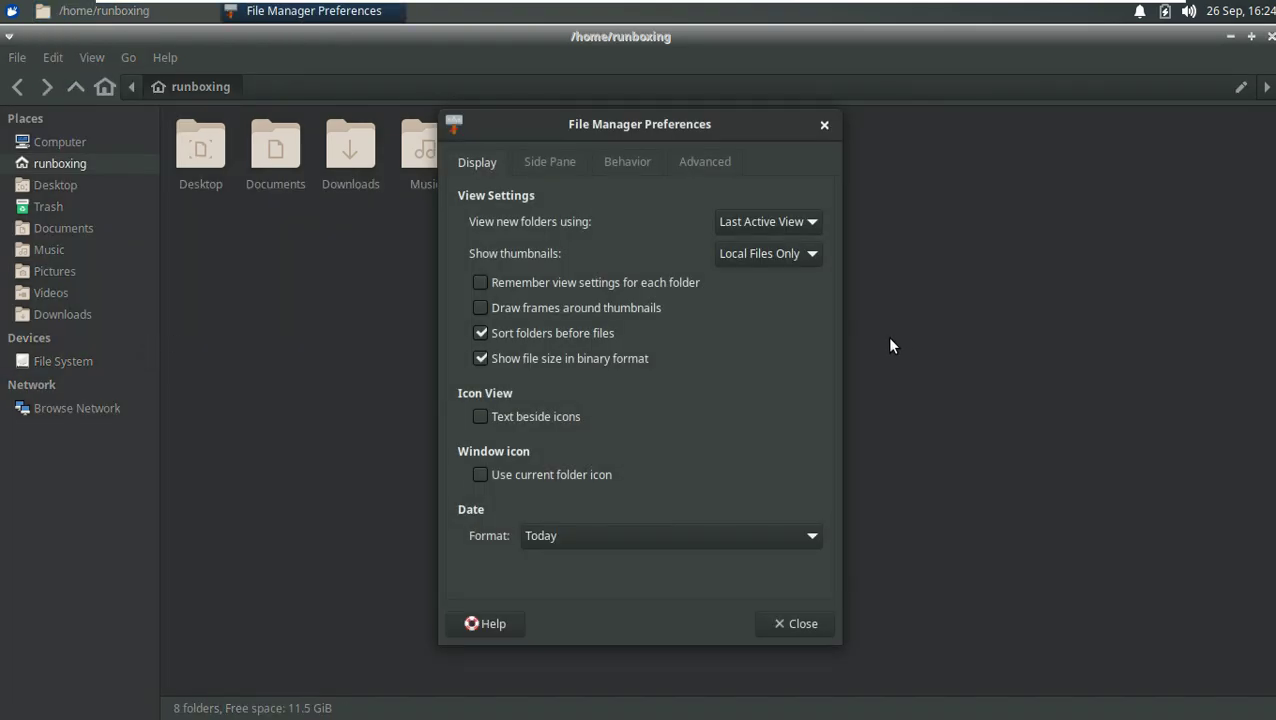
{"action": "left_click", "coordinate": [568, 163]}
{"action": "left_click", "coordinate": [630, 162]}
{"action": "left_click", "coordinate": [703, 168]}
{"action": "left_click", "coordinate": [806, 622]}
{"action": "left_click", "coordinate": [62, 363]}
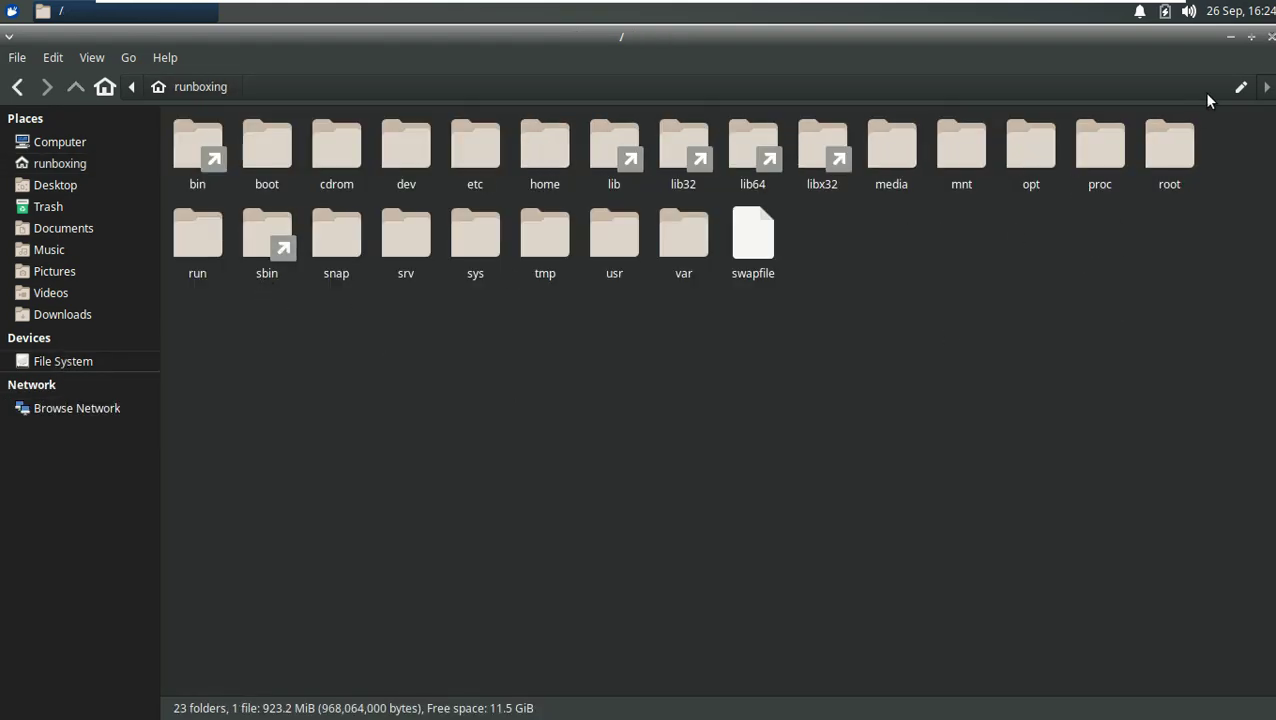
{"action": "left_click", "coordinate": [1270, 36]}
{"action": "left_click", "coordinate": [11, 10]}
{"action": "type", "text": "c"}
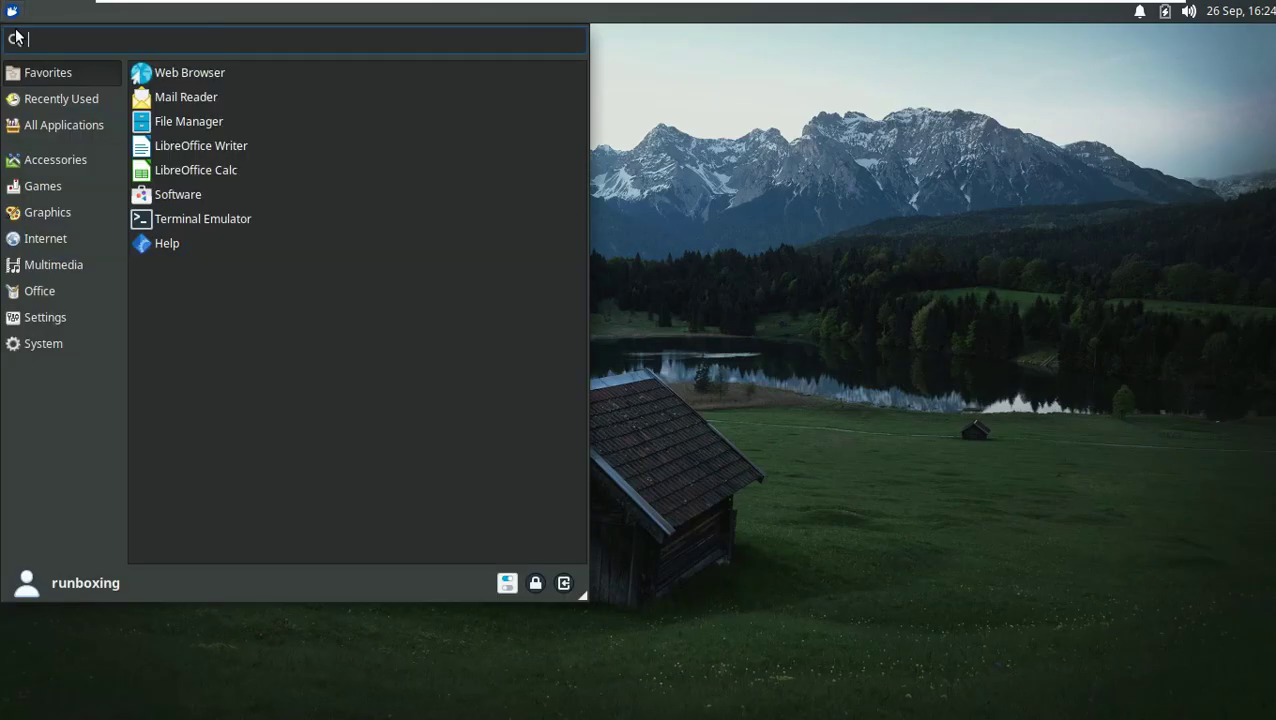
{"action": "left_click", "coordinate": [84, 344]}
{"action": "left_click", "coordinate": [190, 171]}
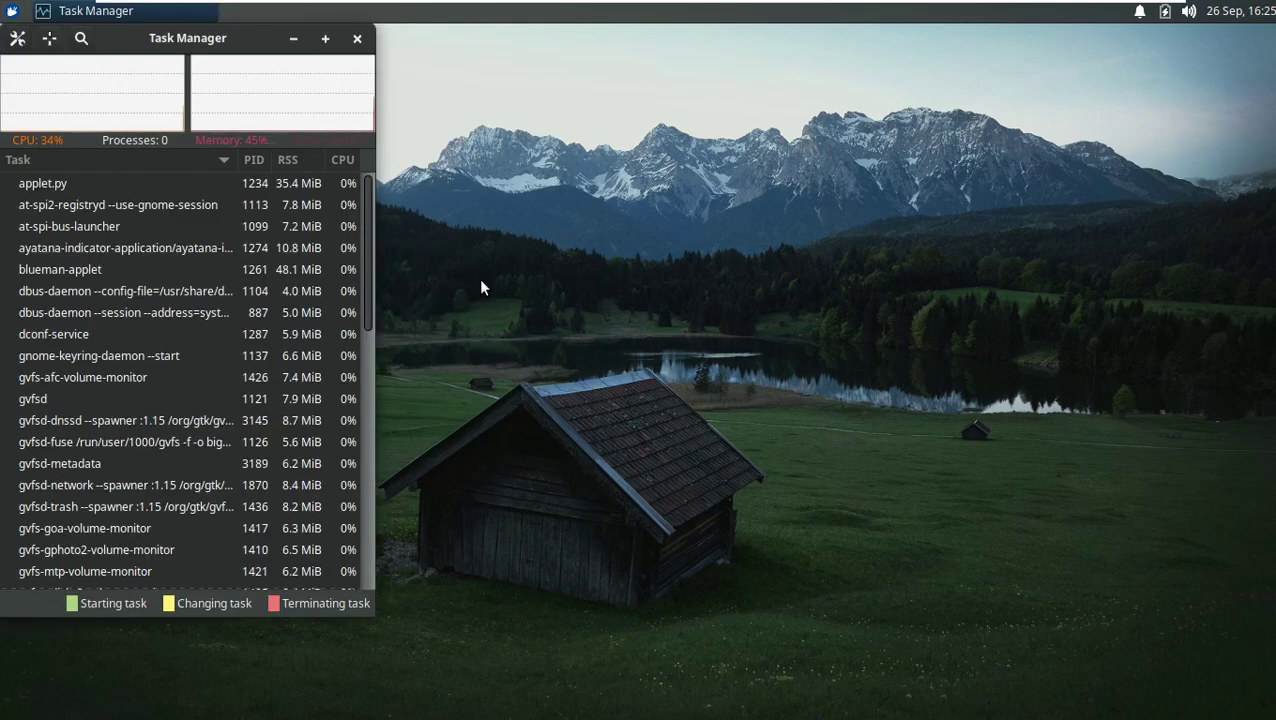
{"action": "left_click_drag", "start_coordinate": [554, 161], "coordinate": [752, 108]}
{"action": "double_click", "coordinate": [780, 108]}
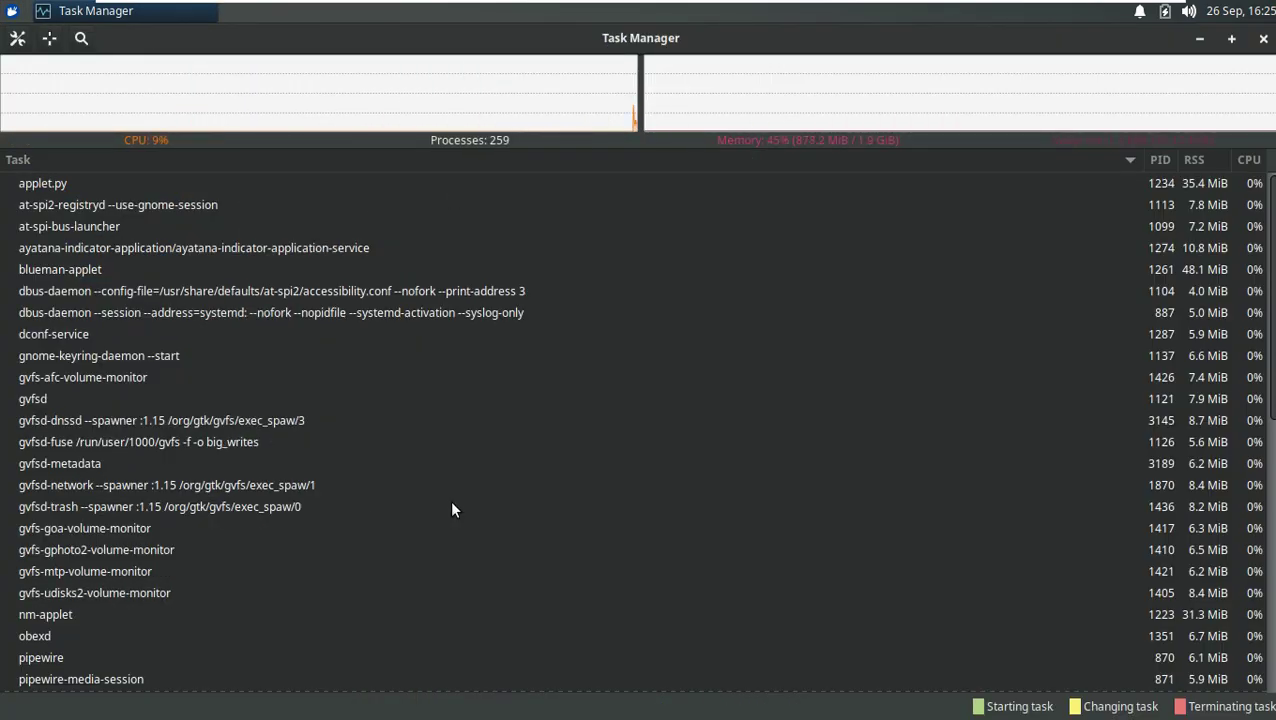
{"action": "left_click", "coordinate": [1262, 39]}
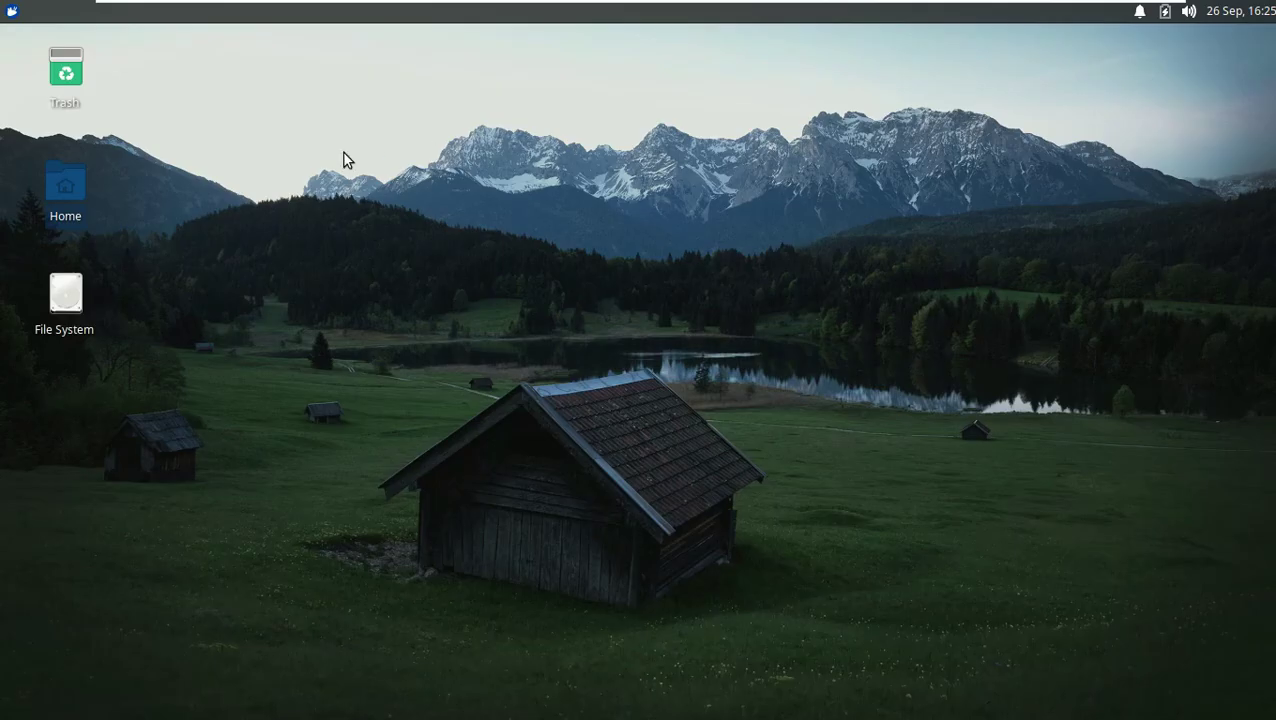
Step: Browse the System and Settings categories in the Whisker Menu
{"action": "left_click", "coordinate": [11, 11]}
{"action": "left_click", "coordinate": [60, 344]}
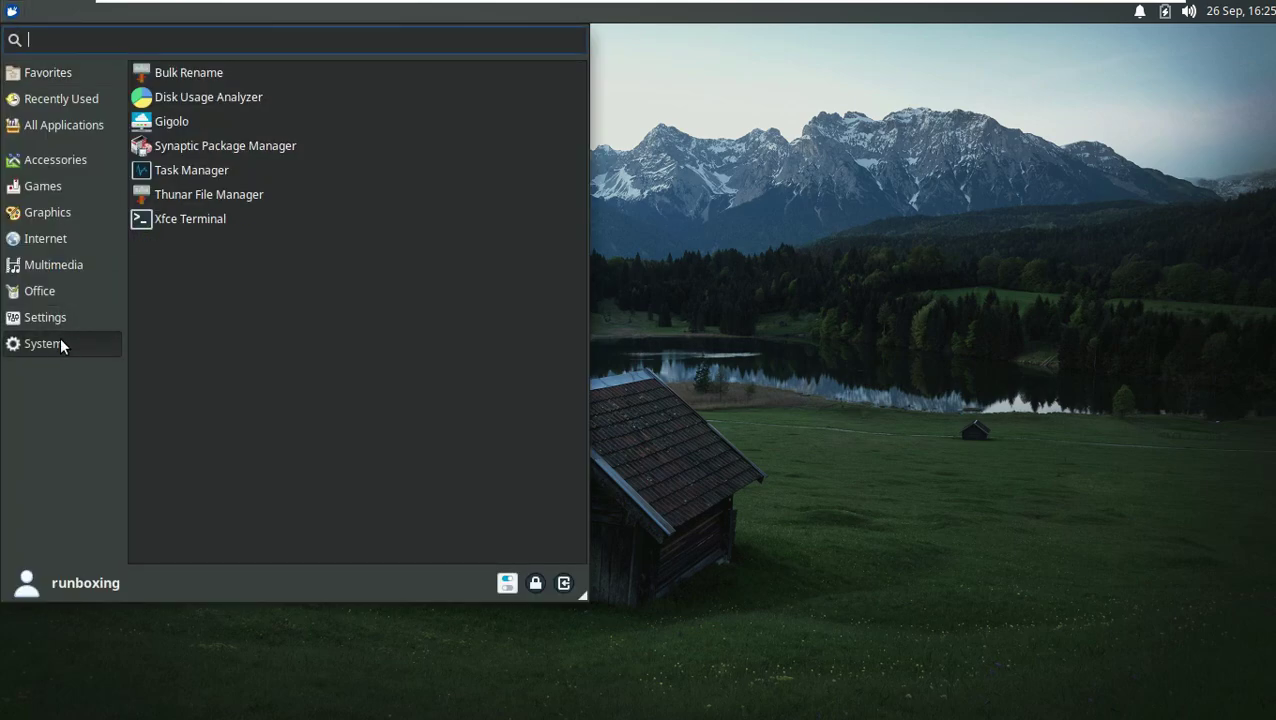
{"action": "left_click", "coordinate": [62, 317]}
{"action": "scroll", "coordinate": [220, 313], "scroll_direction": "down", "scroll_amount": 2}
{"action": "scroll", "coordinate": [220, 313], "scroll_direction": "down", "scroll_amount": 5}
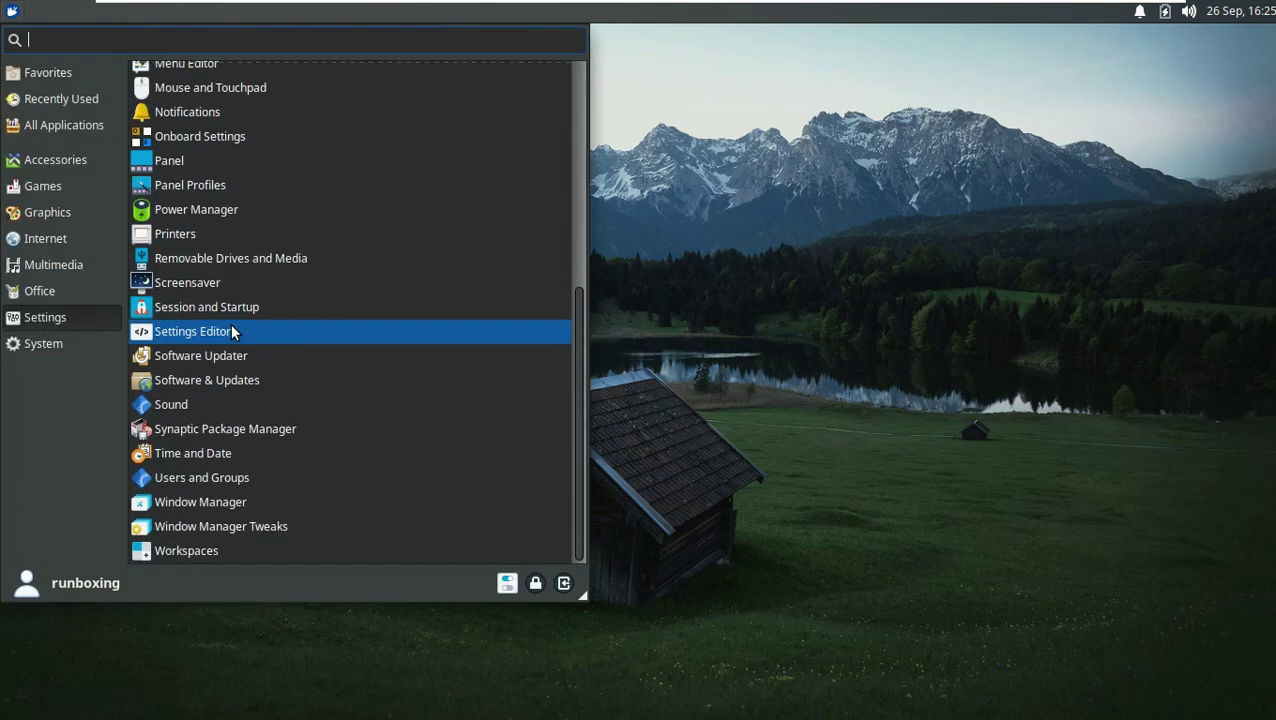
{"action": "scroll", "coordinate": [224, 340], "scroll_direction": "up", "scroll_amount": 7}
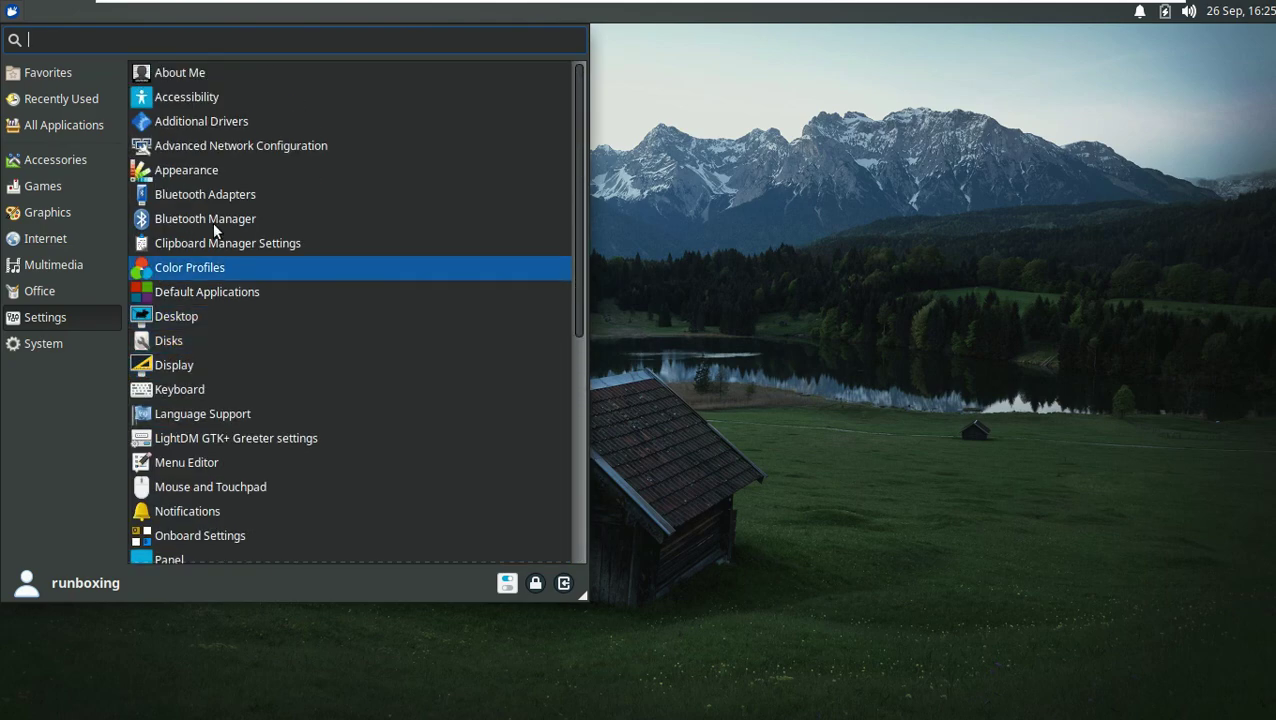
Step: Search 'term', launch Terminal Emulator maximized, and run uname
{"action": "type", "text": "term"}
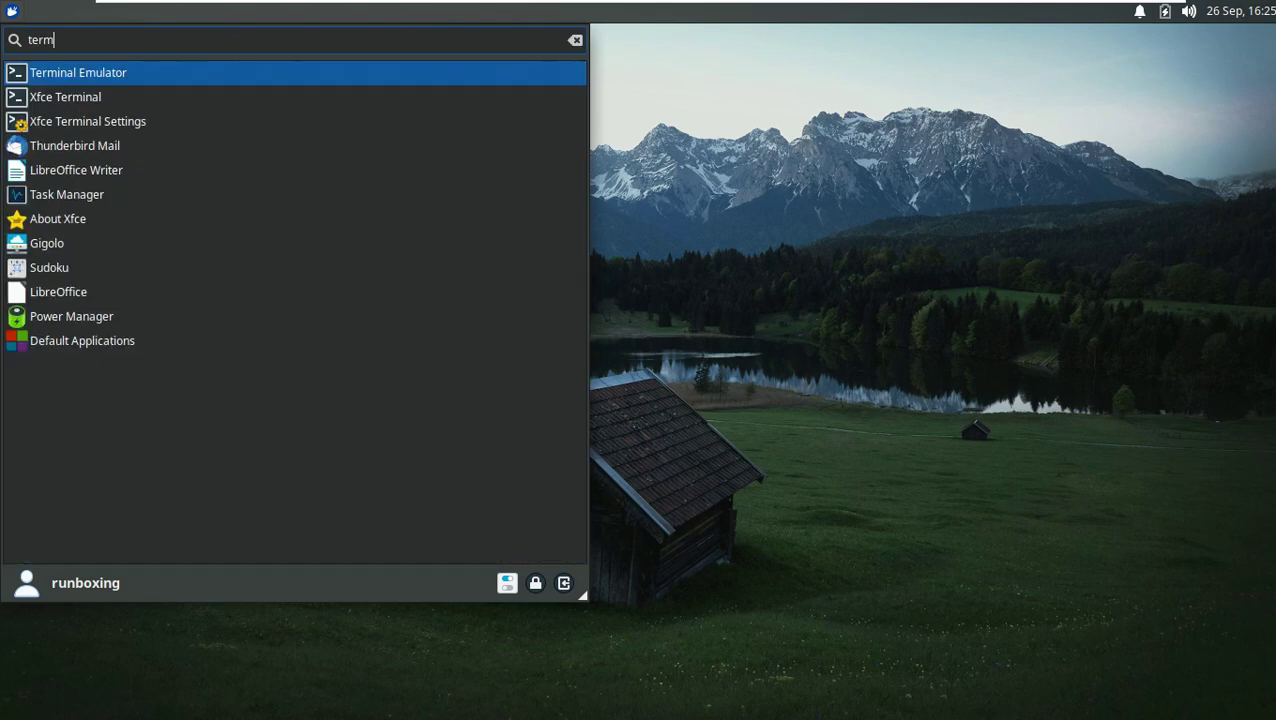
{"action": "left_click", "coordinate": [226, 78]}
{"action": "double_click", "coordinate": [503, 43]}
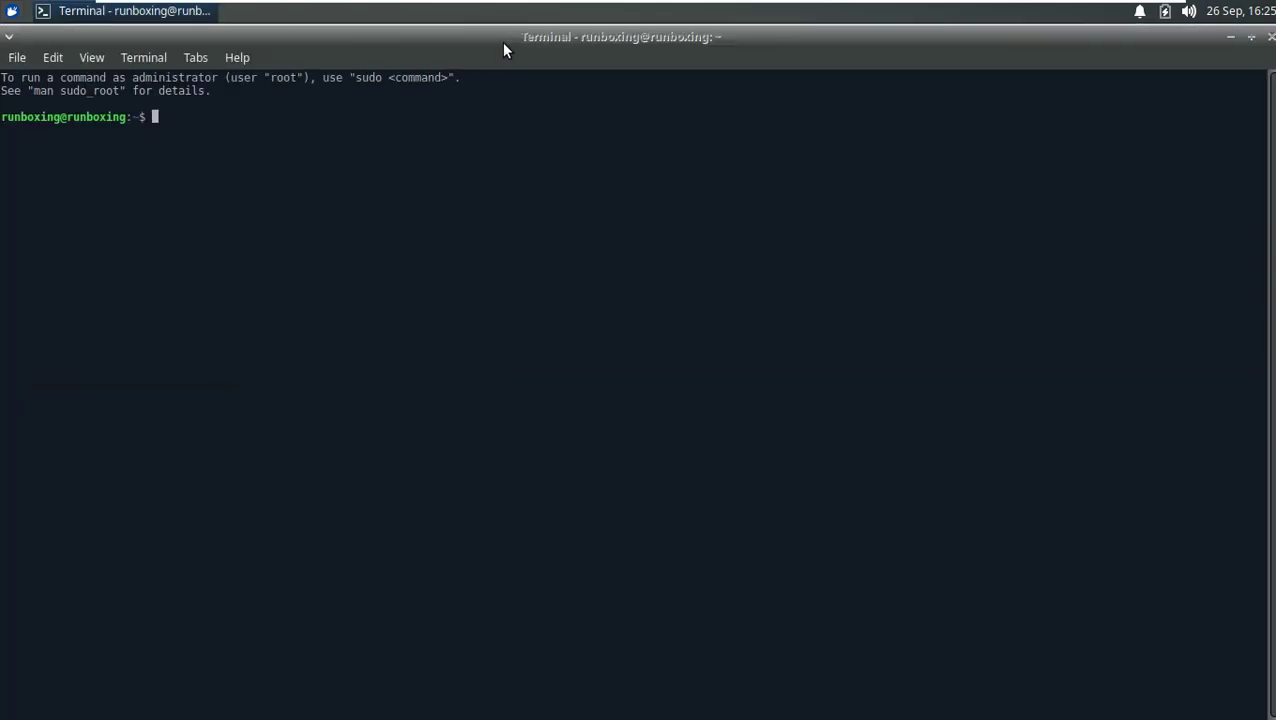
{"action": "type", "text": "uname"}
{"action": "key", "text": "Return"}
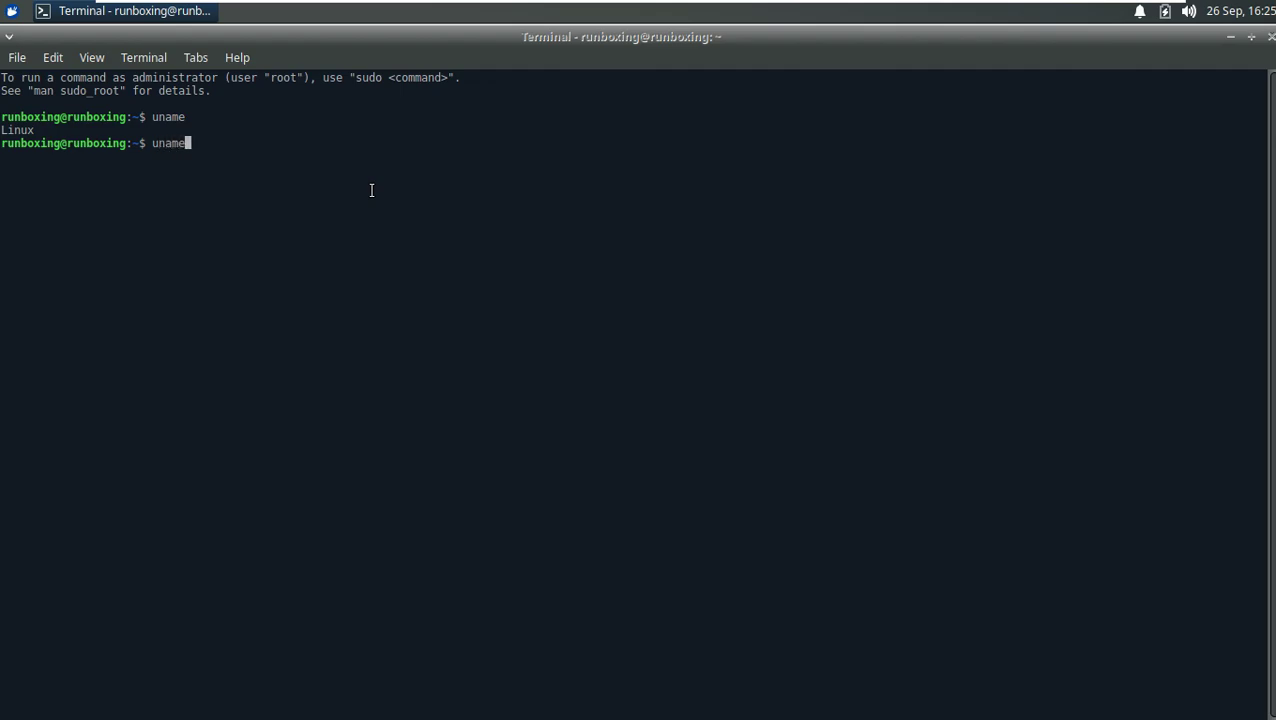
Step: Run uname -a, uname -r, uname -i and uname -o
{"action": "type", "text": "uname -a"}
{"action": "key", "text": "Return"}
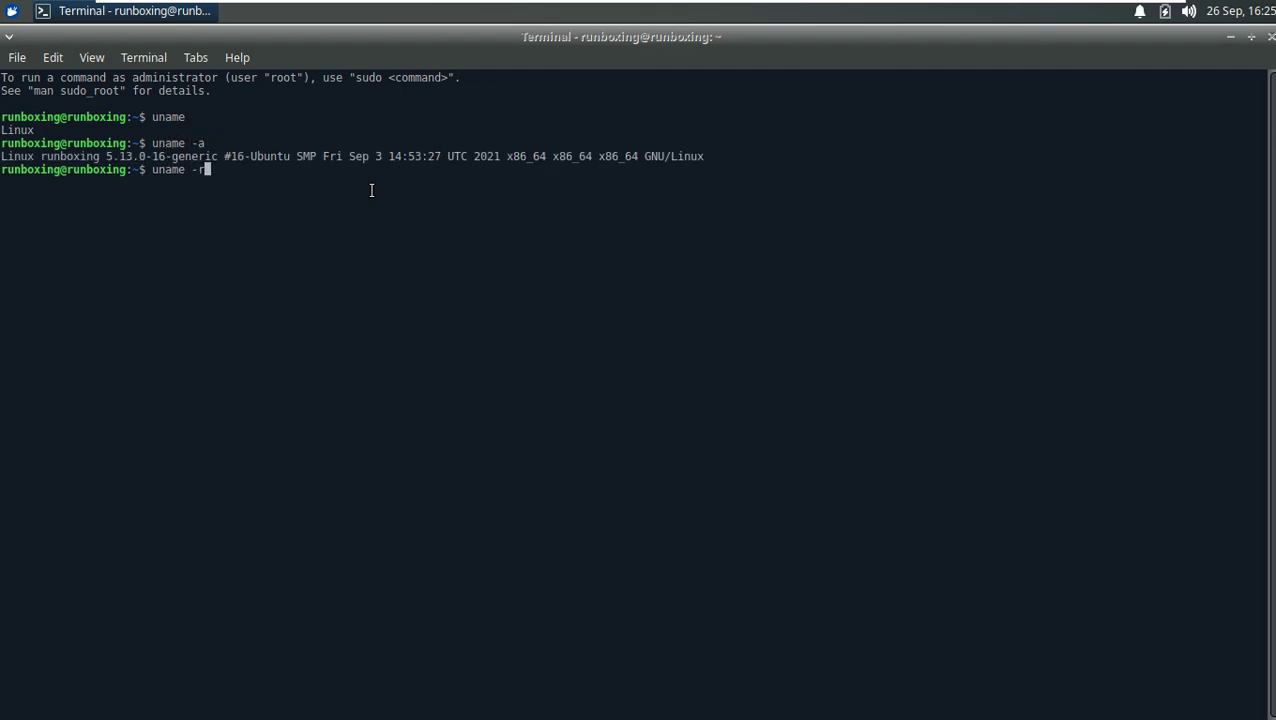
{"action": "type", "text": "uname -r"}
{"action": "key", "text": "Return"}
{"action": "type", "text": "uname -i"}
{"action": "key", "text": "Return"}
{"action": "type", "text": "uname "}
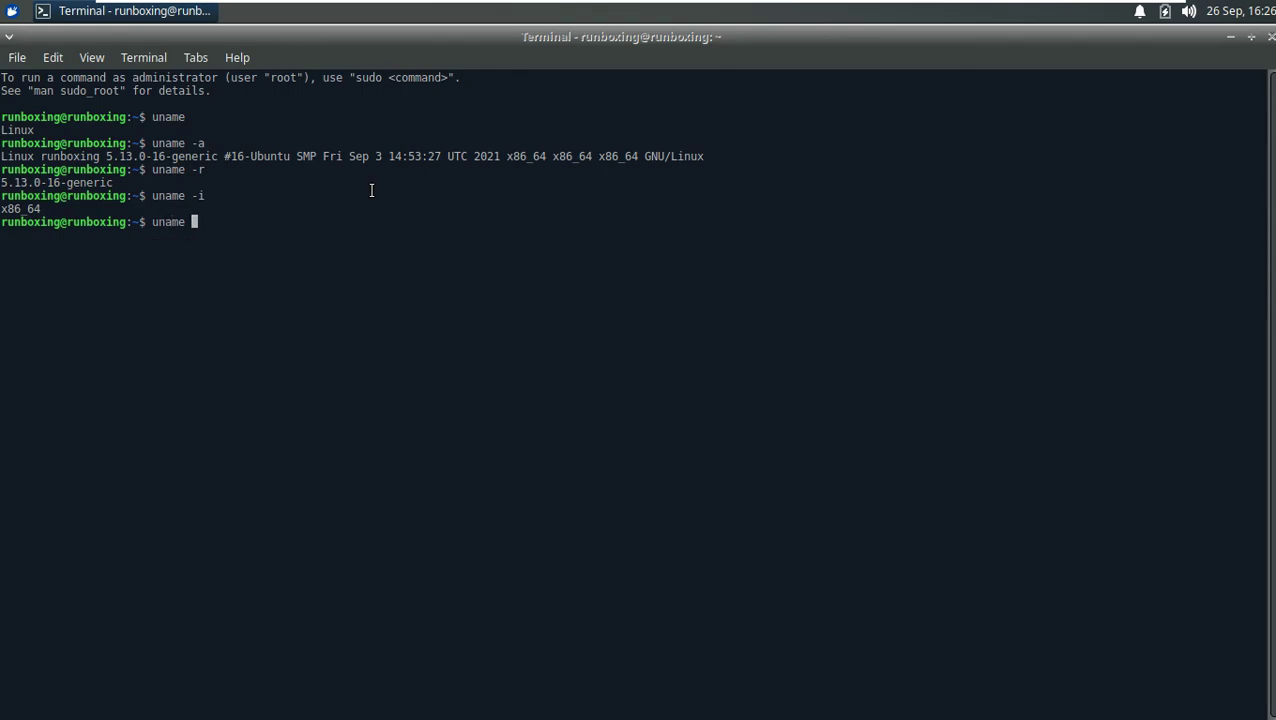
{"action": "type", "text": "-o"}
{"action": "key", "text": "Return"}
Step: Run uname, uname -n and uname -v, then type exit
{"action": "type", "text": "uname -s"}
{"action": "key", "text": "Return"}
{"action": "type", "text": "uname -n"}
{"action": "key", "text": "Return"}
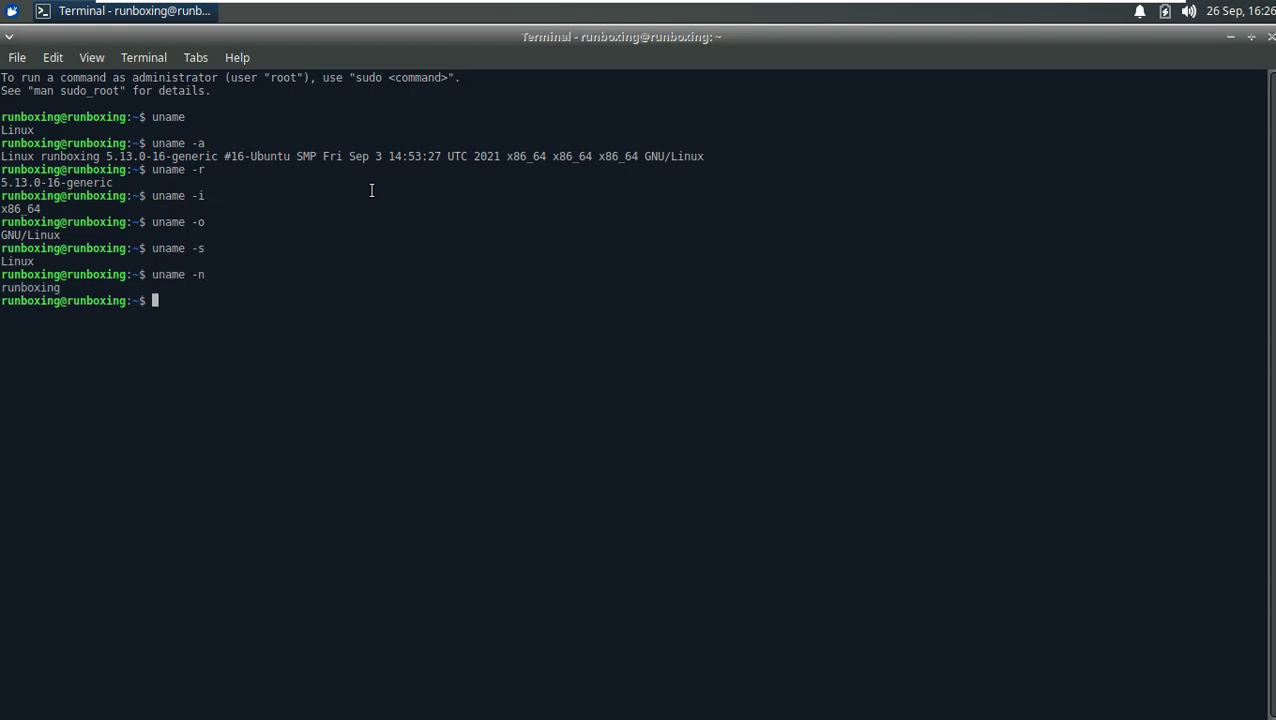
{"action": "type", "text": "uname -v"}
{"action": "key", "text": "Return"}
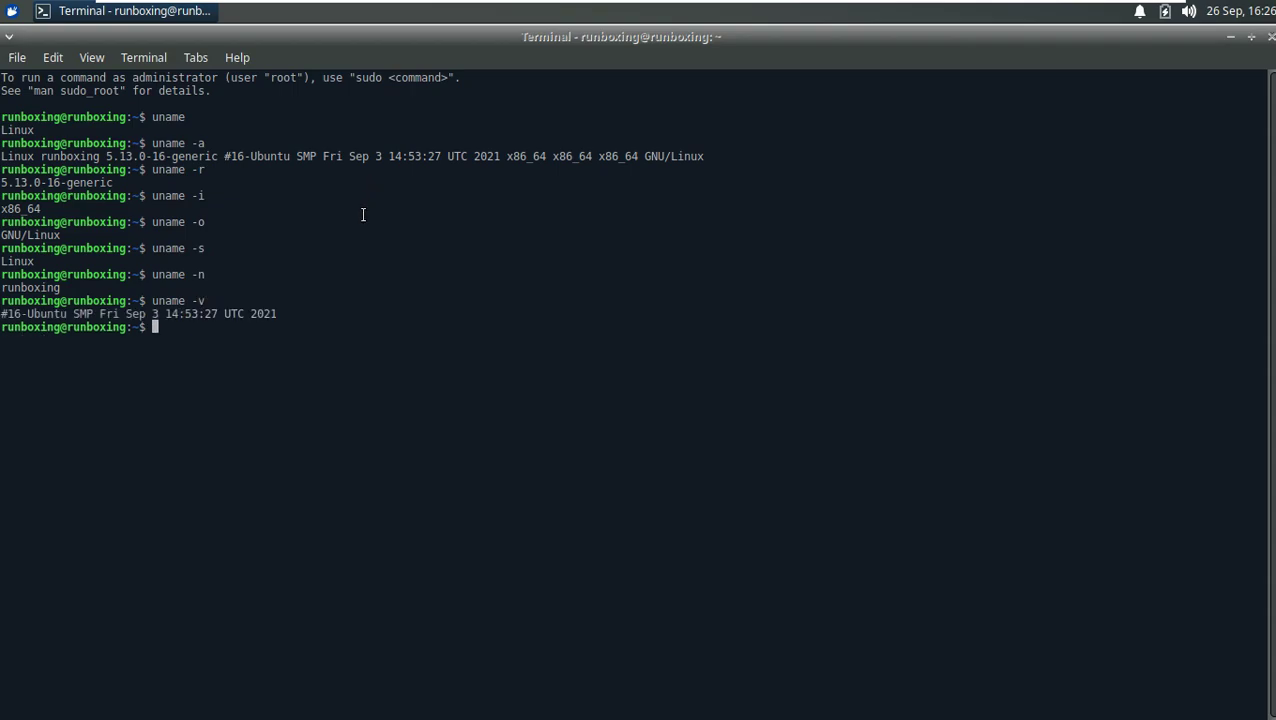
{"action": "type", "text": "exit"}
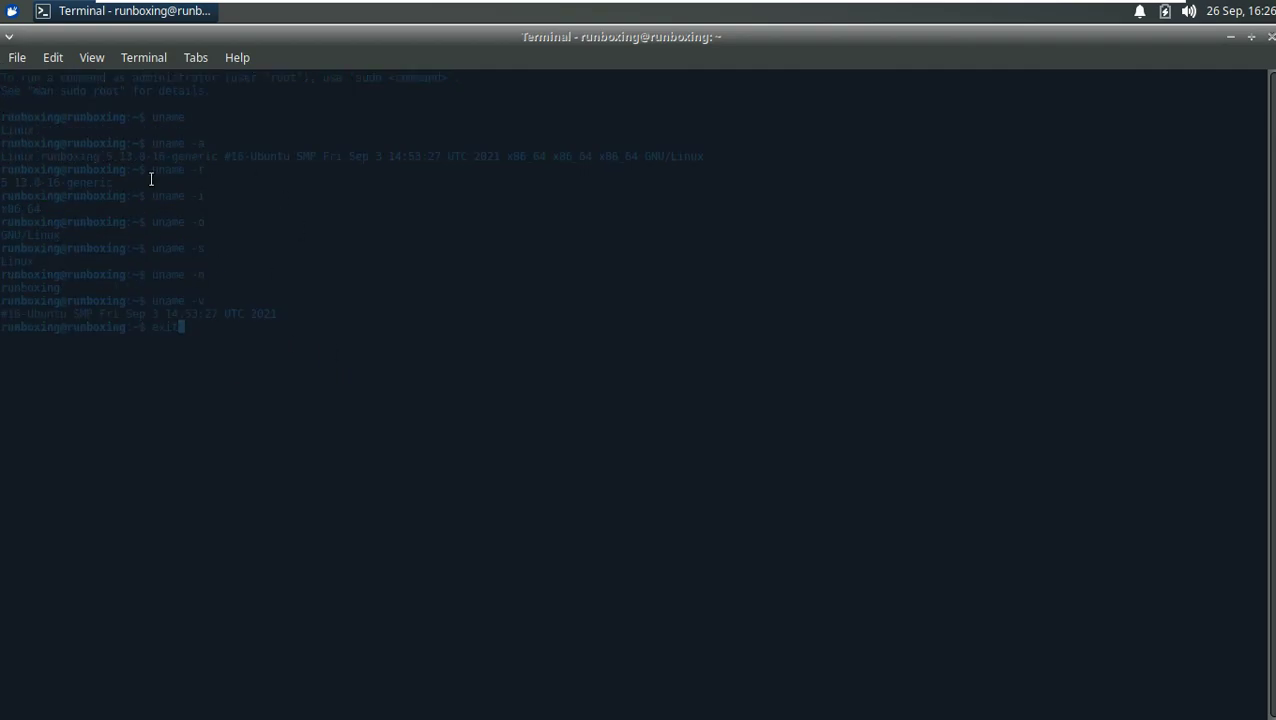
Step: Exit the terminal, briefly open File System in Thunar, then arrange the desktop icons
{"action": "key", "text": "Return"}
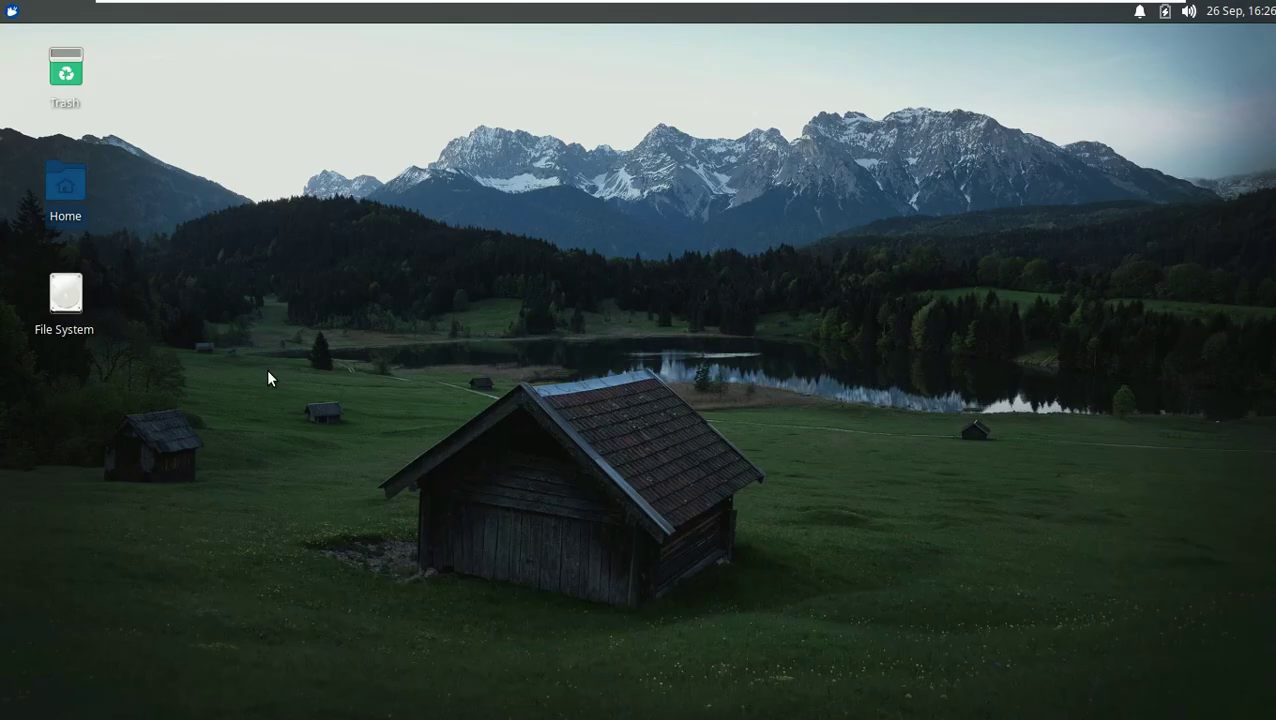
{"action": "right_click", "coordinate": [80, 293]}
{"action": "left_click", "coordinate": [112, 306]}
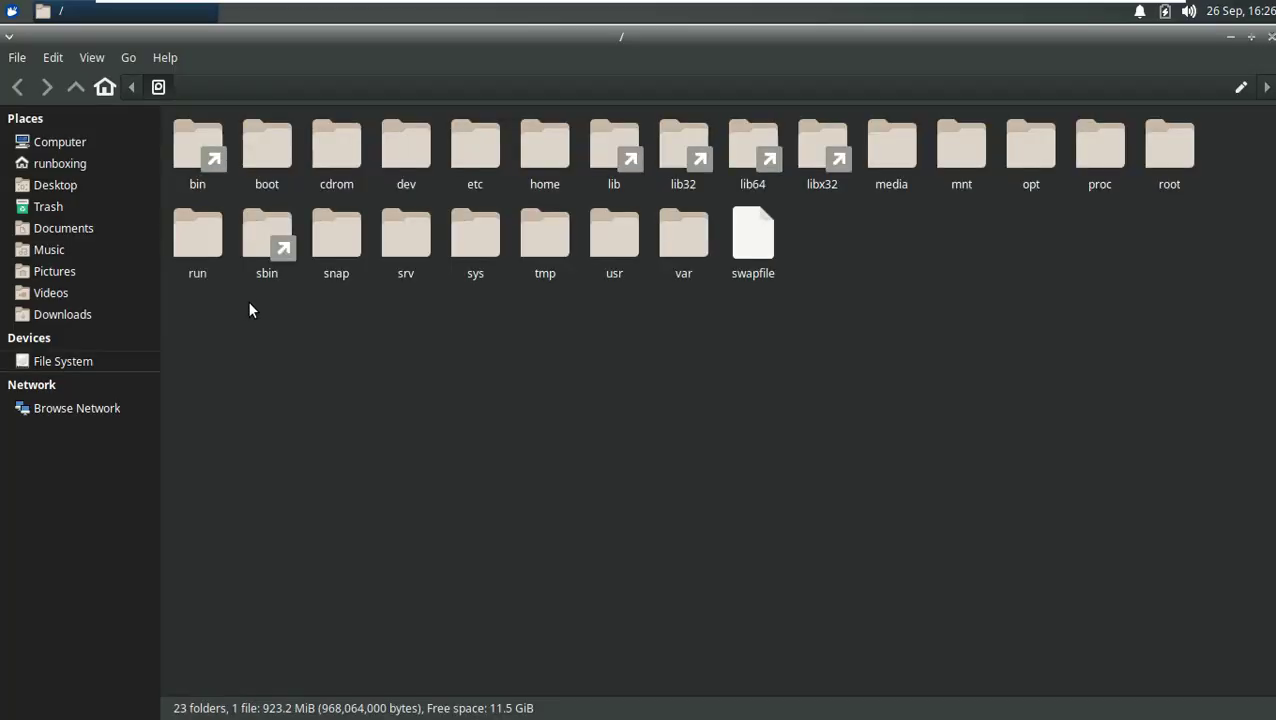
{"action": "left_click", "coordinate": [1270, 35]}
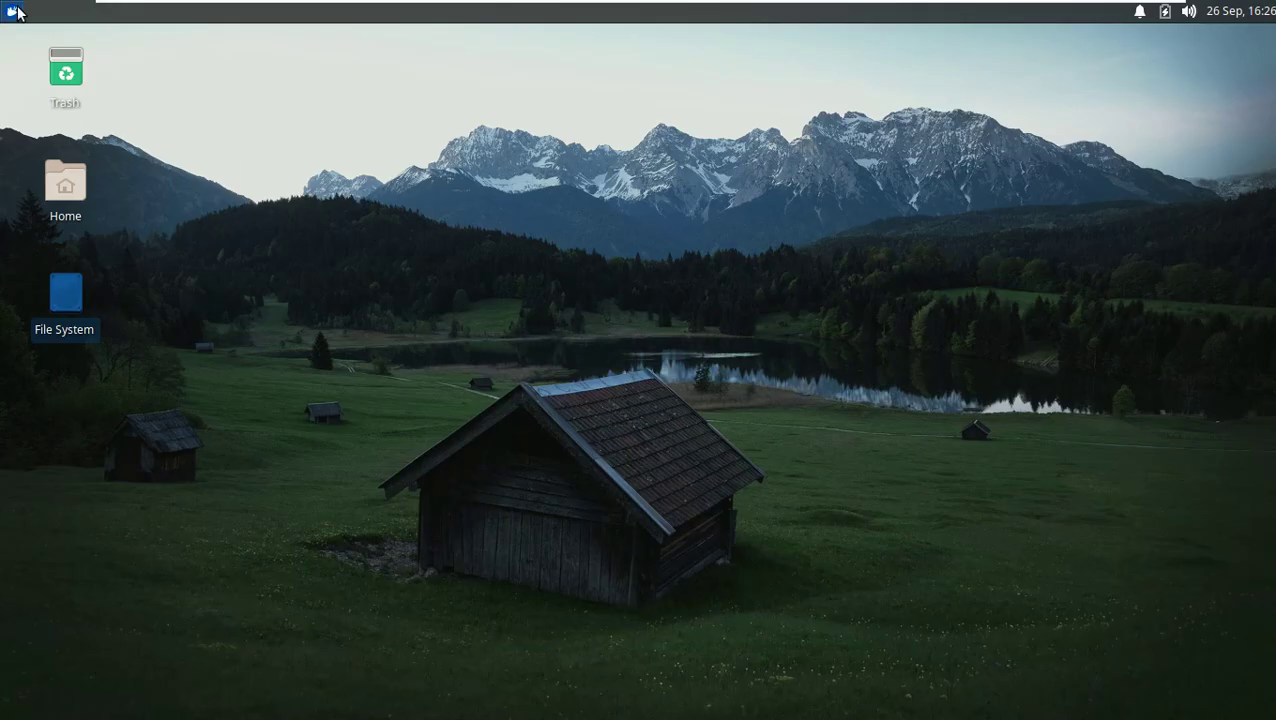
{"action": "right_click", "coordinate": [424, 208]}
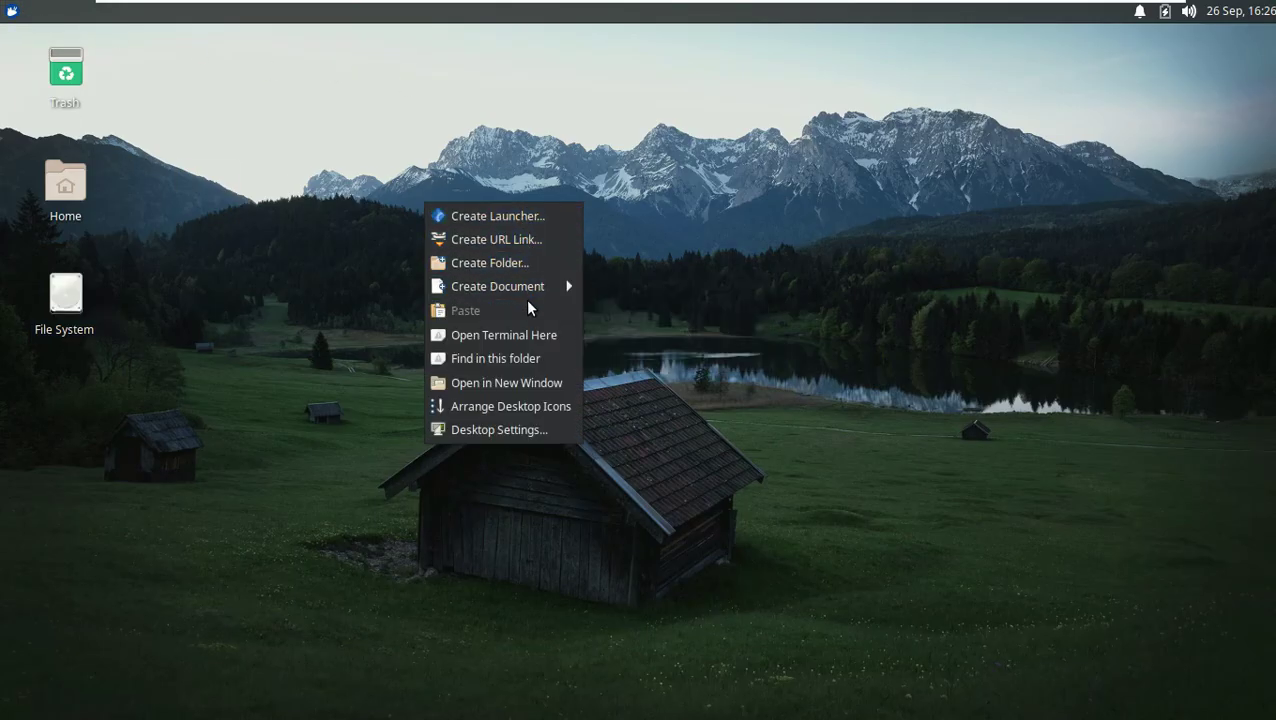
{"action": "left_click", "coordinate": [535, 407]}
{"action": "right_click", "coordinate": [669, 12]}
{"action": "left_click", "coordinate": [688, 62]}
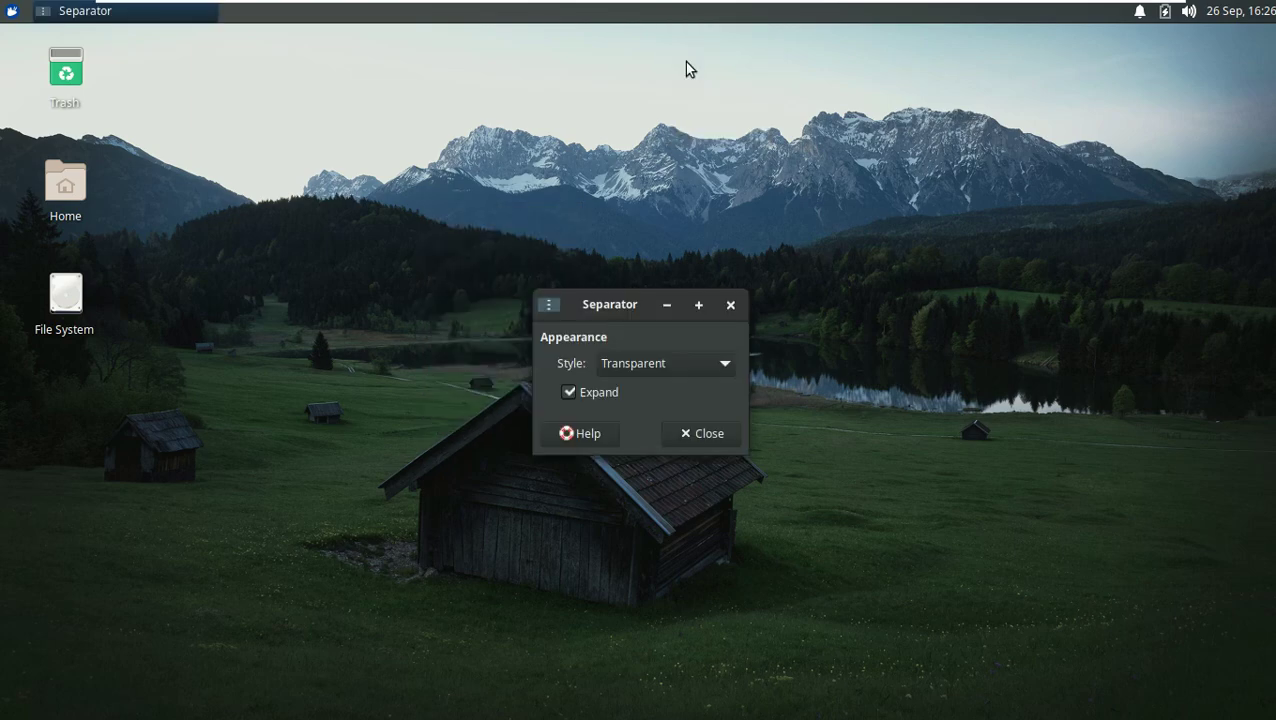
{"action": "left_click", "coordinate": [698, 363]}
{"action": "left_click", "coordinate": [693, 401]}
{"action": "left_click", "coordinate": [688, 363]}
{"action": "left_click", "coordinate": [664, 395]}
{"action": "left_click", "coordinate": [666, 355]}
{"action": "left_click", "coordinate": [655, 395]}
{"action": "left_click", "coordinate": [656, 367]}
{"action": "left_click", "coordinate": [652, 275]}
{"action": "left_click", "coordinate": [698, 433]}
{"action": "right_click", "coordinate": [659, 20]}
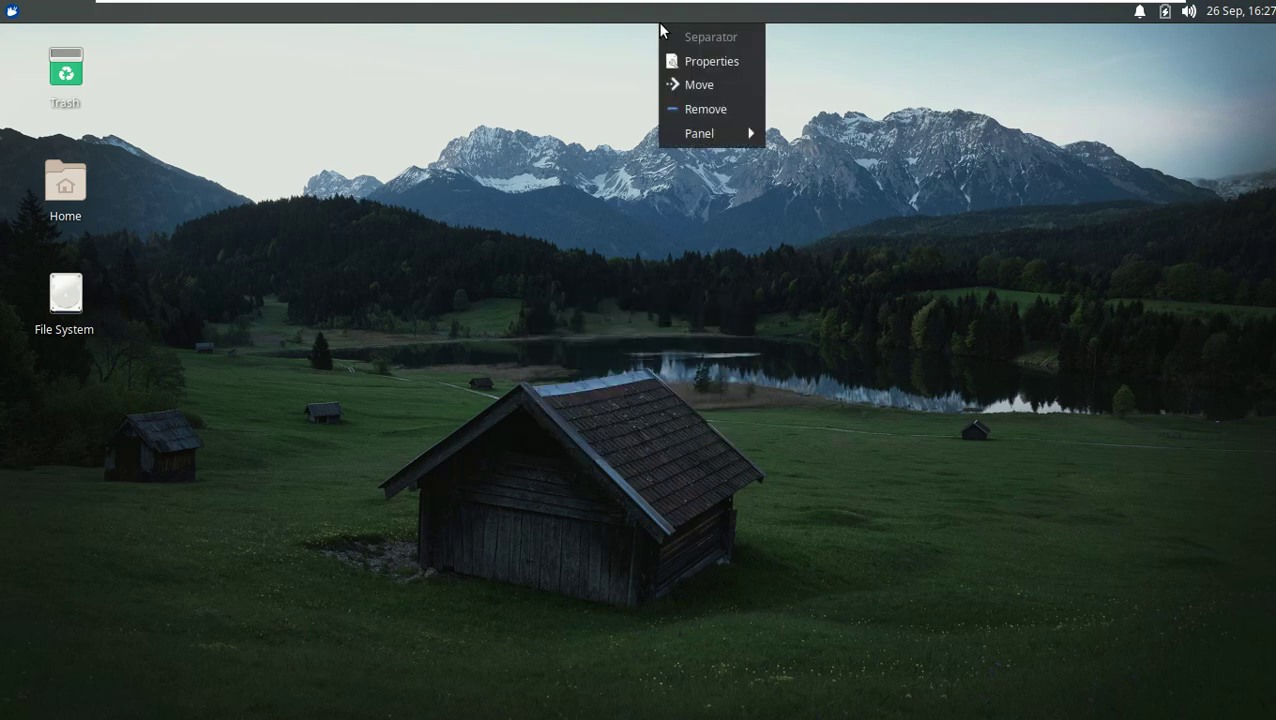
{"action": "mouse_move", "coordinate": [723, 134]}
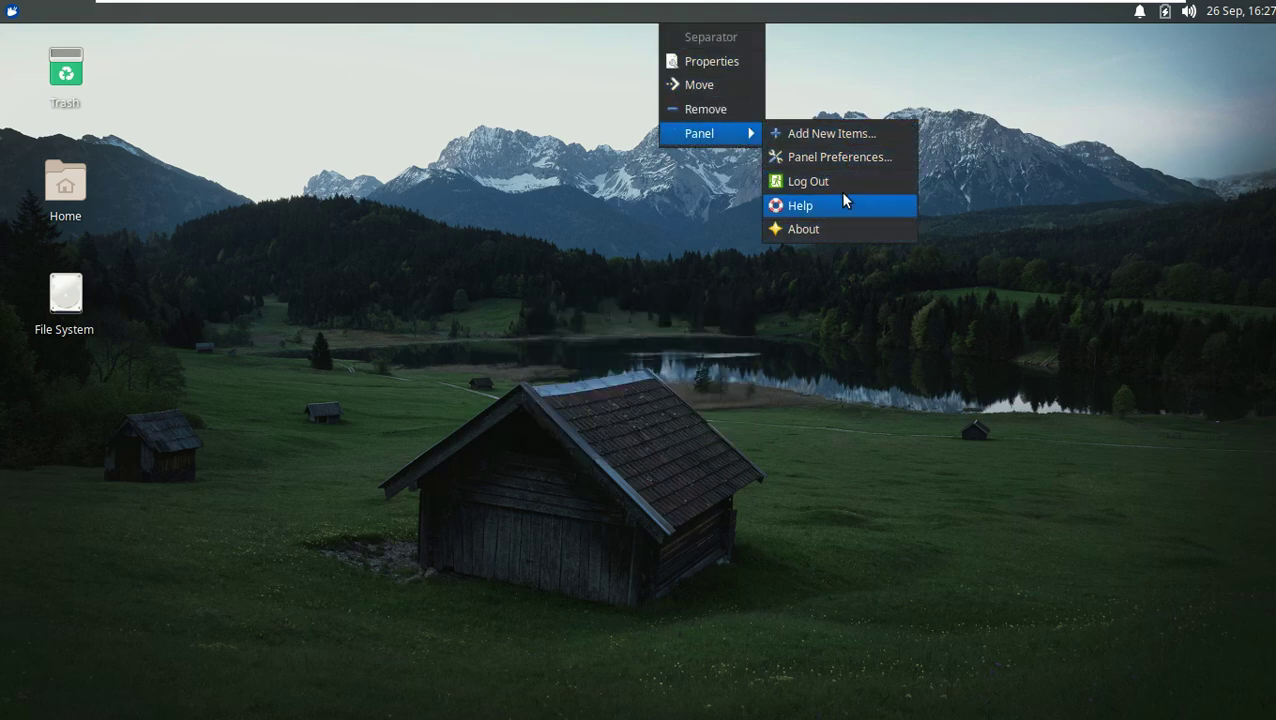
{"action": "left_click", "coordinate": [836, 160]}
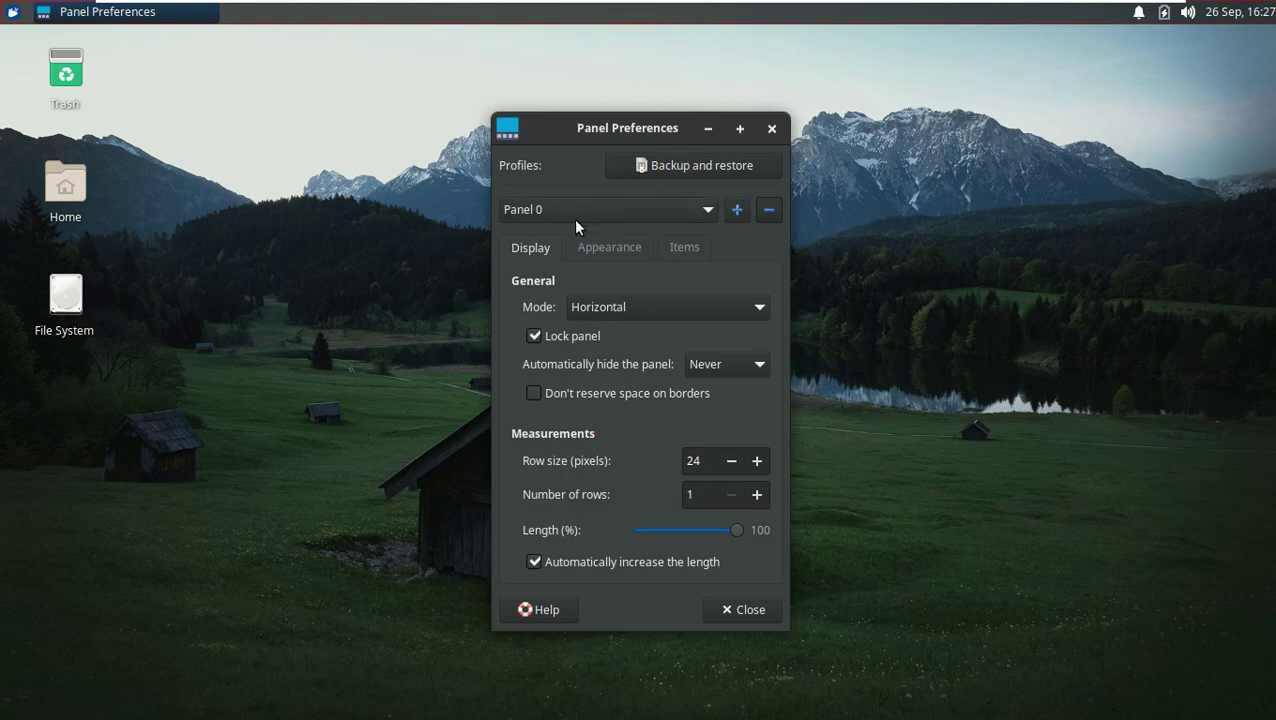
{"action": "left_click", "coordinate": [655, 212]}
{"action": "left_click", "coordinate": [768, 131]}
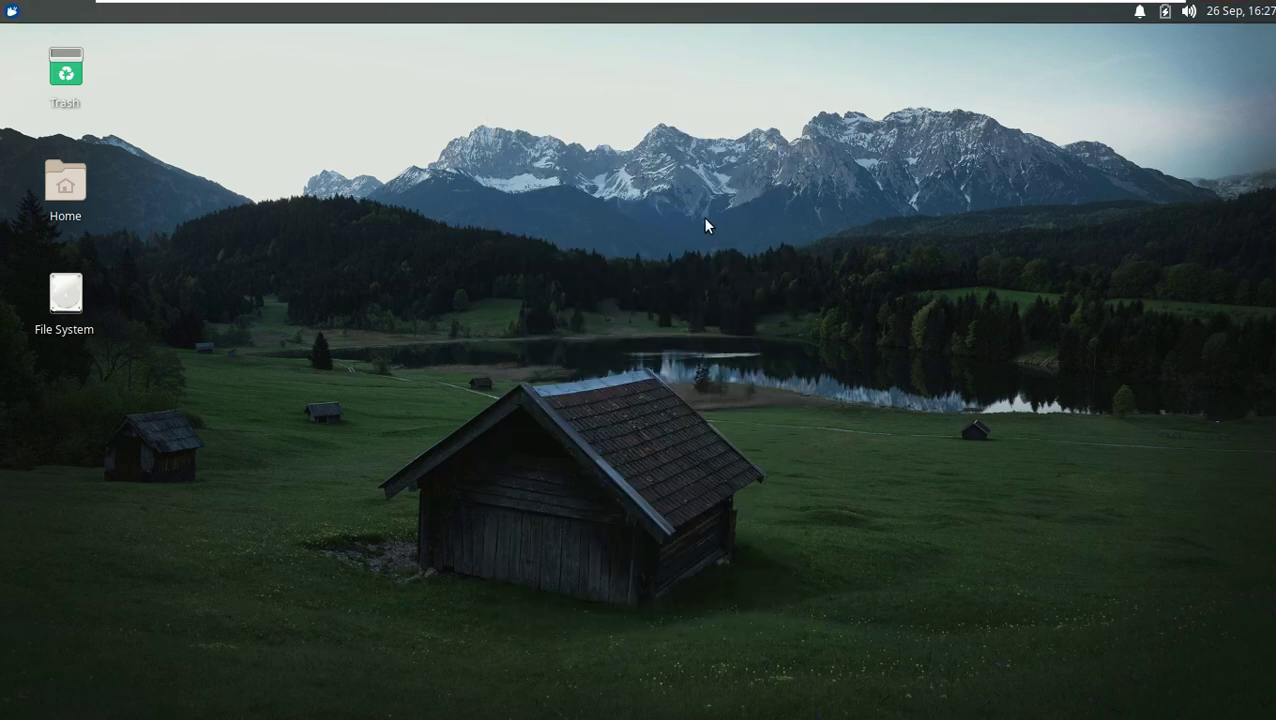
Step: Launch Firefox from Whisker Menu > Internet and close the privacy notice tab
{"action": "left_click", "coordinate": [11, 11]}
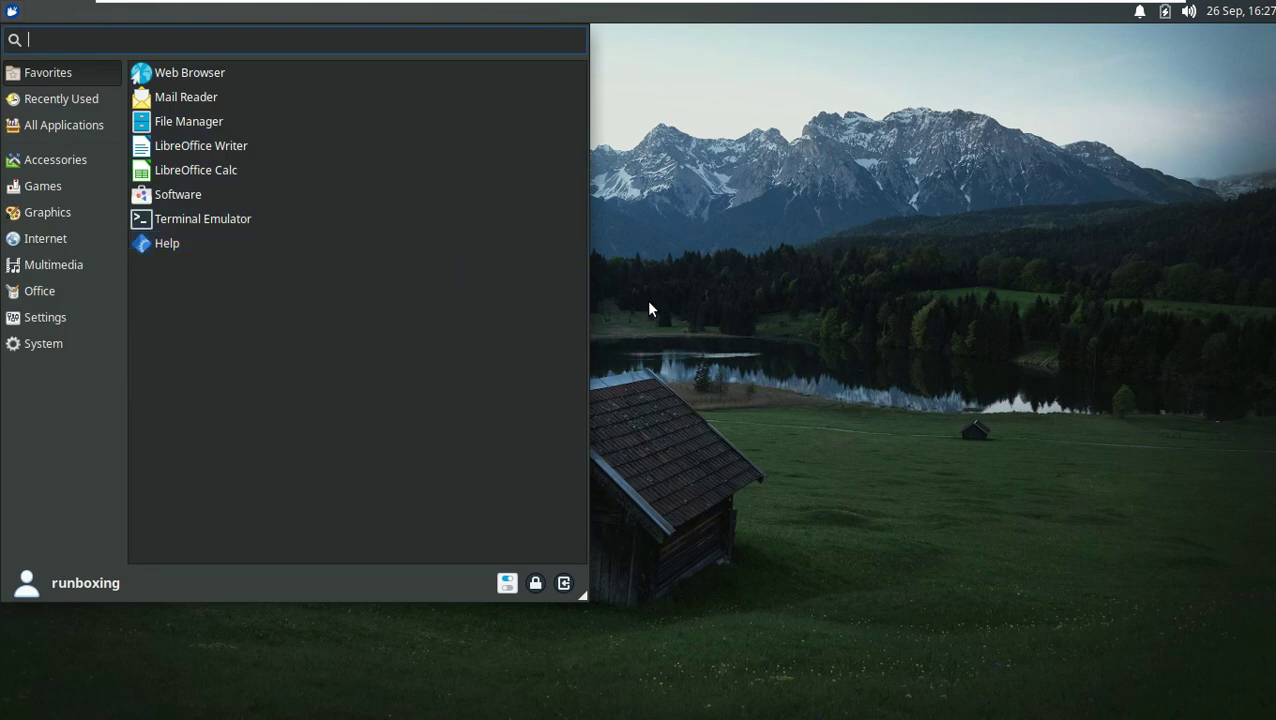
{"action": "left_click", "coordinate": [647, 299]}
{"action": "left_click", "coordinate": [11, 11]}
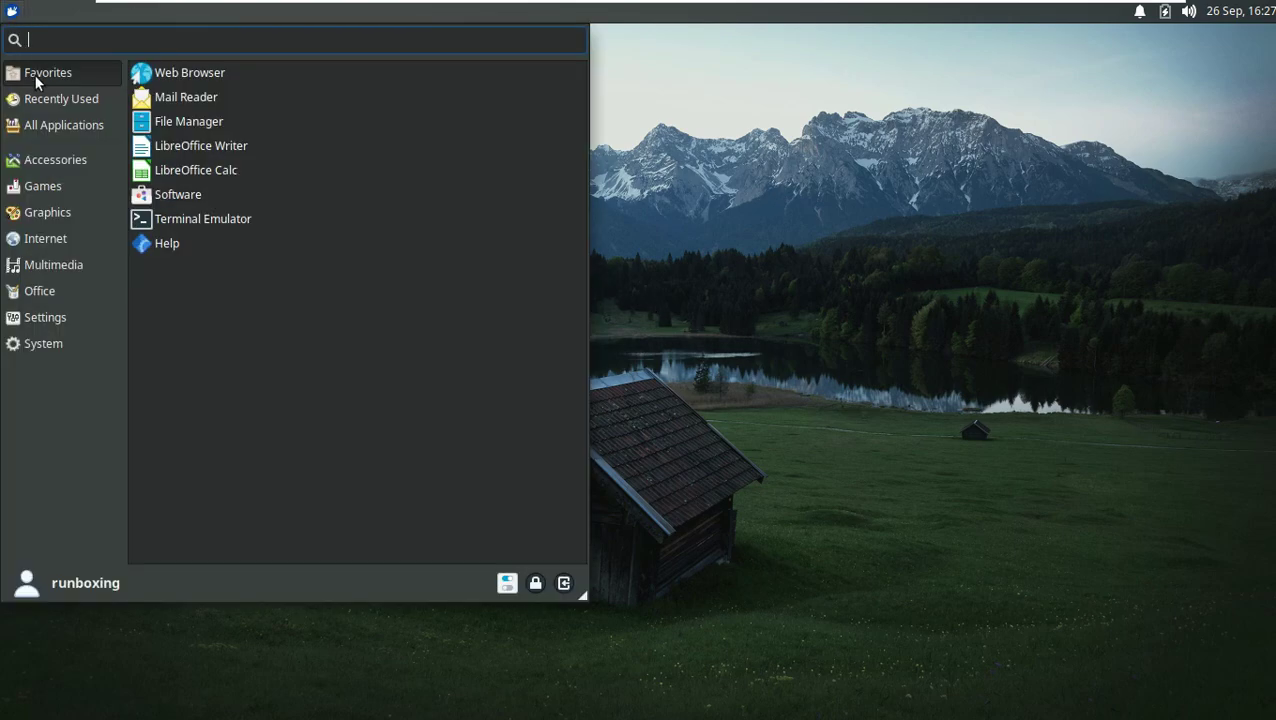
{"action": "left_click", "coordinate": [68, 236]}
{"action": "left_click", "coordinate": [288, 80]}
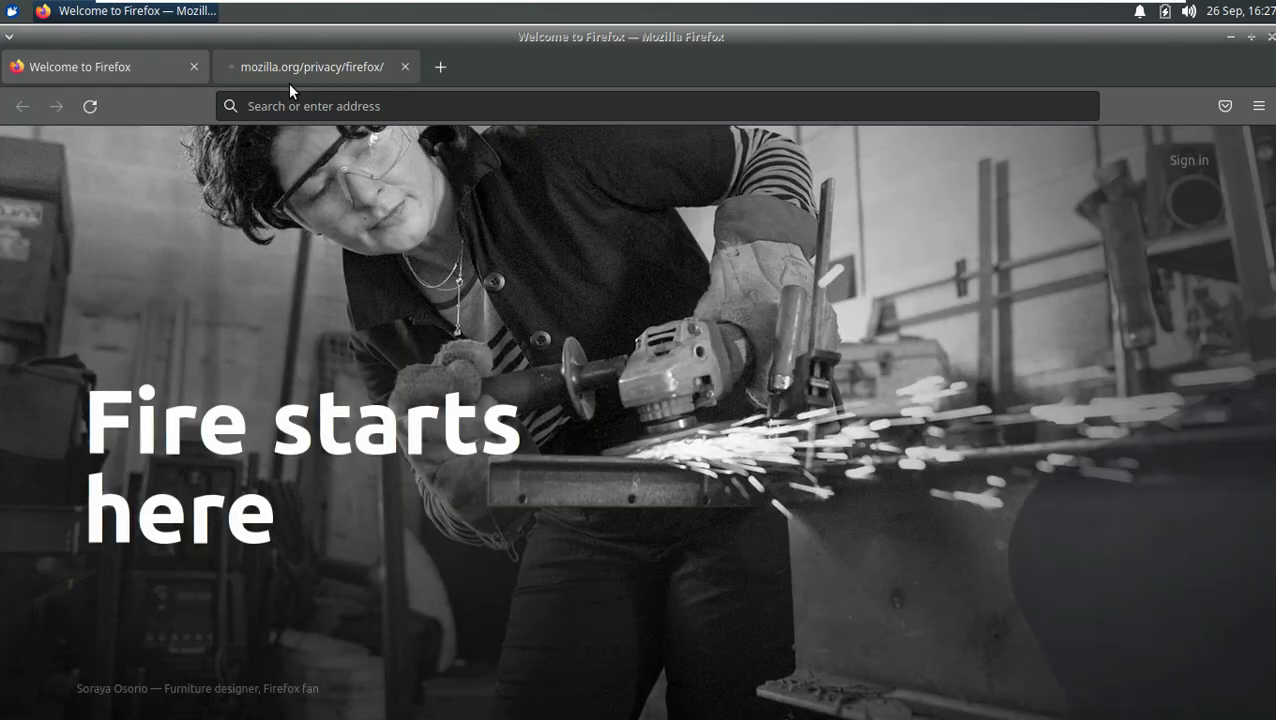
{"action": "left_click", "coordinate": [404, 67]}
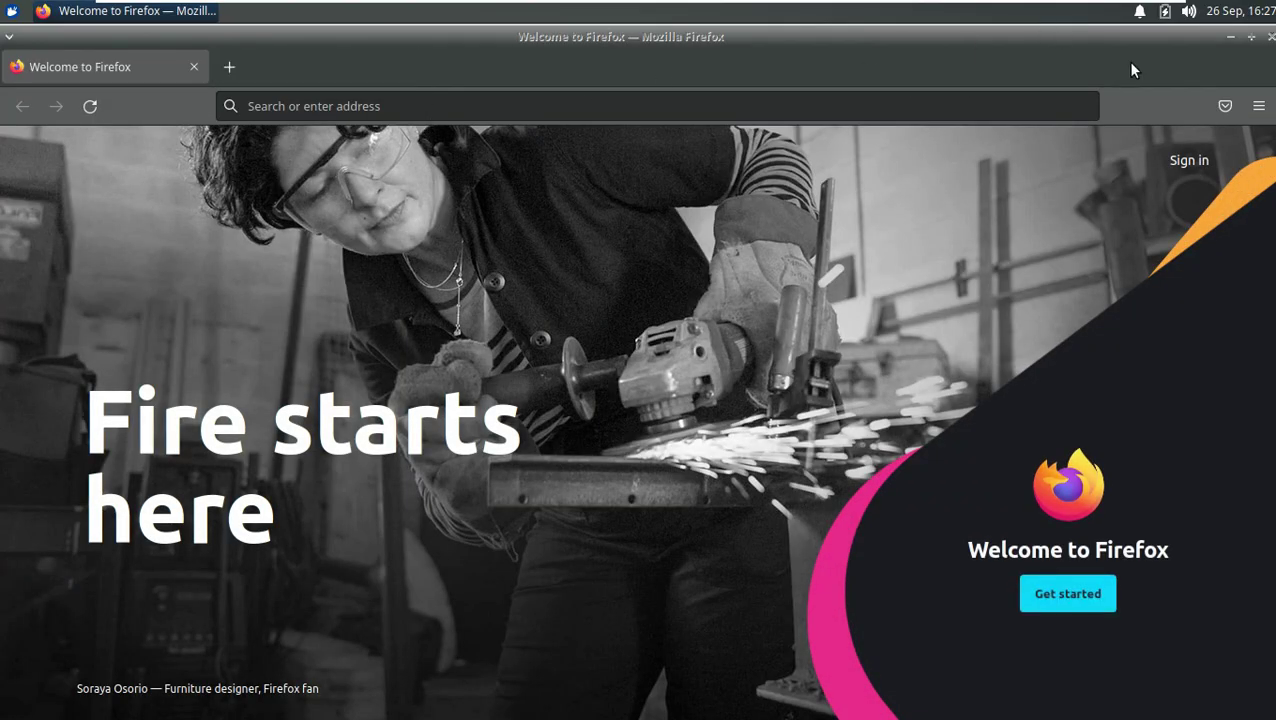
Step: Check Help > About Firefox shows version 92.0.1 (64-bit), then close it
{"action": "left_click", "coordinate": [1259, 106]}
{"action": "left_click", "coordinate": [1047, 647]}
{"action": "left_click", "coordinate": [1070, 340]}
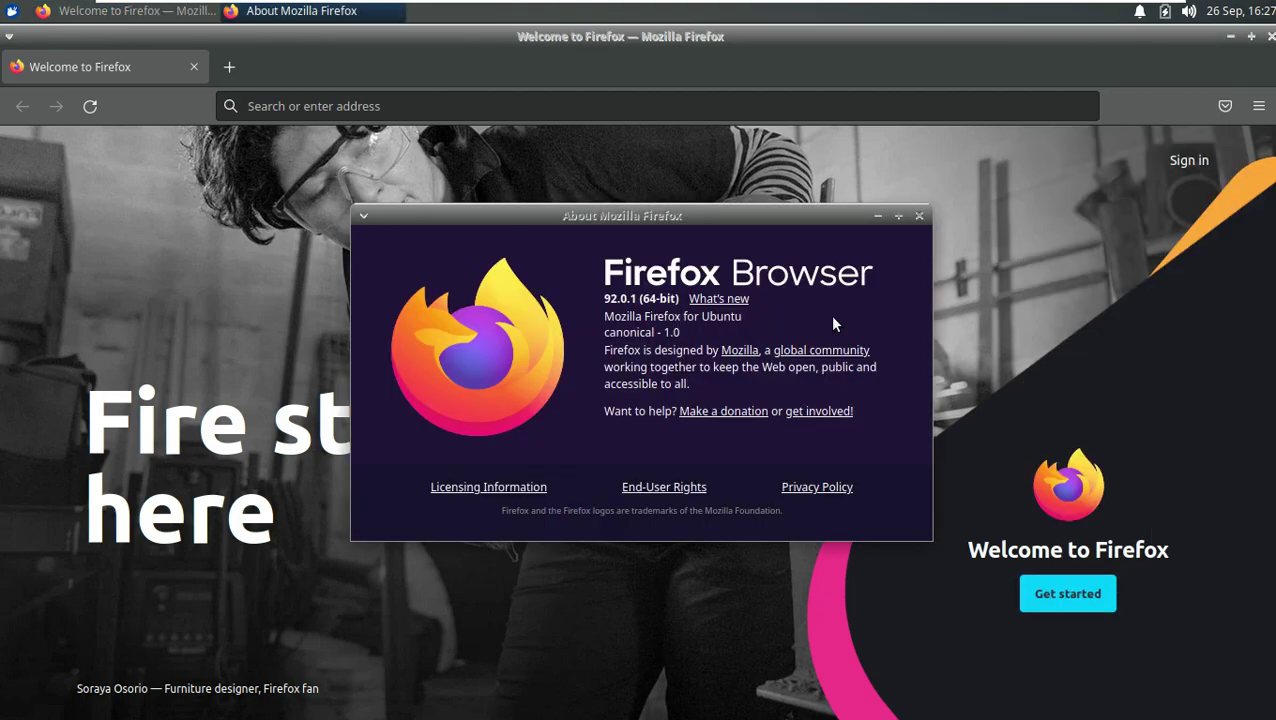
{"action": "left_click_drag", "start_coordinate": [604, 298], "coordinate": [684, 307]}
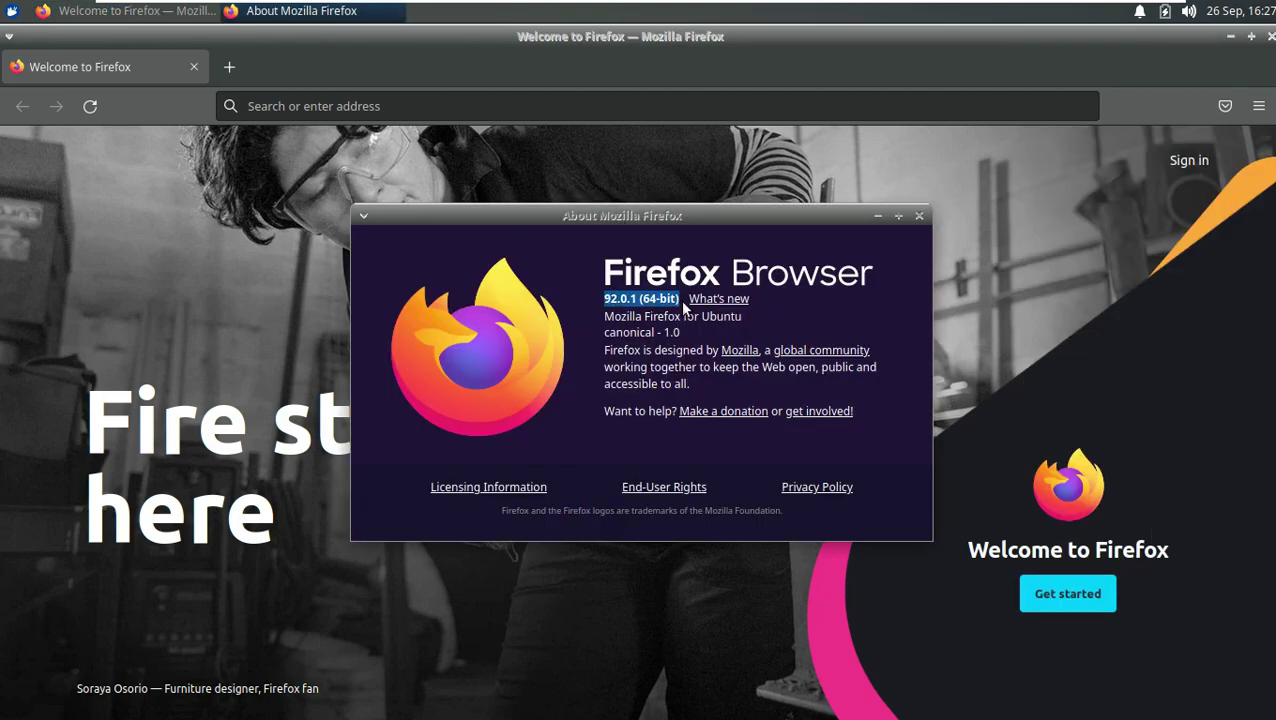
{"action": "left_click", "coordinate": [918, 216]}
Step: Search 'xubuntu' from the address bar, then rerun it via DuckDuckGo after Google's captcha
{"action": "left_click", "coordinate": [423, 110]}
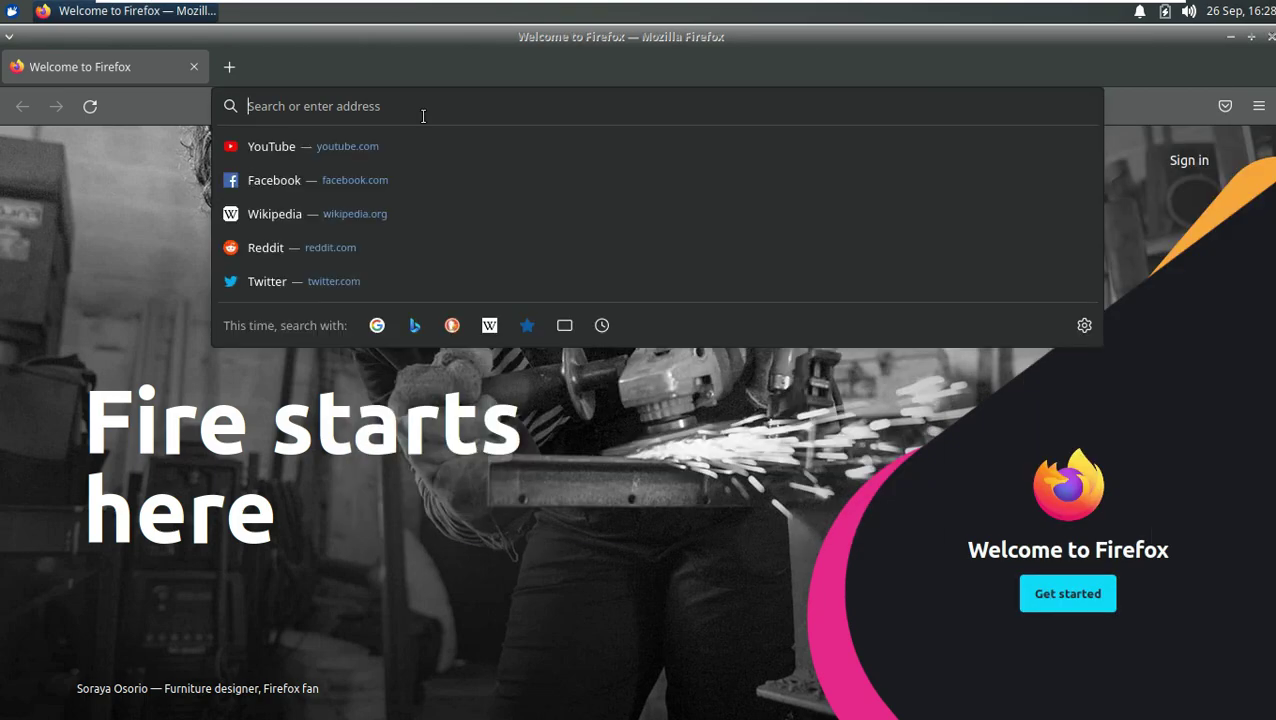
{"action": "type", "text": "xubuntu"}
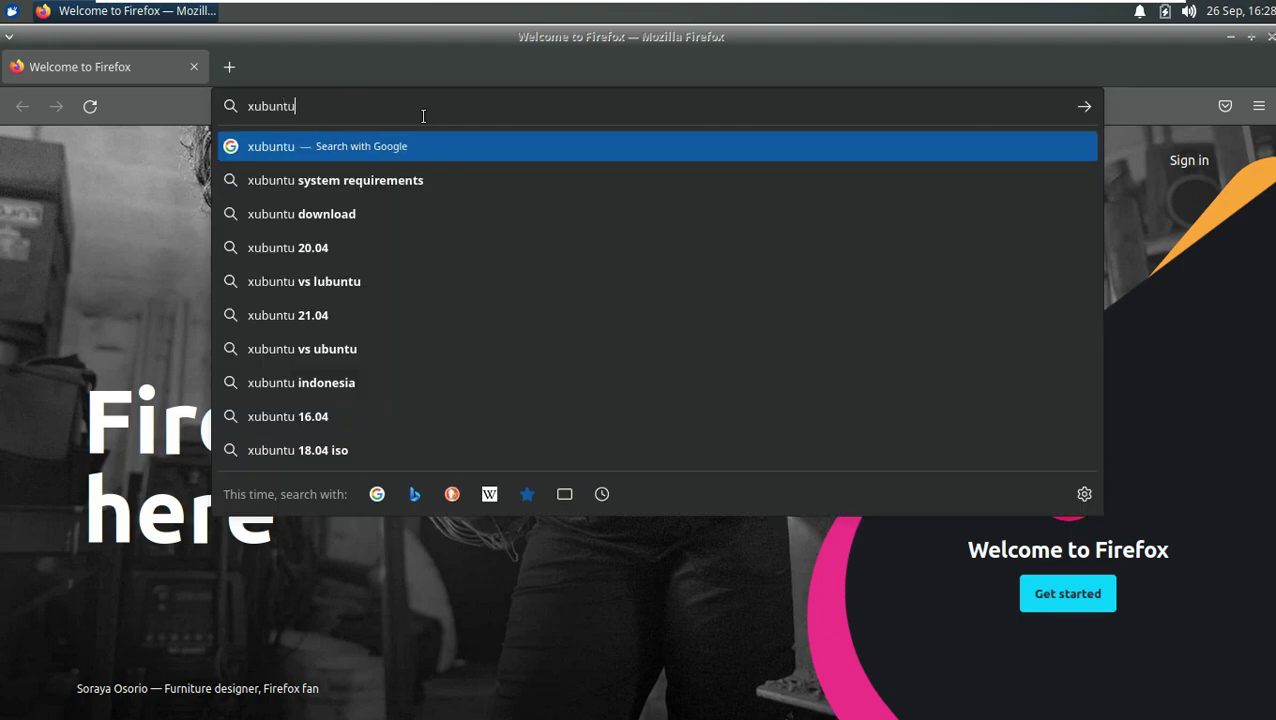
{"action": "key", "text": "Return"}
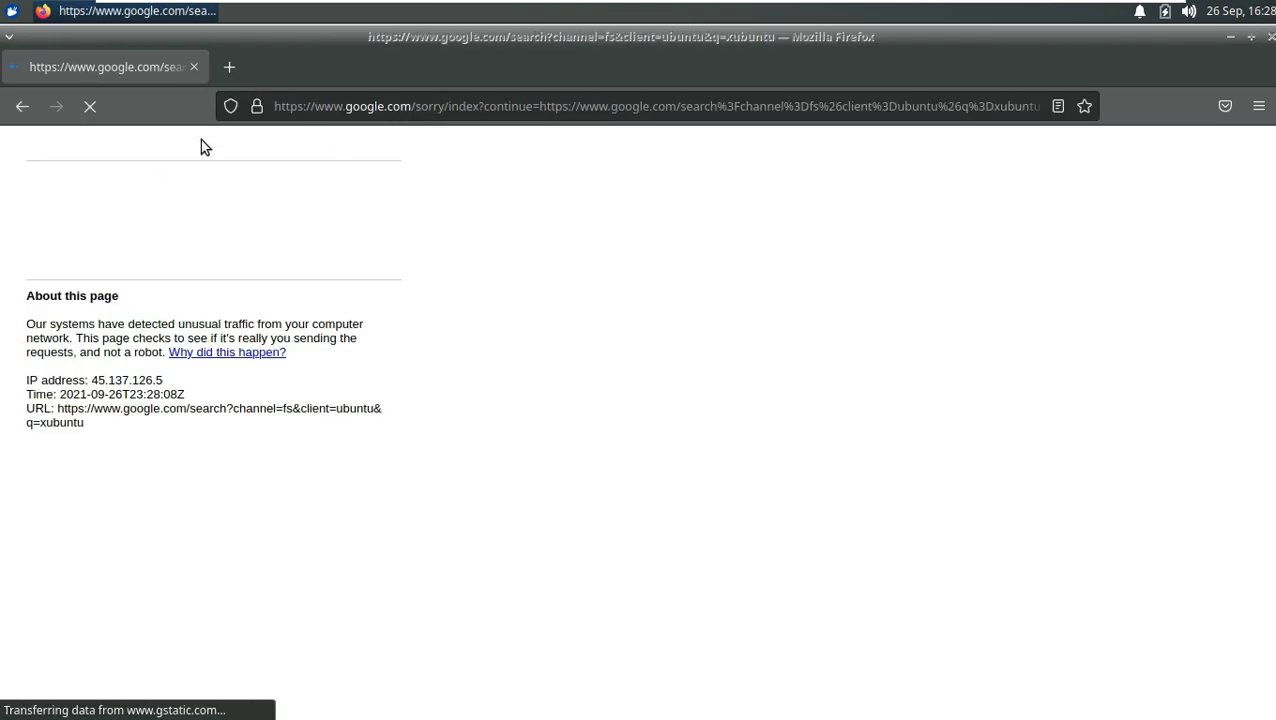
{"action": "left_click", "coordinate": [360, 104]}
{"action": "type", "text": "xubuntu"}
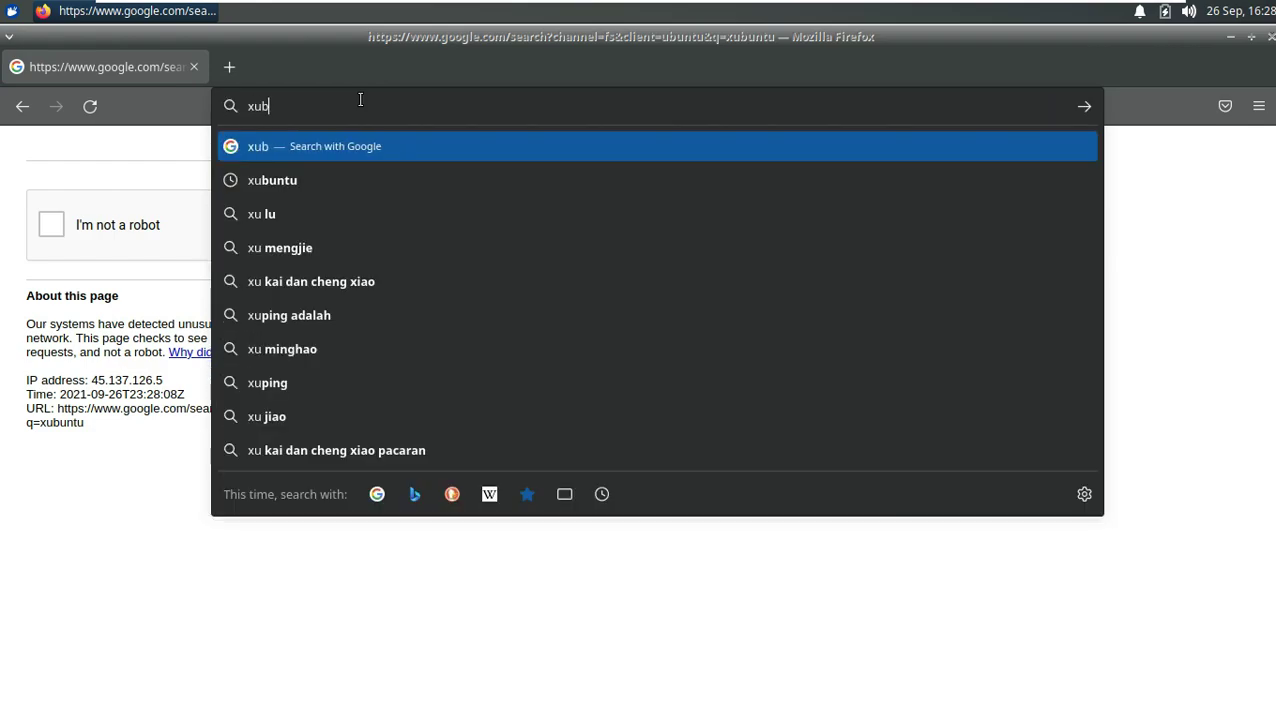
{"action": "left_click", "coordinate": [451, 494]}
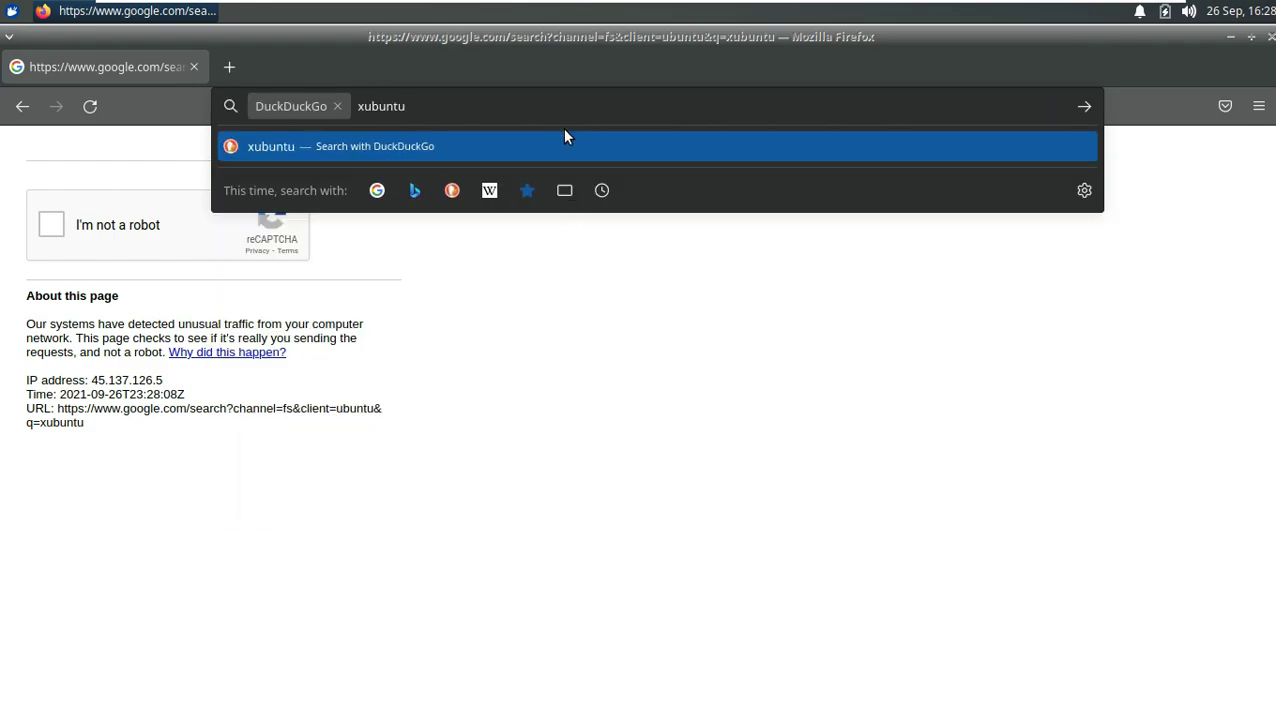
{"action": "key", "text": "Return"}
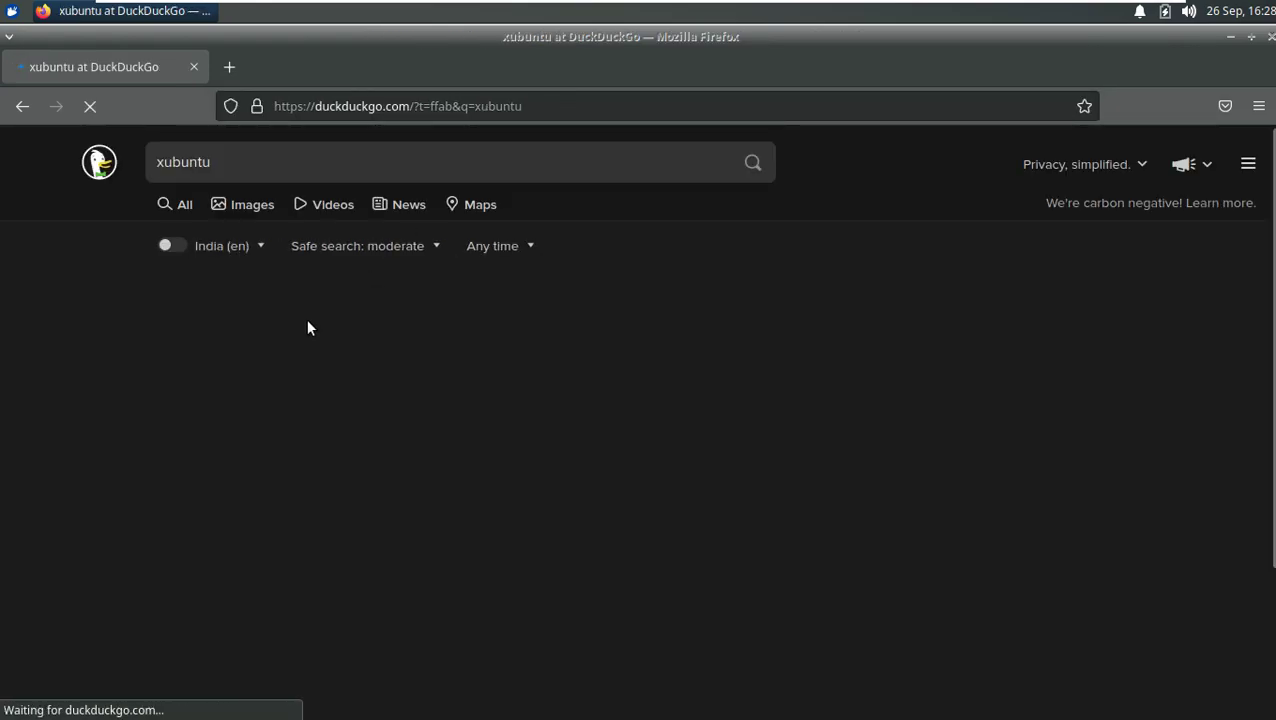
Step: Open xubuntu.org and look over its Get Xubuntu > Download page
{"action": "left_click", "coordinate": [215, 328]}
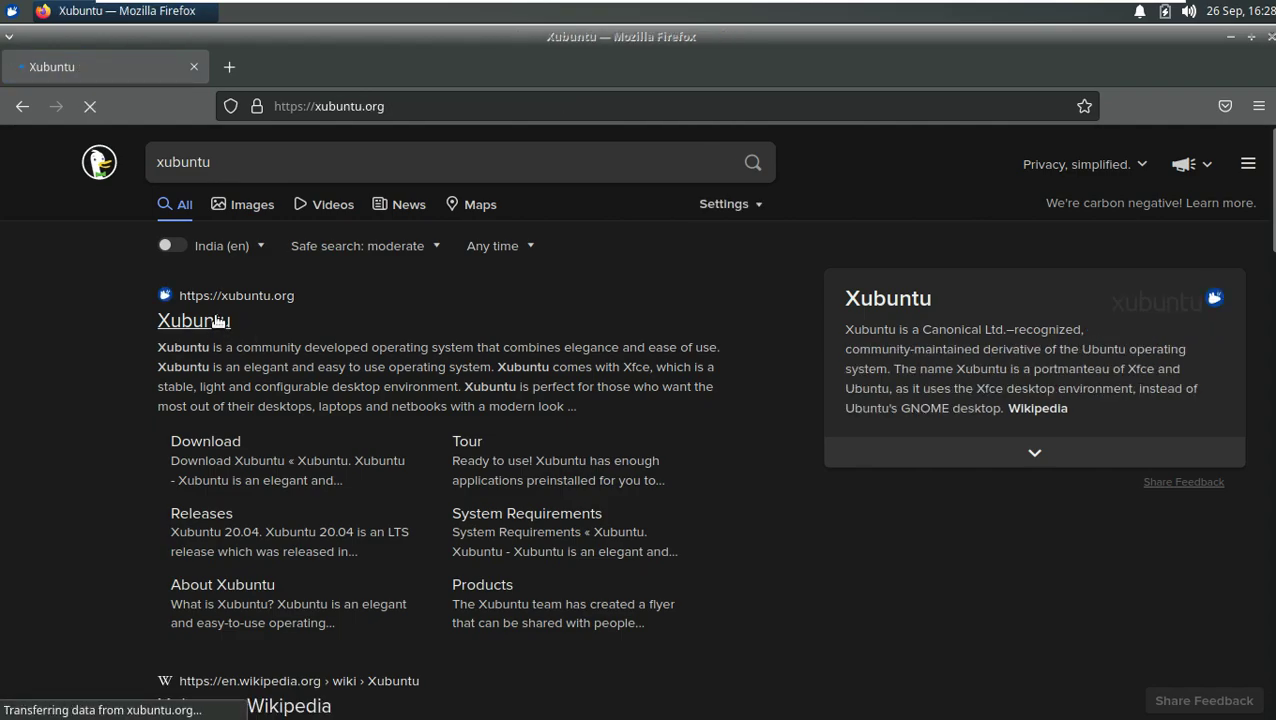
{"action": "scroll", "coordinate": [230, 285], "scroll_direction": "down", "scroll_amount": 7}
{"action": "scroll", "coordinate": [225, 360], "scroll_direction": "up", "scroll_amount": 3}
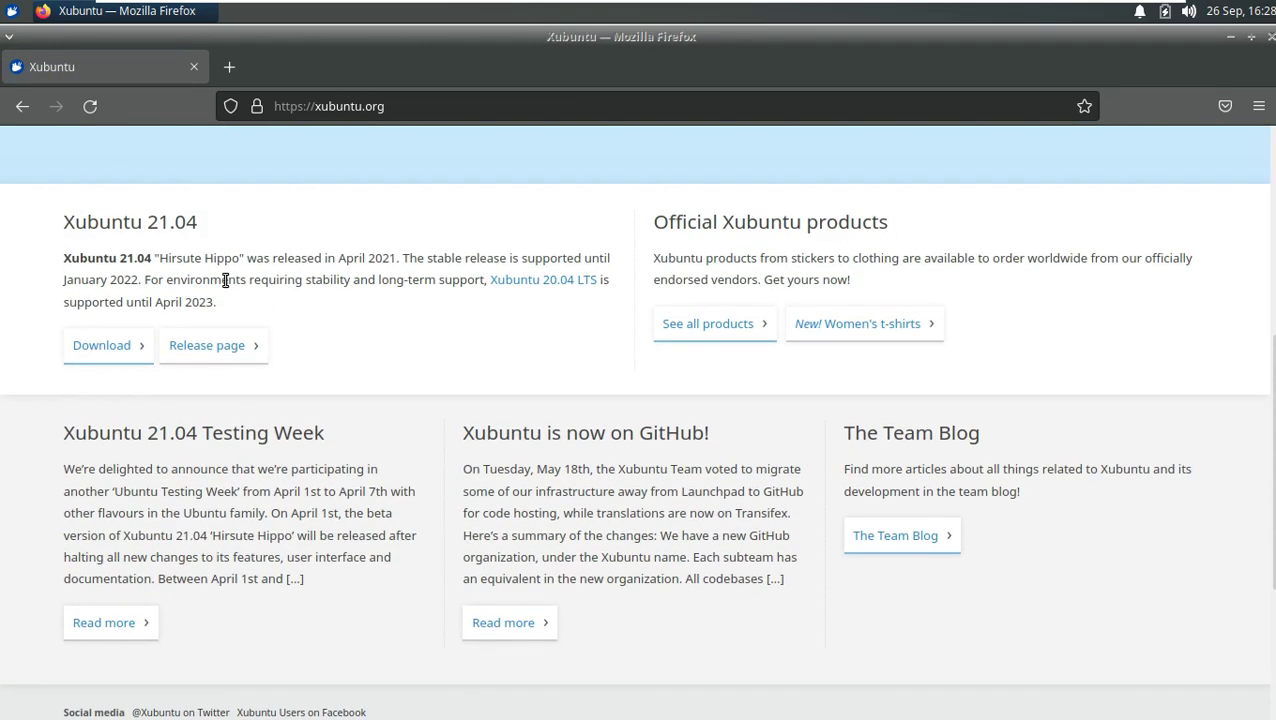
{"action": "scroll", "coordinate": [225, 280], "scroll_direction": "down", "scroll_amount": 3}
{"action": "scroll", "coordinate": [225, 281], "scroll_direction": "up", "scroll_amount": 10}
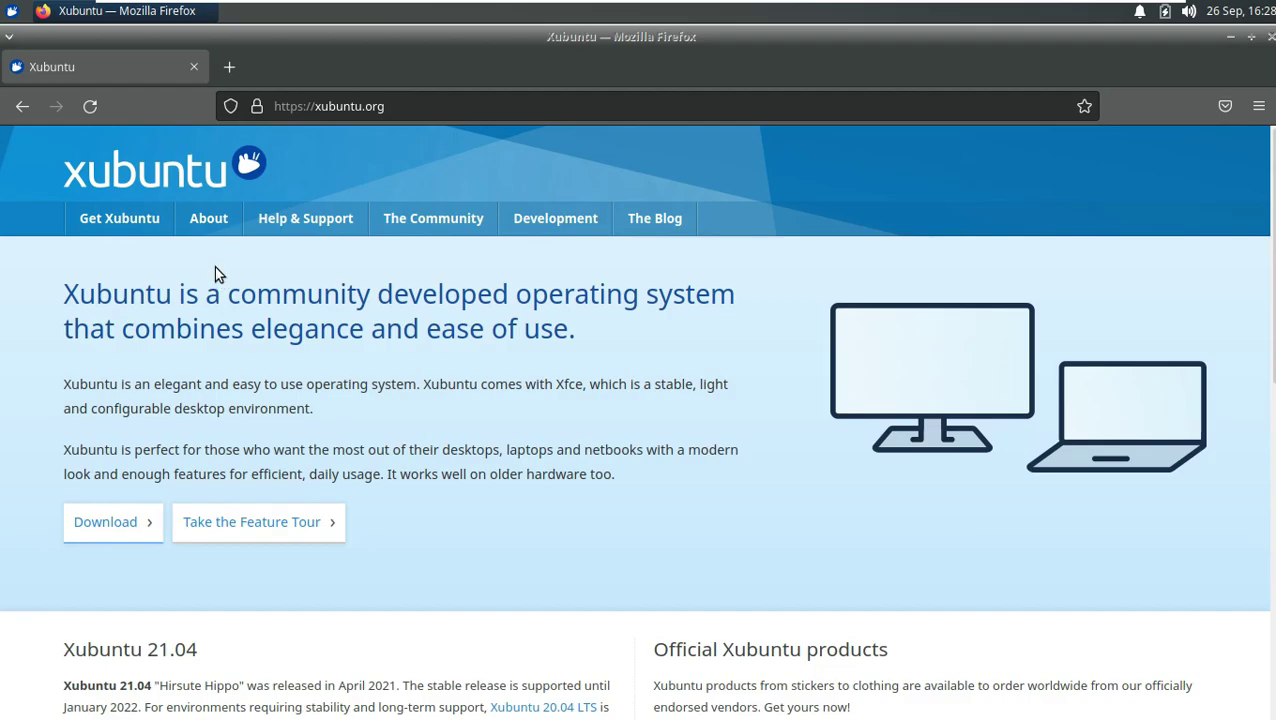
{"action": "mouse_move", "coordinate": [167, 222]}
{"action": "left_click", "coordinate": [165, 265]}
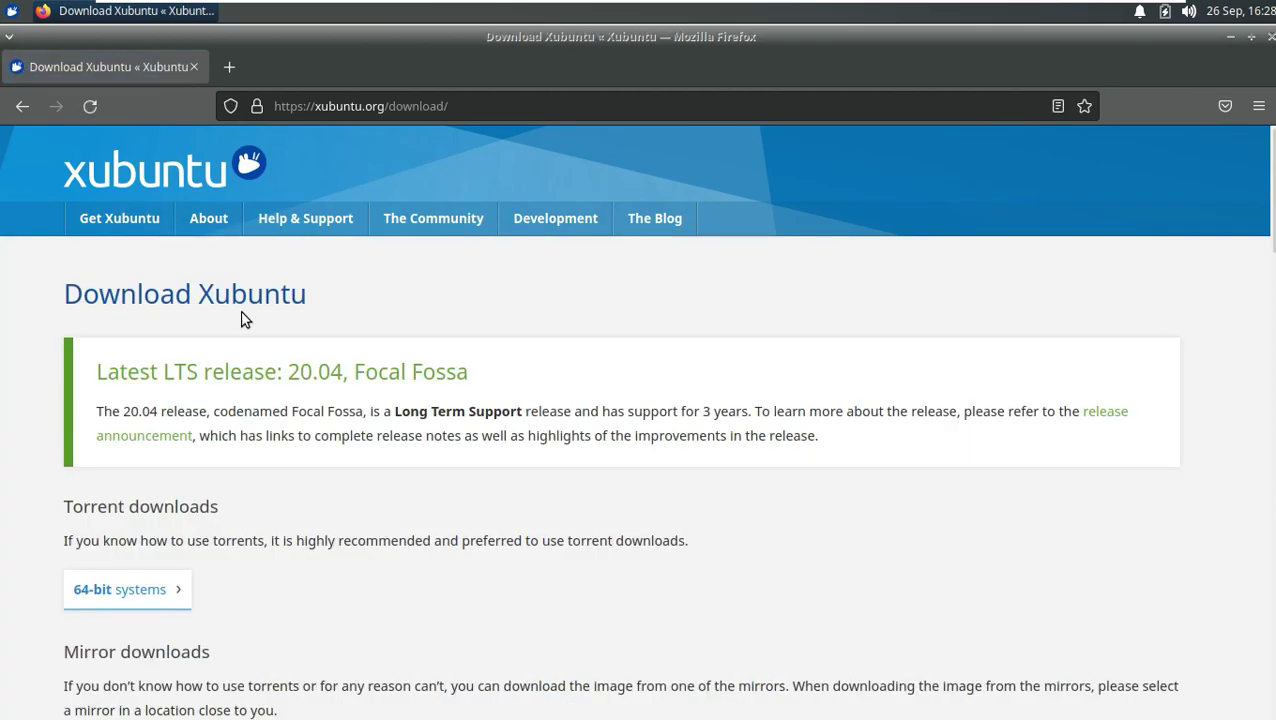
{"action": "scroll", "coordinate": [240, 318], "scroll_direction": "down", "scroll_amount": 20}
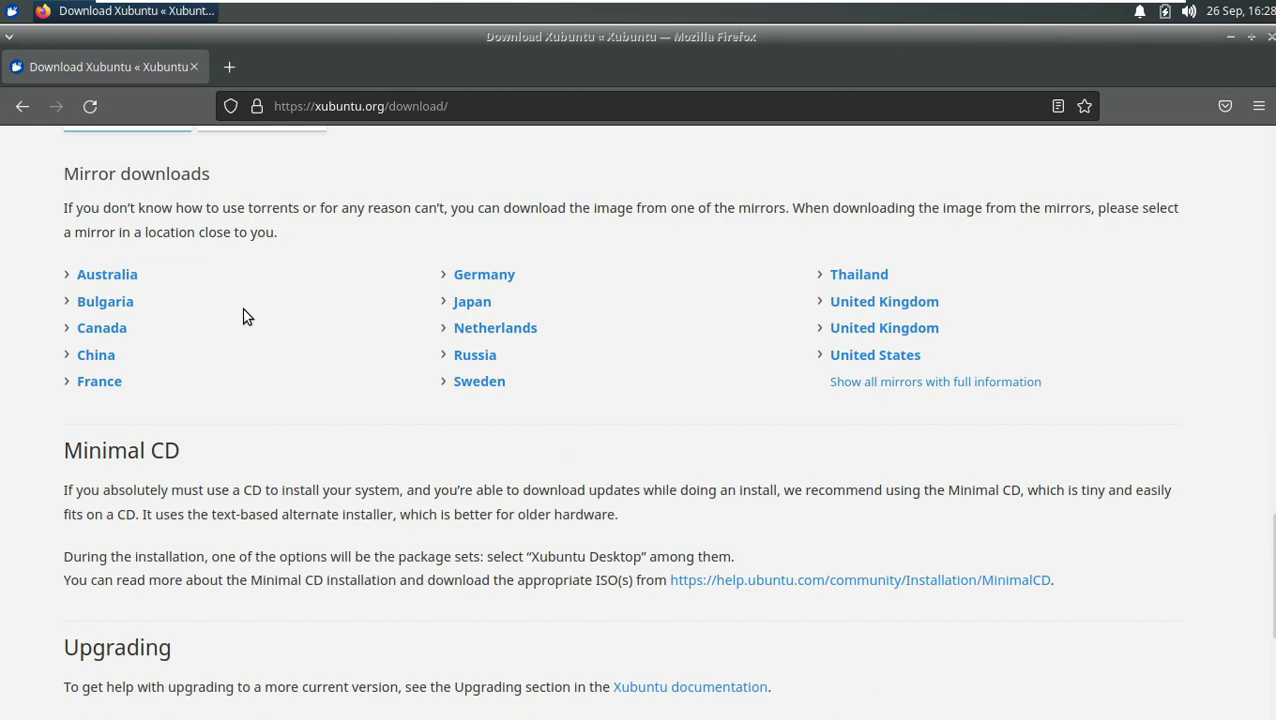
{"action": "scroll", "coordinate": [200, 280], "scroll_direction": "up", "scroll_amount": 3}
Step: Return to DuckDuckGo, search 'xubuntu 21.10 beta', and open the first result
{"action": "left_click", "coordinate": [35, 111]}
{"action": "left_click", "coordinate": [35, 111]}
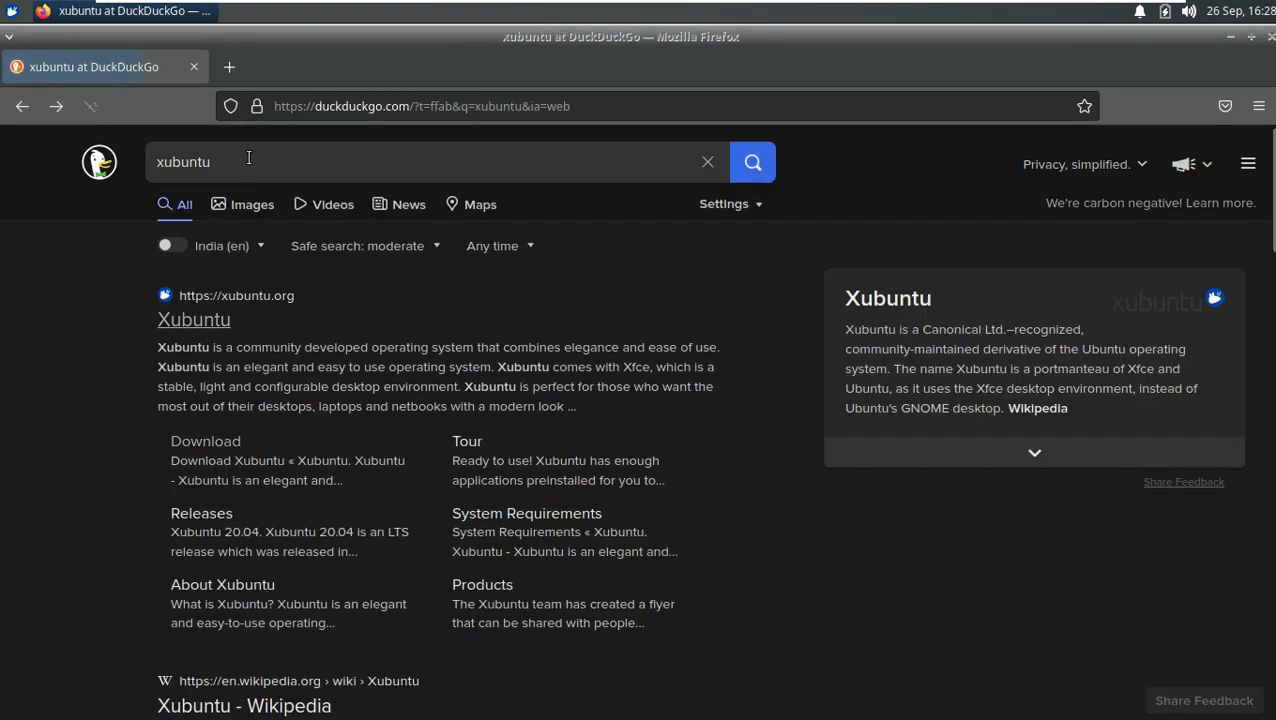
{"action": "left_click", "coordinate": [249, 157]}
{"action": "type", "text": "21.10"}
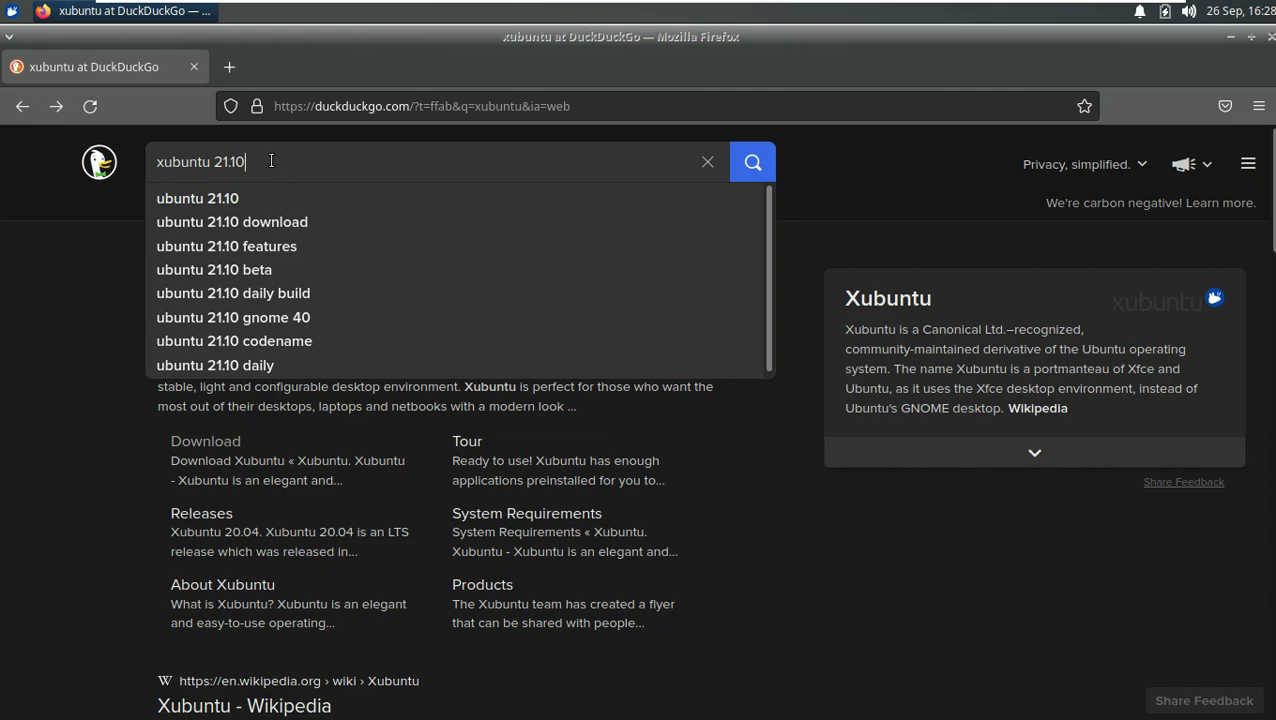
{"action": "type", "text": " beta"}
{"action": "key", "text": "Return"}
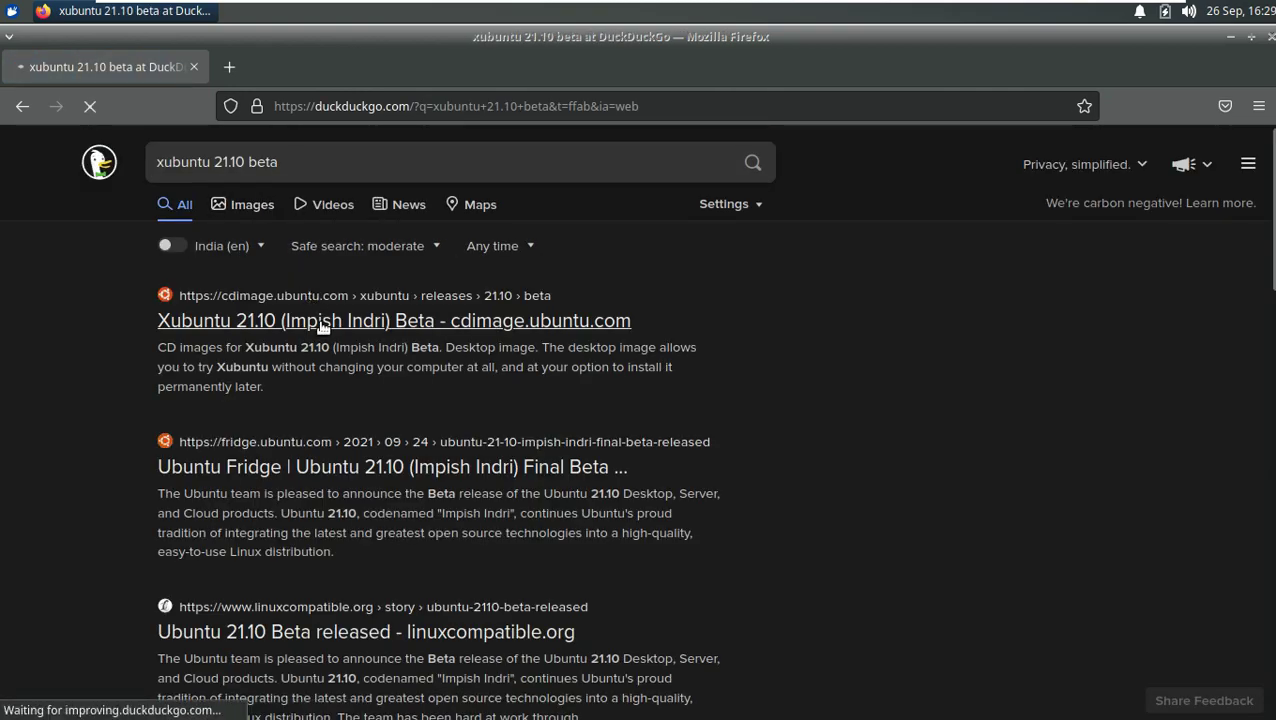
{"action": "left_click", "coordinate": [324, 318]}
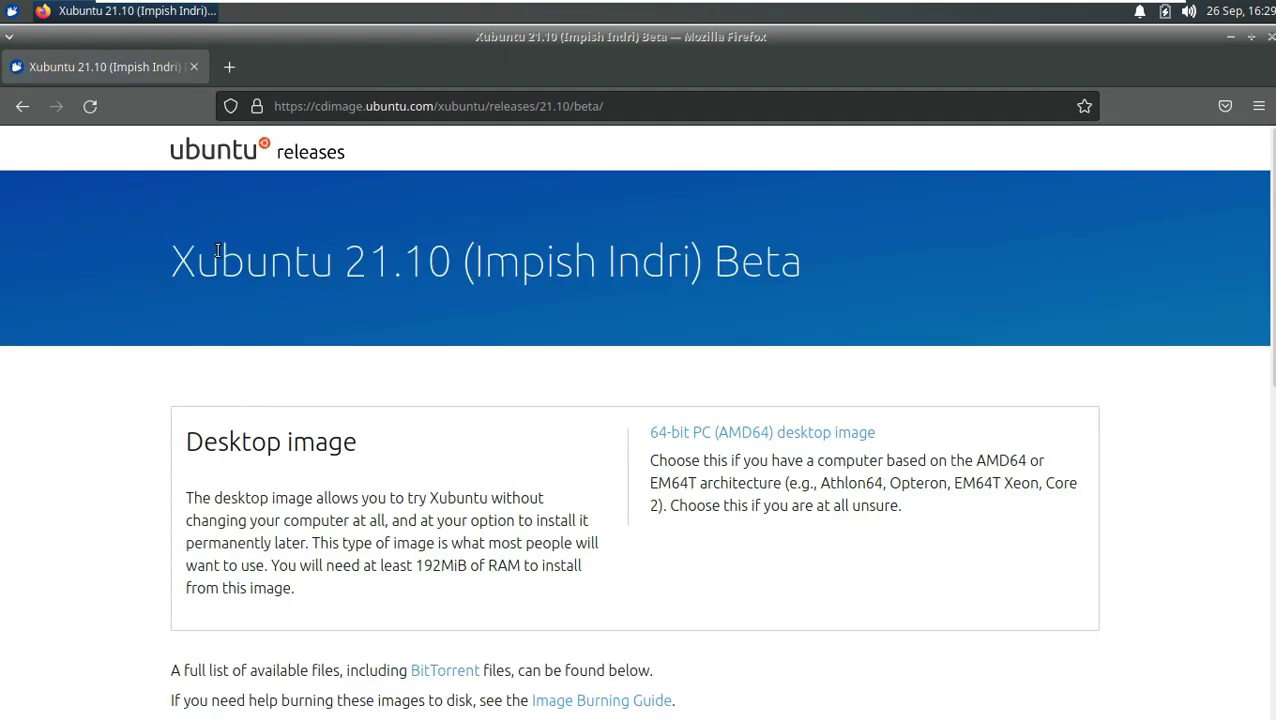
Step: Start saving xubuntu-21.10-beta-desktop-amd64.iso, then cancel the download
{"action": "left_click_drag", "start_coordinate": [179, 268], "coordinate": [797, 185]}
{"action": "scroll", "coordinate": [683, 319], "scroll_direction": "down", "scroll_amount": 4}
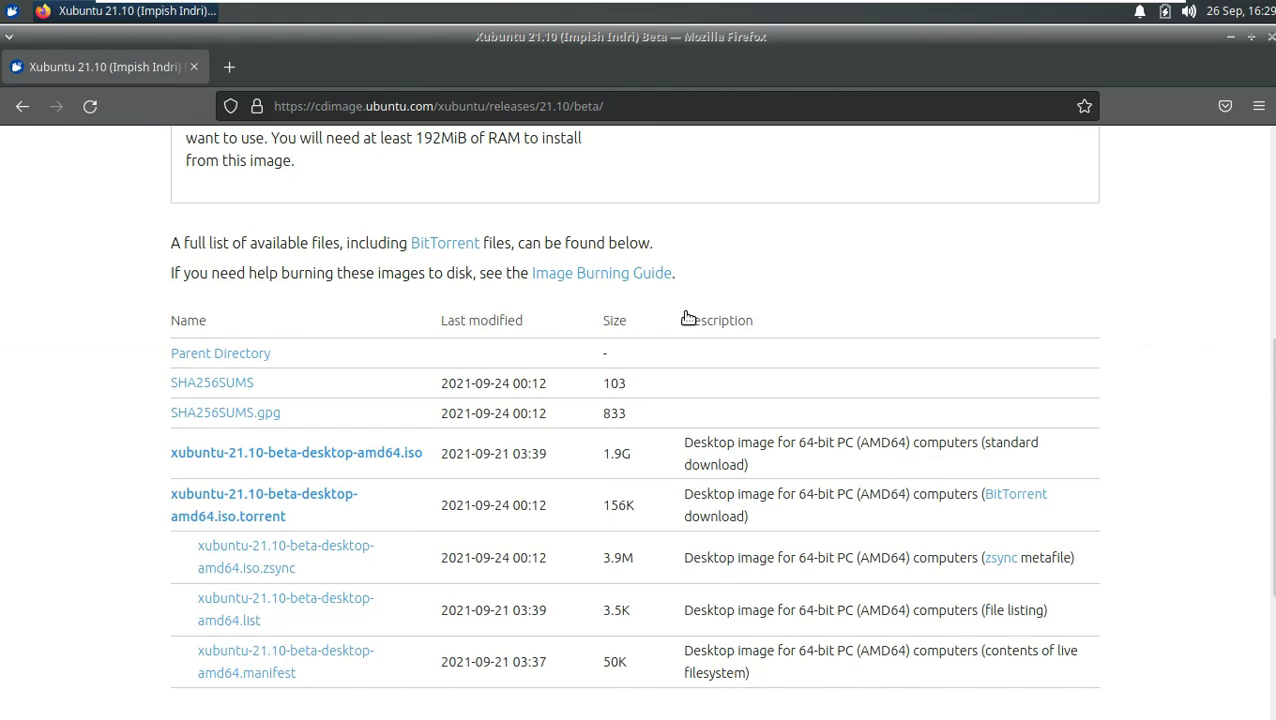
{"action": "scroll", "coordinate": [379, 447], "scroll_direction": "down", "scroll_amount": 1}
{"action": "scroll", "coordinate": [379, 433], "scroll_direction": "up", "scroll_amount": 1}
{"action": "left_click", "coordinate": [382, 450]}
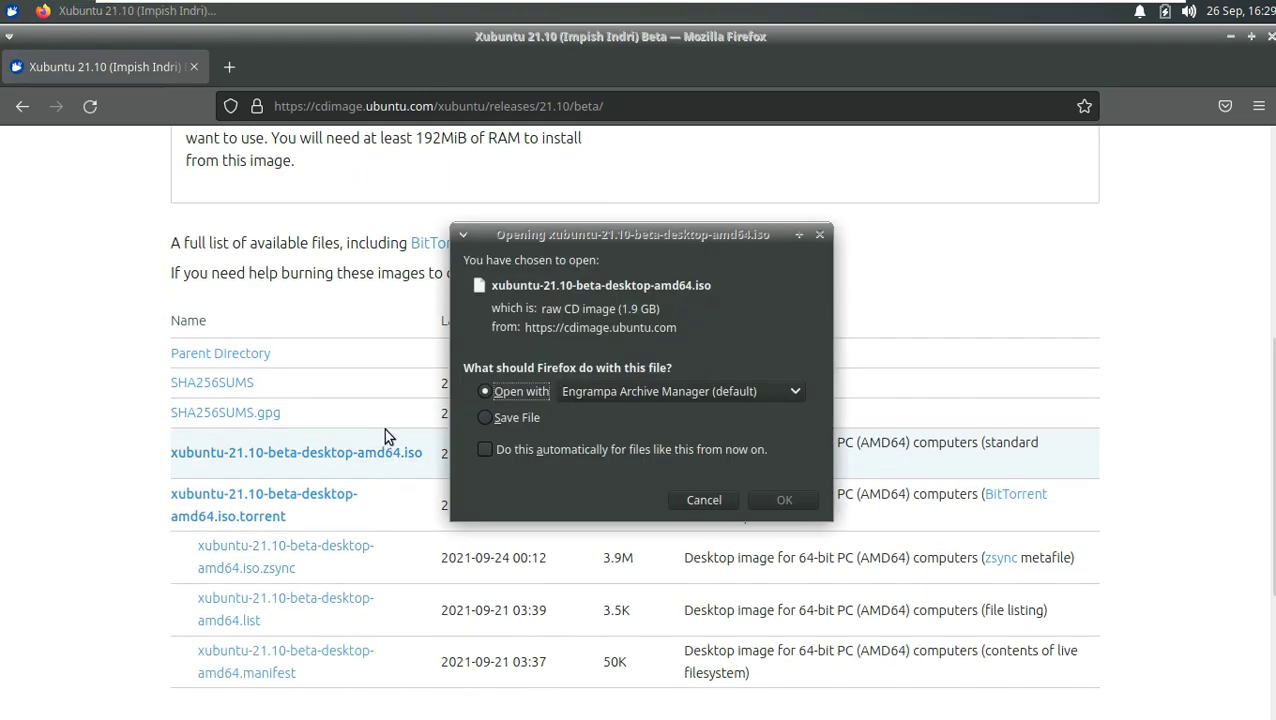
{"action": "left_click", "coordinate": [516, 417]}
{"action": "left_click", "coordinate": [768, 499]}
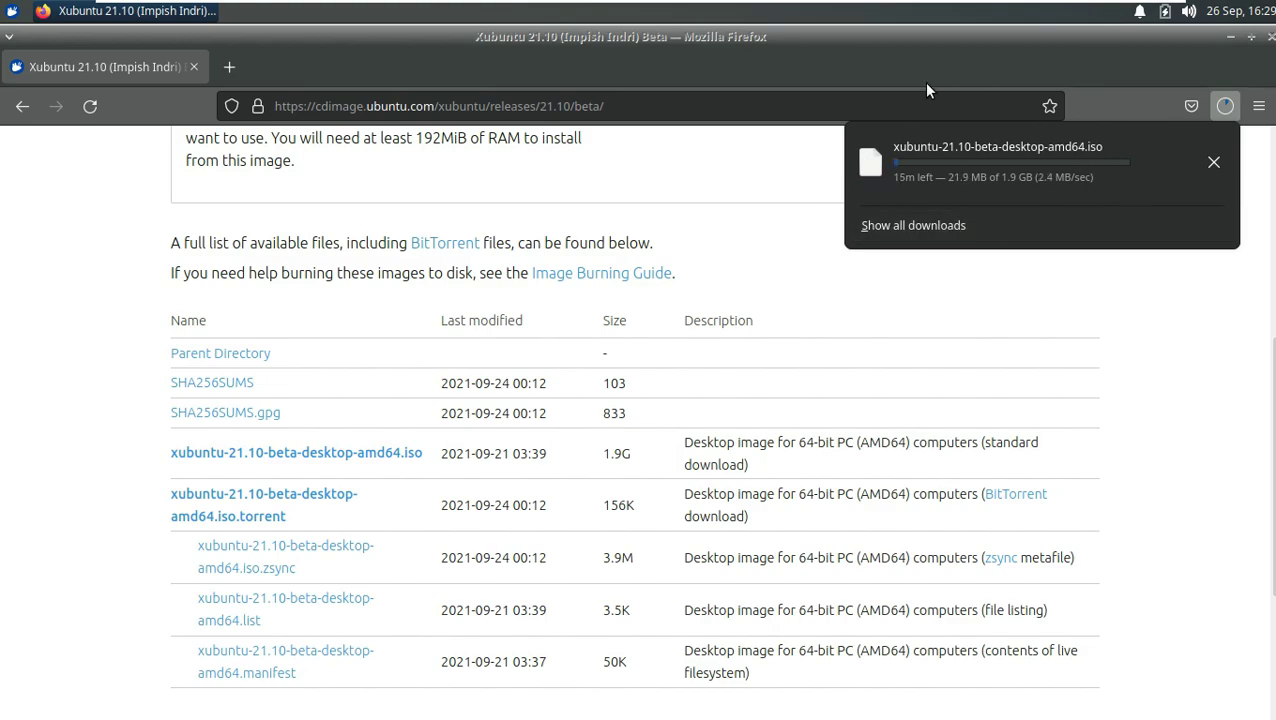
{"action": "left_click", "coordinate": [1213, 161]}
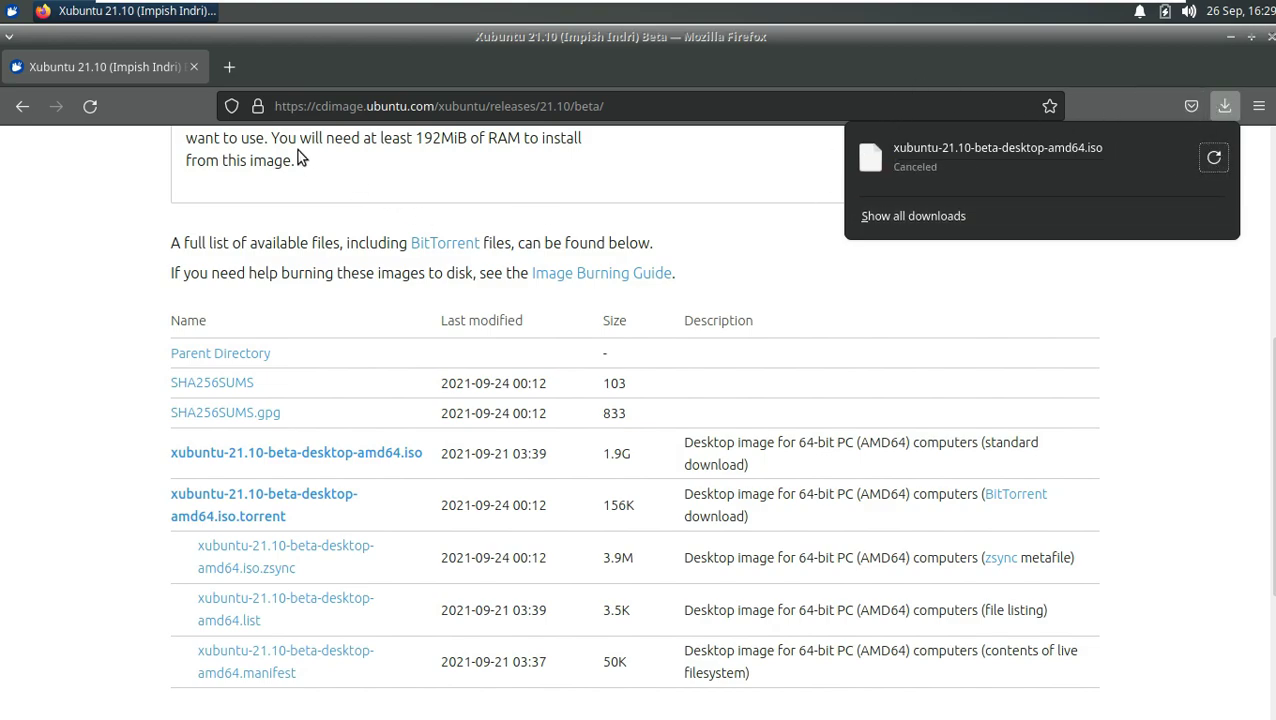
{"action": "left_click", "coordinate": [298, 103]}
Step: Load youtube.com/9to5linux and show the channel's uploaded videos
{"action": "type", "text": "youtube"}
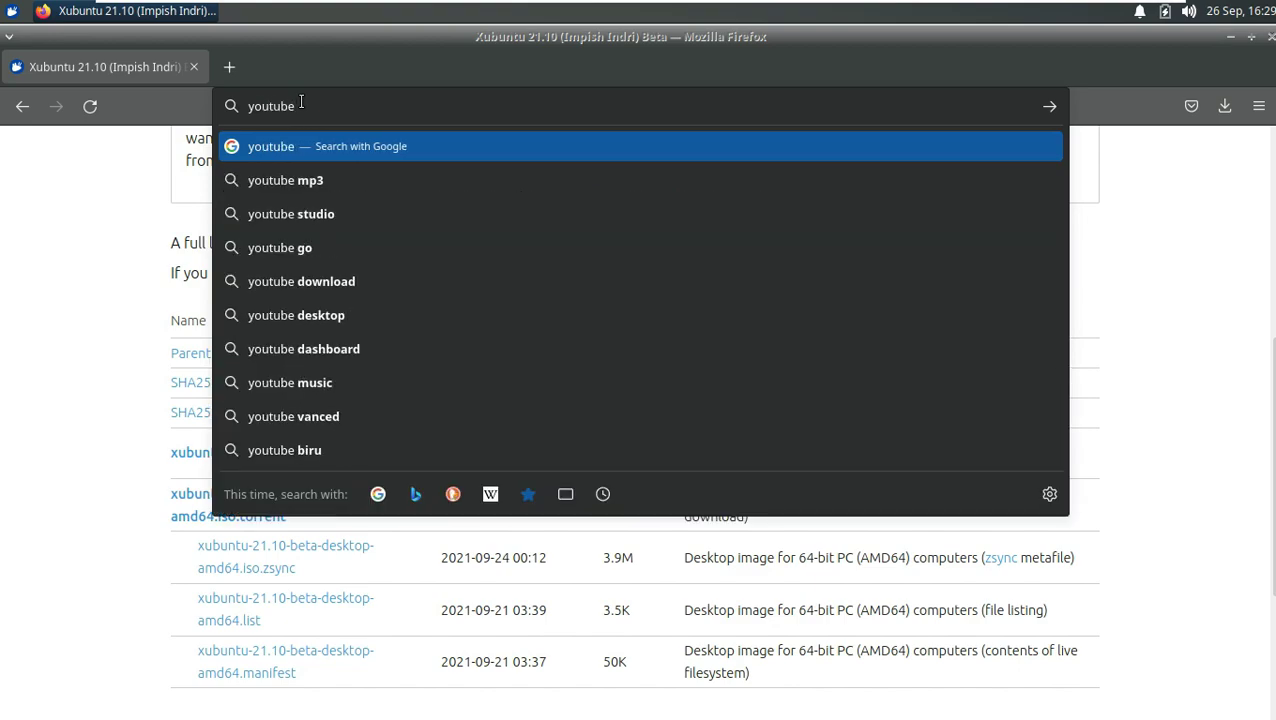
{"action": "type", "text": ".com/9to5linux"}
{"action": "key", "text": "Return"}
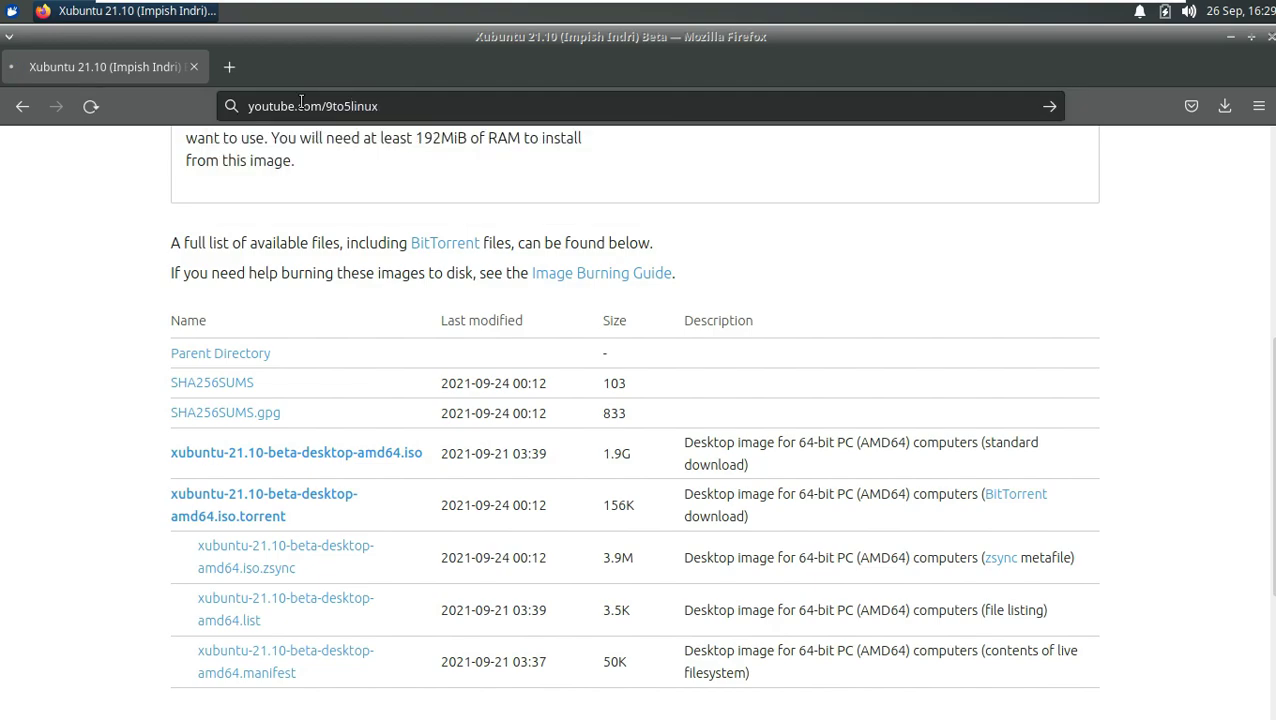
{"action": "left_click", "coordinate": [481, 108]}
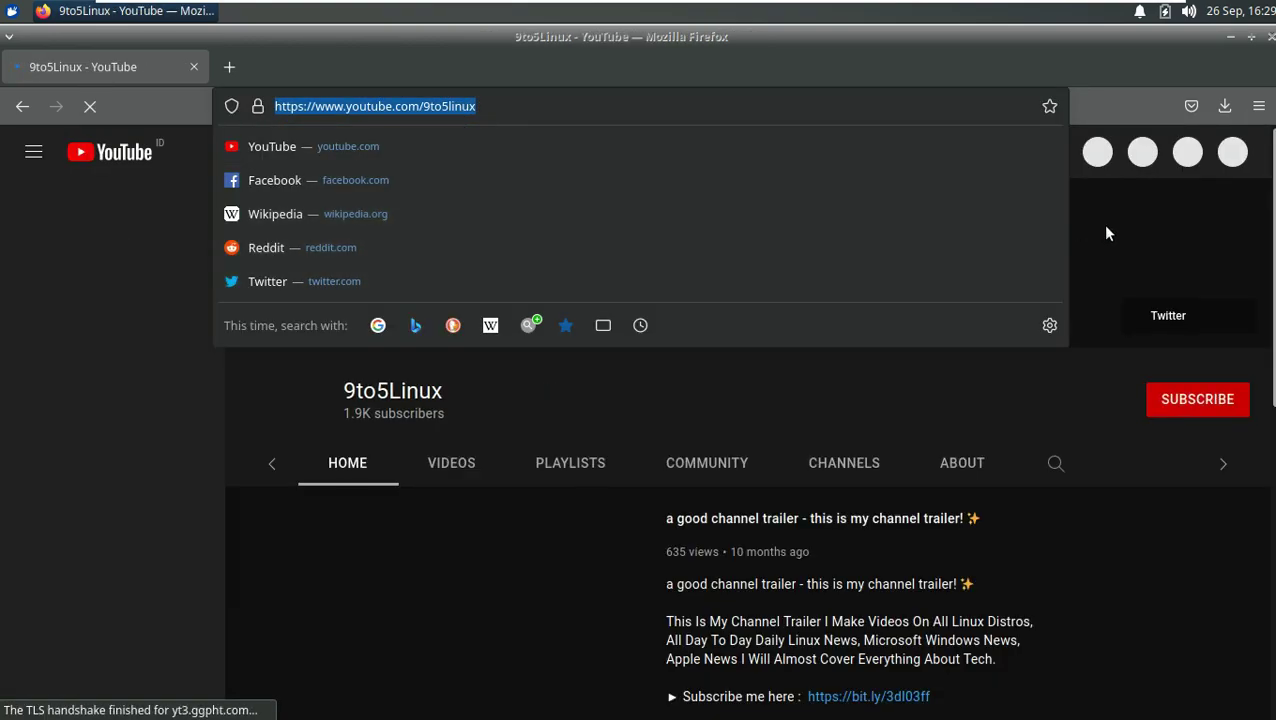
{"action": "left_click", "coordinate": [1102, 224]}
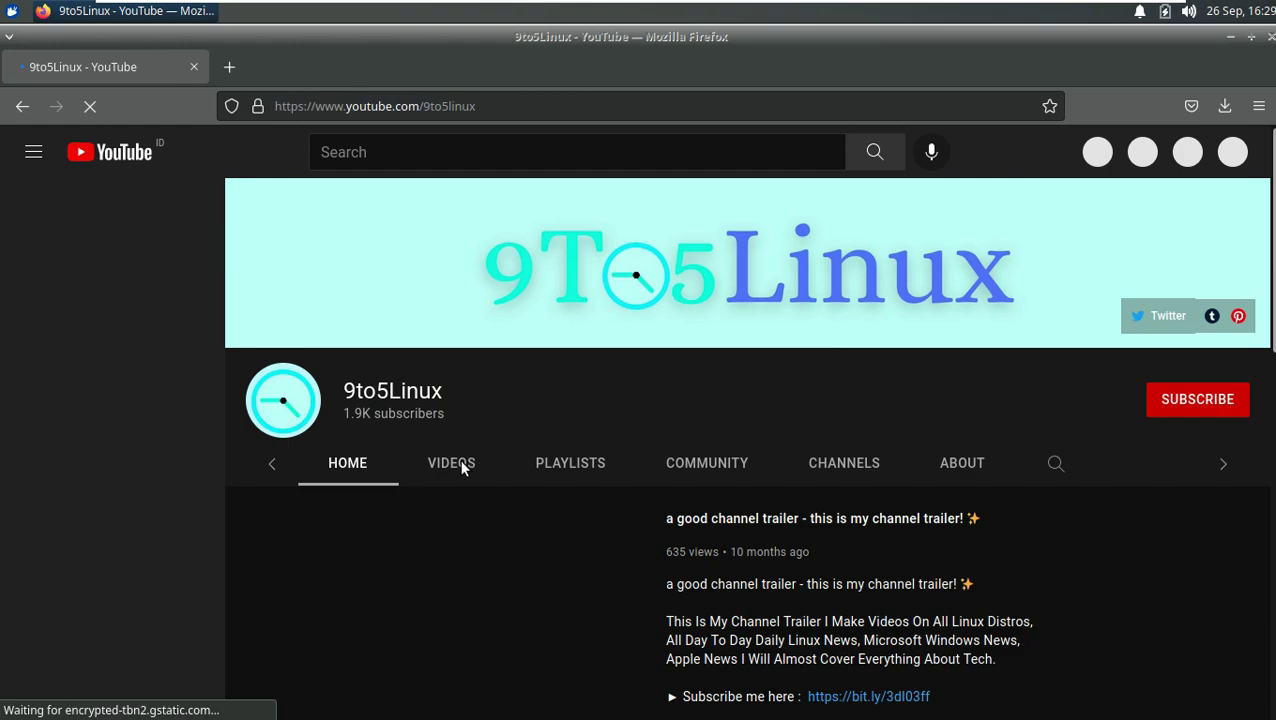
{"action": "left_click", "coordinate": [455, 465]}
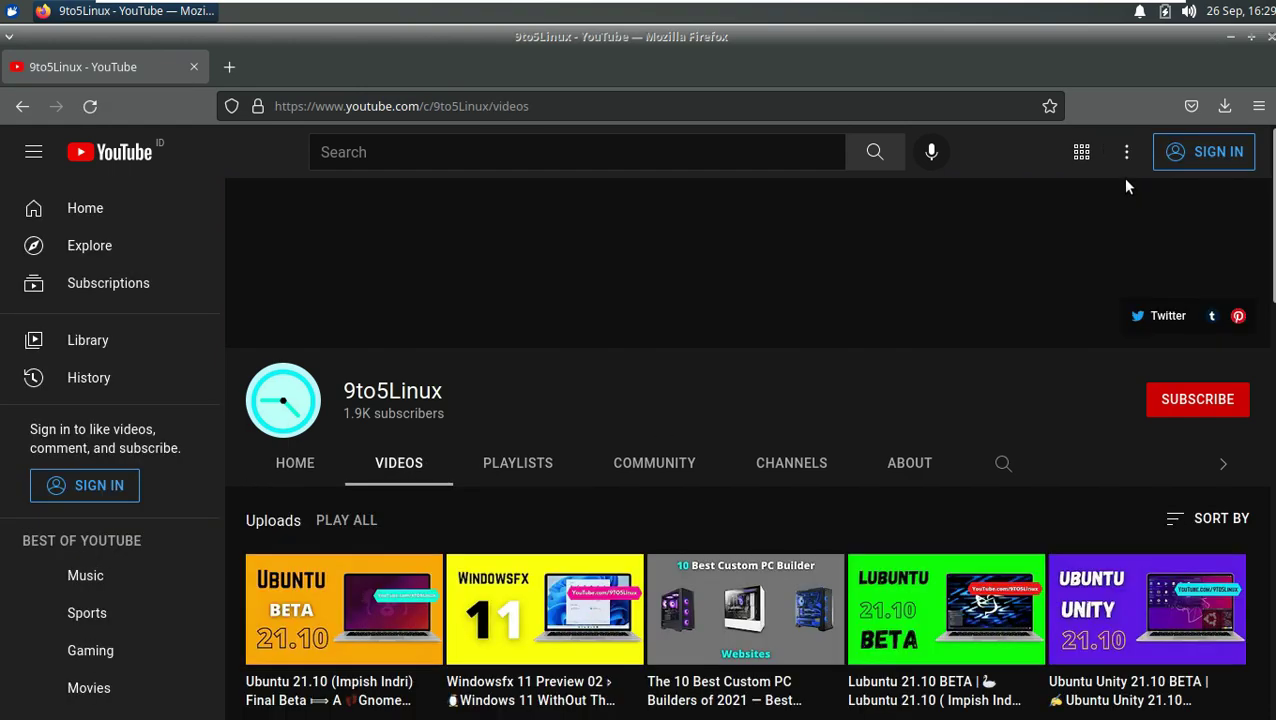
Step: Set YouTube's location to Australia and its appearance to the light theme
{"action": "left_click", "coordinate": [1126, 152]}
{"action": "left_click", "coordinate": [1012, 275]}
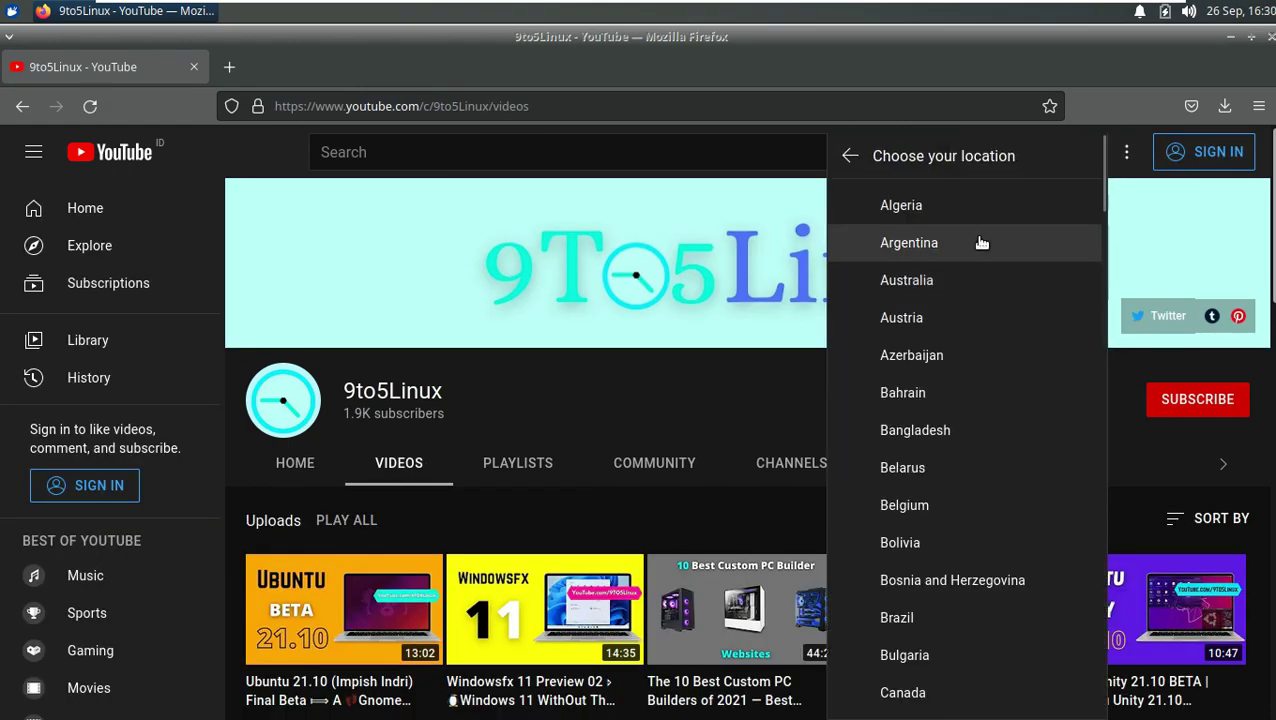
{"action": "left_click", "coordinate": [978, 280]}
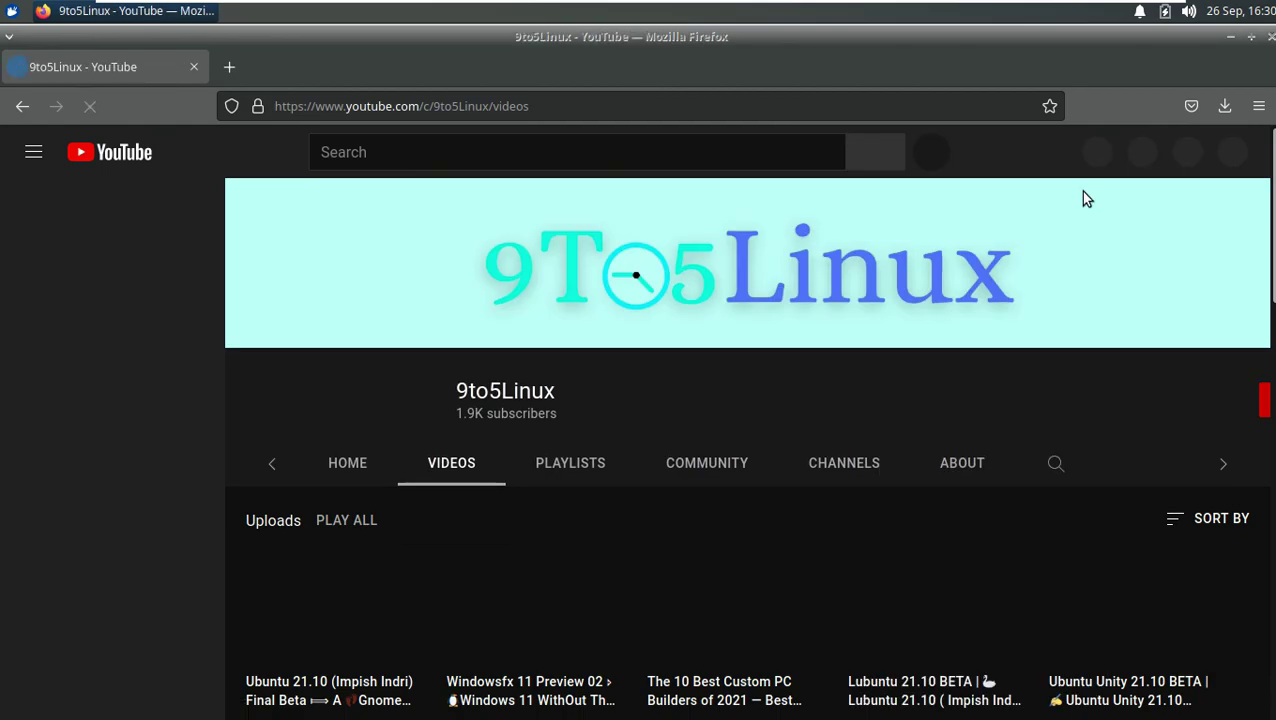
{"action": "left_click", "coordinate": [1127, 155]}
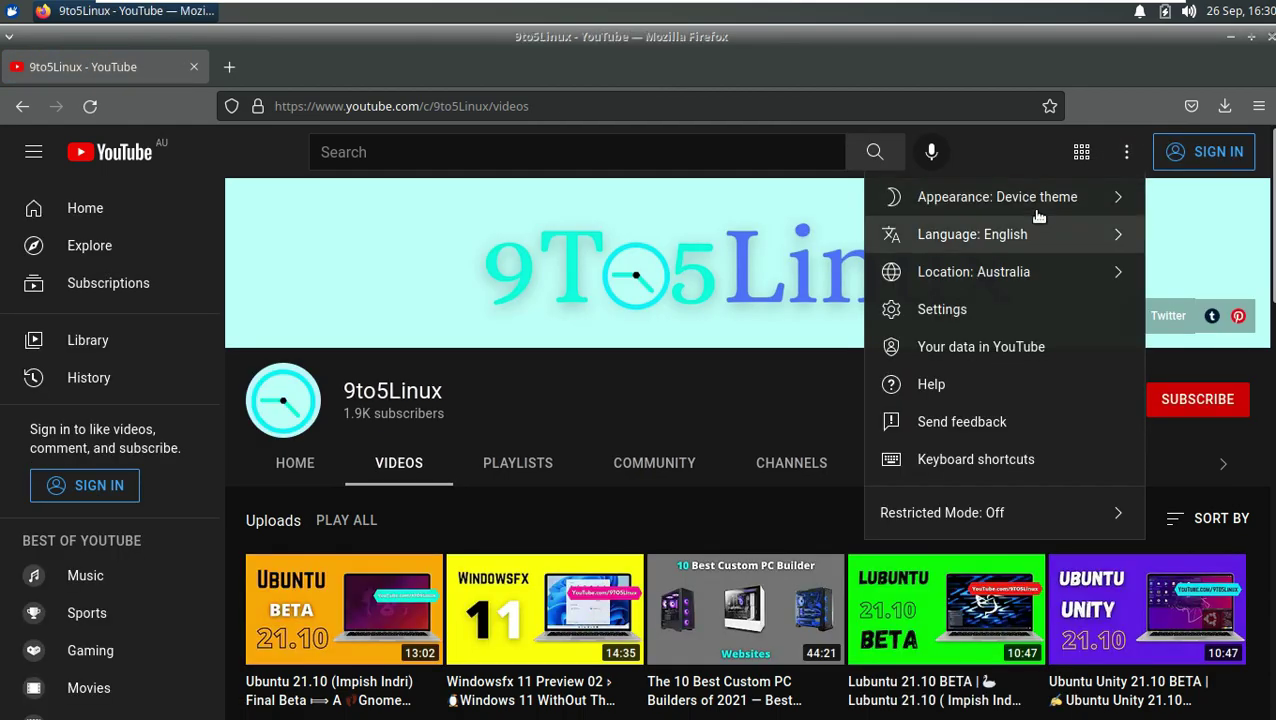
{"action": "left_click", "coordinate": [1040, 198]}
{"action": "left_click", "coordinate": [971, 363]}
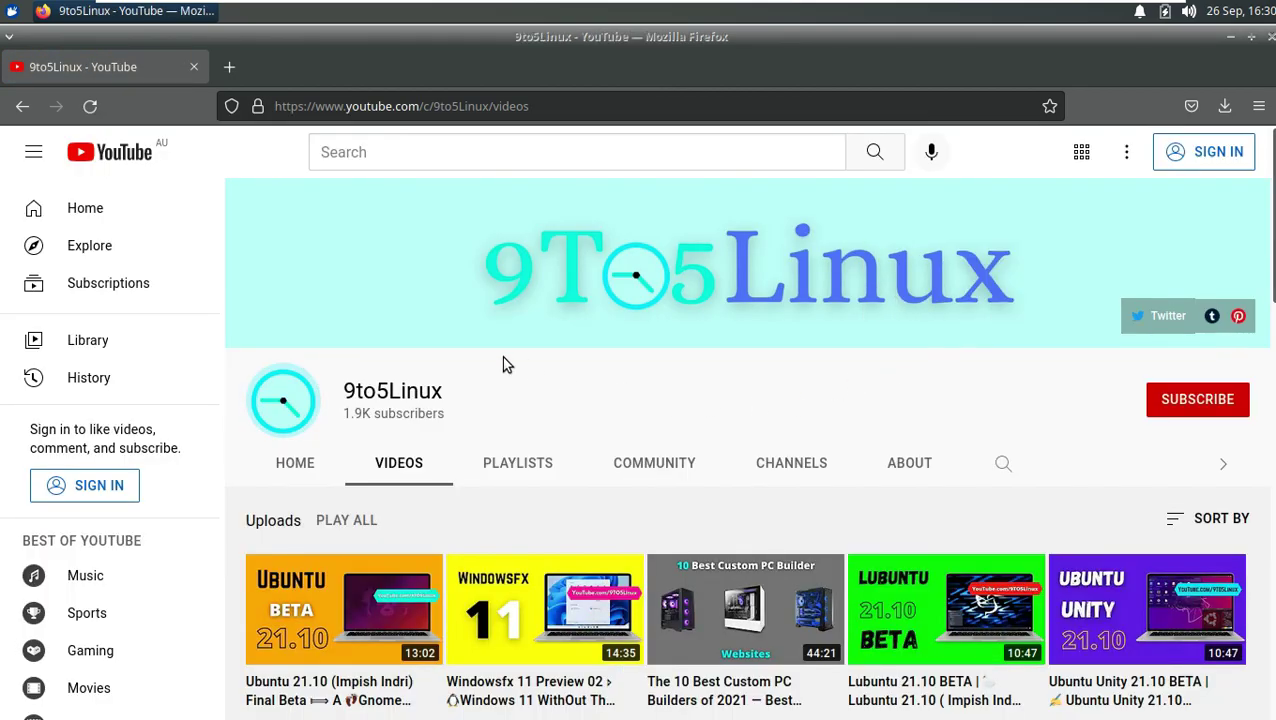
Step: Browse the 9to5Linux About page, selecting parts of the description and upload schedule
{"action": "left_click_drag", "start_coordinate": [451, 390], "coordinate": [343, 392]}
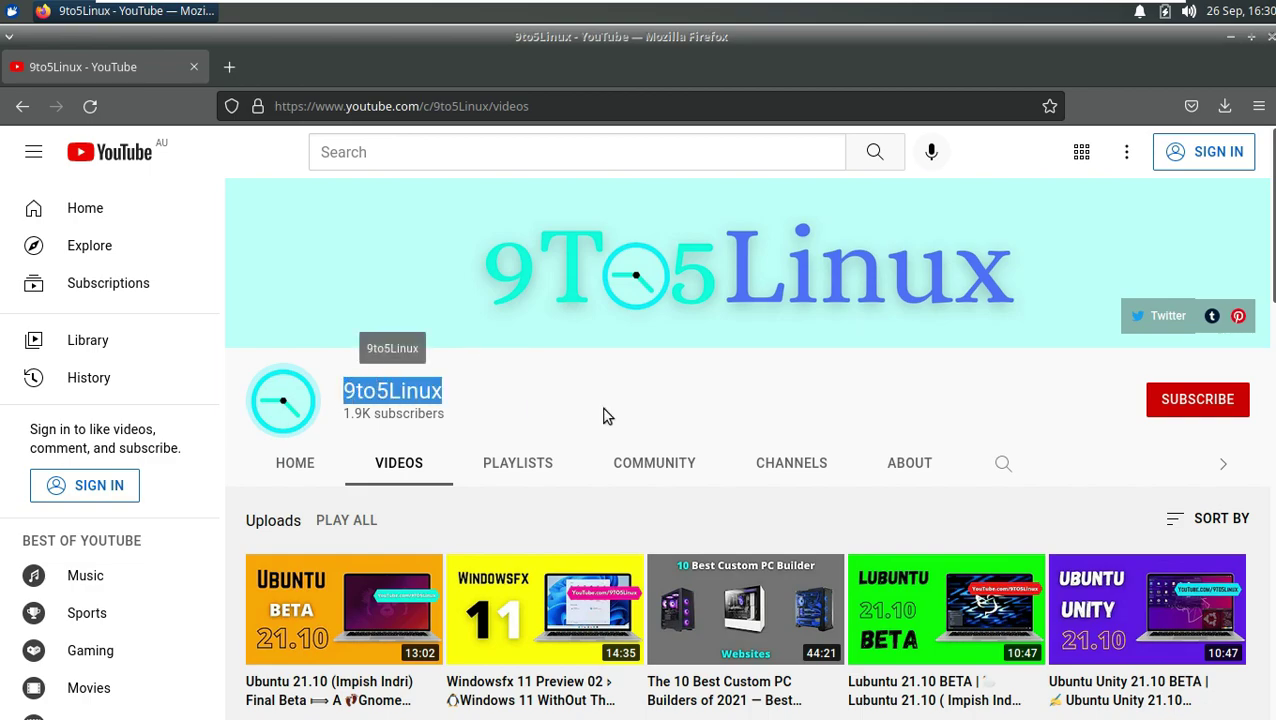
{"action": "left_click", "coordinate": [903, 467]}
{"action": "scroll", "coordinate": [741, 433], "scroll_direction": "down", "scroll_amount": 3}
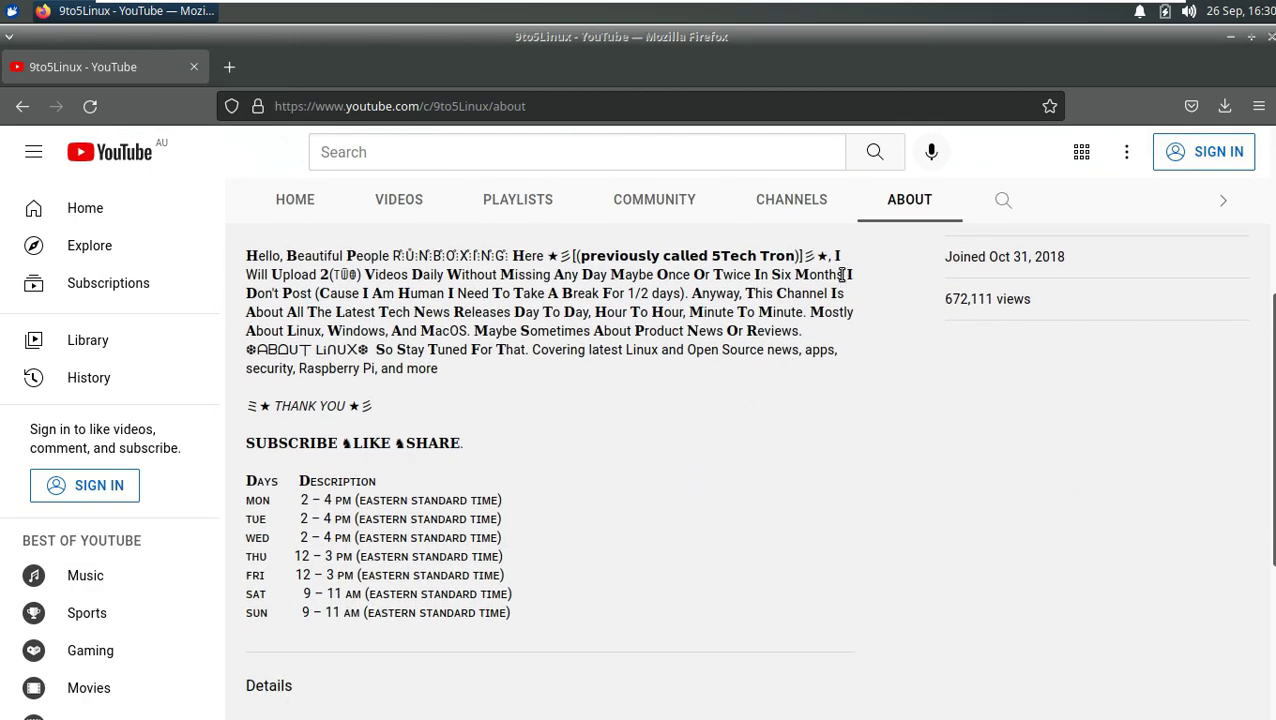
{"action": "left_click_drag", "start_coordinate": [759, 258], "coordinate": [609, 279]}
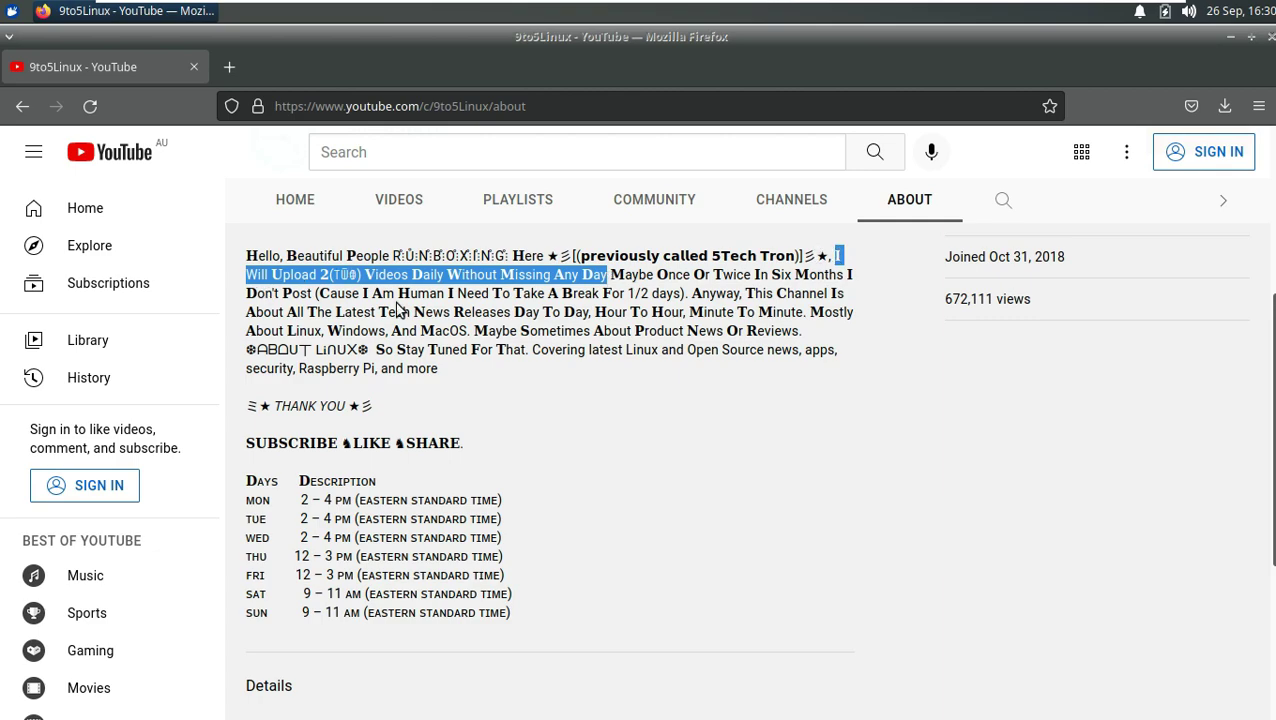
{"action": "scroll", "coordinate": [707, 424], "scroll_direction": "down", "scroll_amount": 1}
{"action": "left_click_drag", "start_coordinate": [520, 509], "coordinate": [250, 374]}
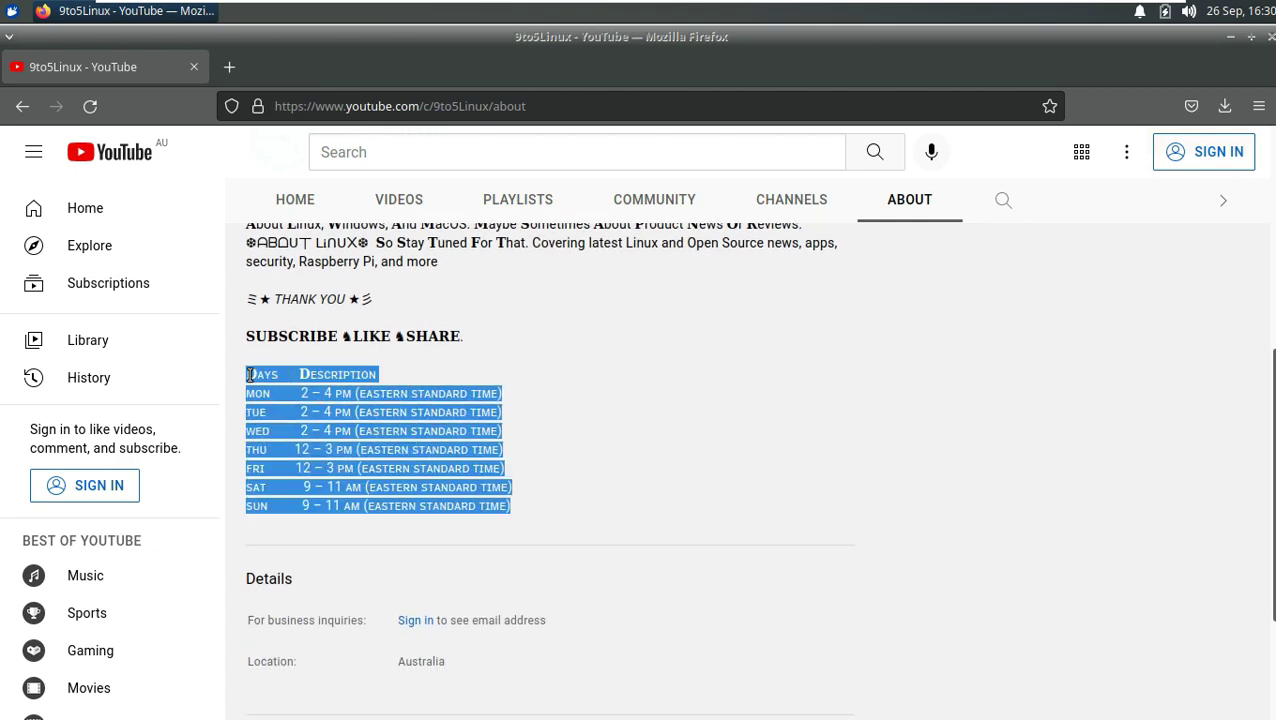
{"action": "left_click", "coordinate": [448, 424]}
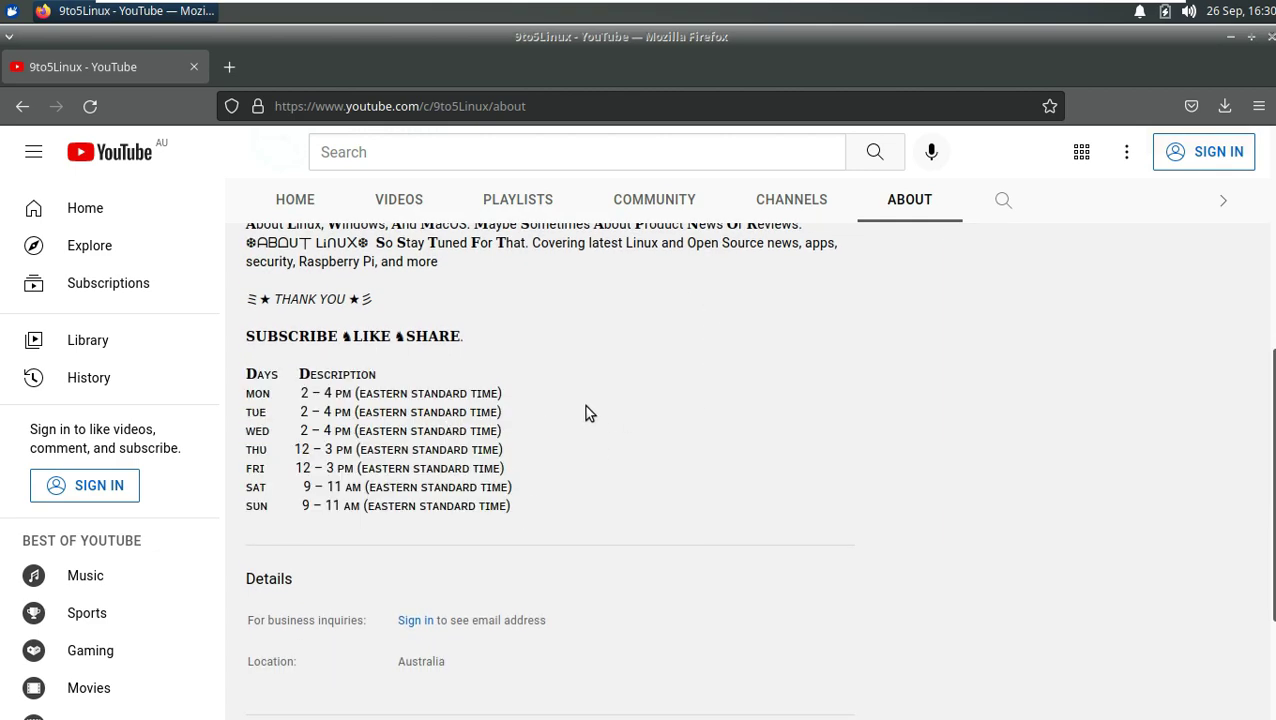
{"action": "scroll", "coordinate": [584, 410], "scroll_direction": "down", "scroll_amount": 2}
{"action": "left_click_drag", "start_coordinate": [288, 574], "coordinate": [248, 562]}
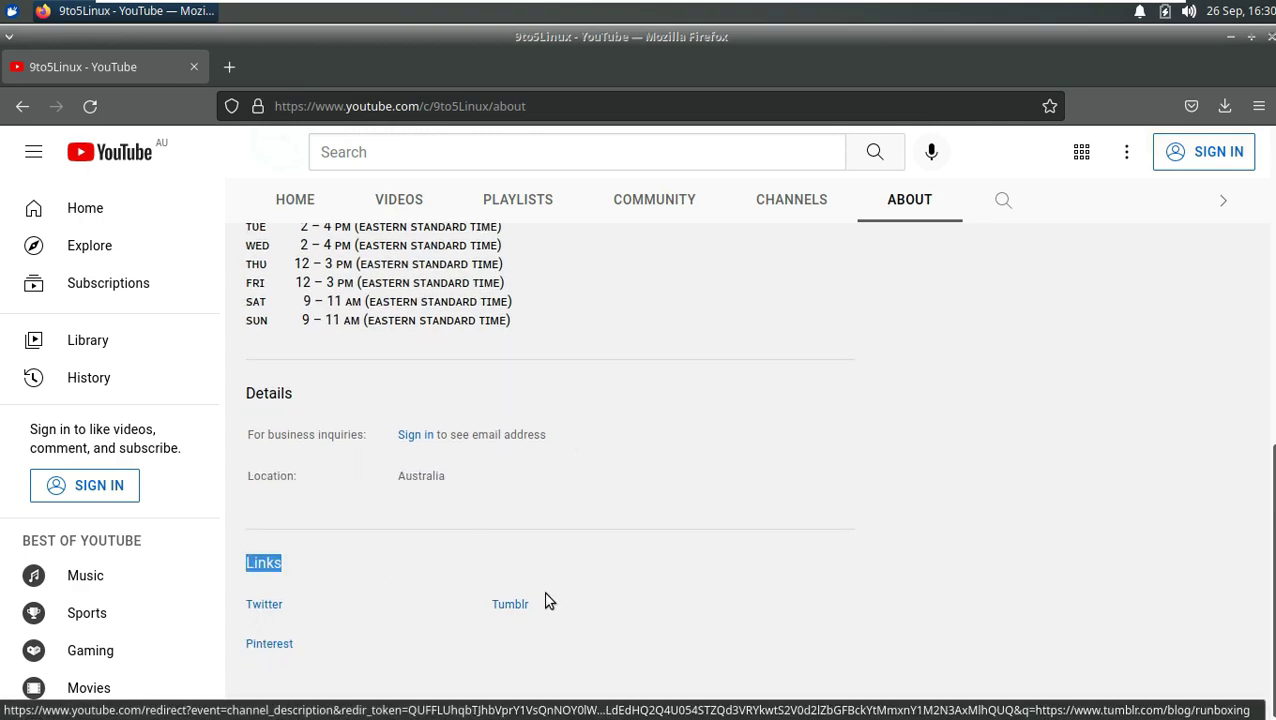
{"action": "scroll", "coordinate": [760, 481], "scroll_direction": "up", "scroll_amount": 6}
Step: Return to the channel's videos, try subscribing, and dismiss the sign-in prompt
{"action": "left_click", "coordinate": [405, 464]}
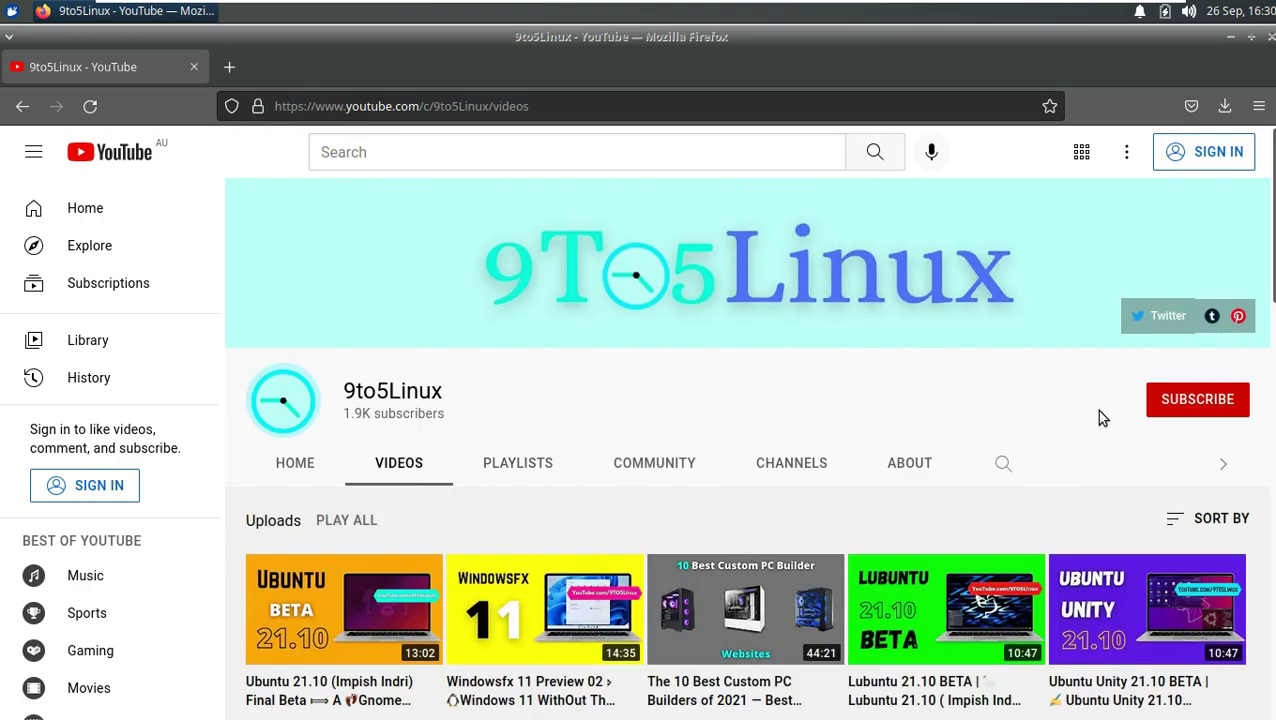
{"action": "left_click", "coordinate": [1197, 404]}
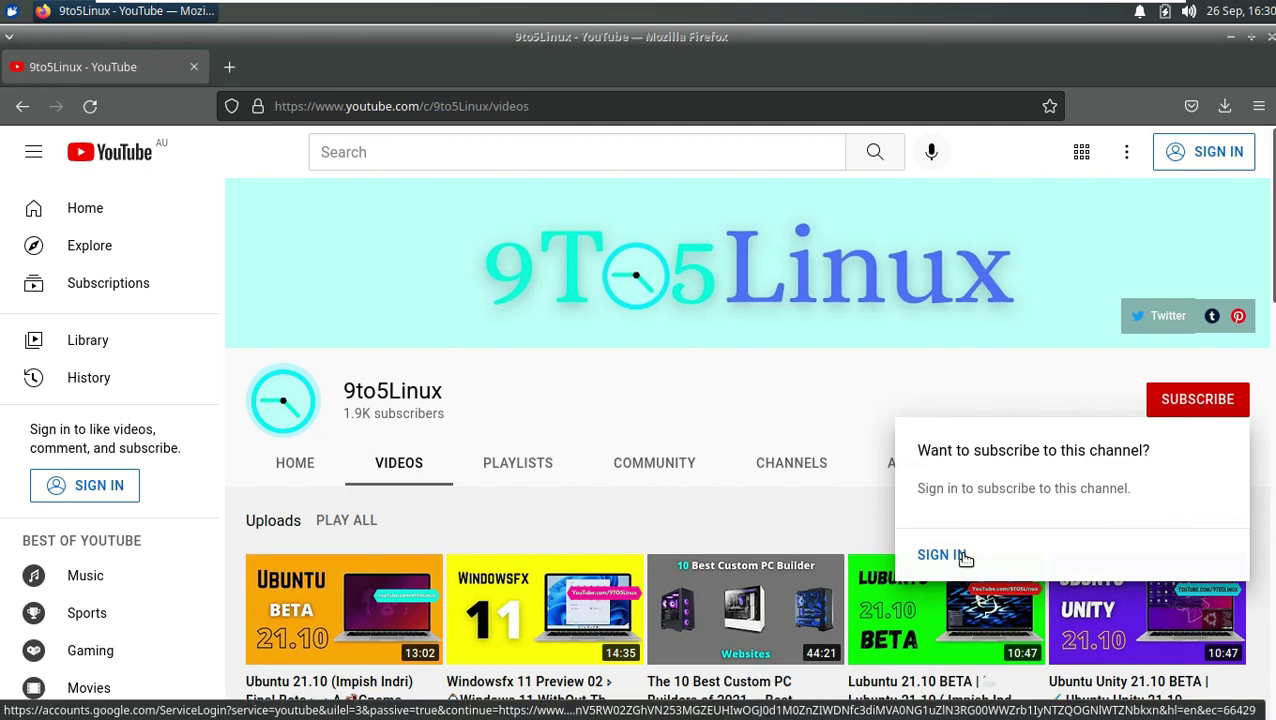
{"action": "left_click", "coordinate": [685, 409]}
Step: Close Firefox, maximise All Settings, and confirm Software Updater reports the software up to date
{"action": "left_click", "coordinate": [1270, 37]}
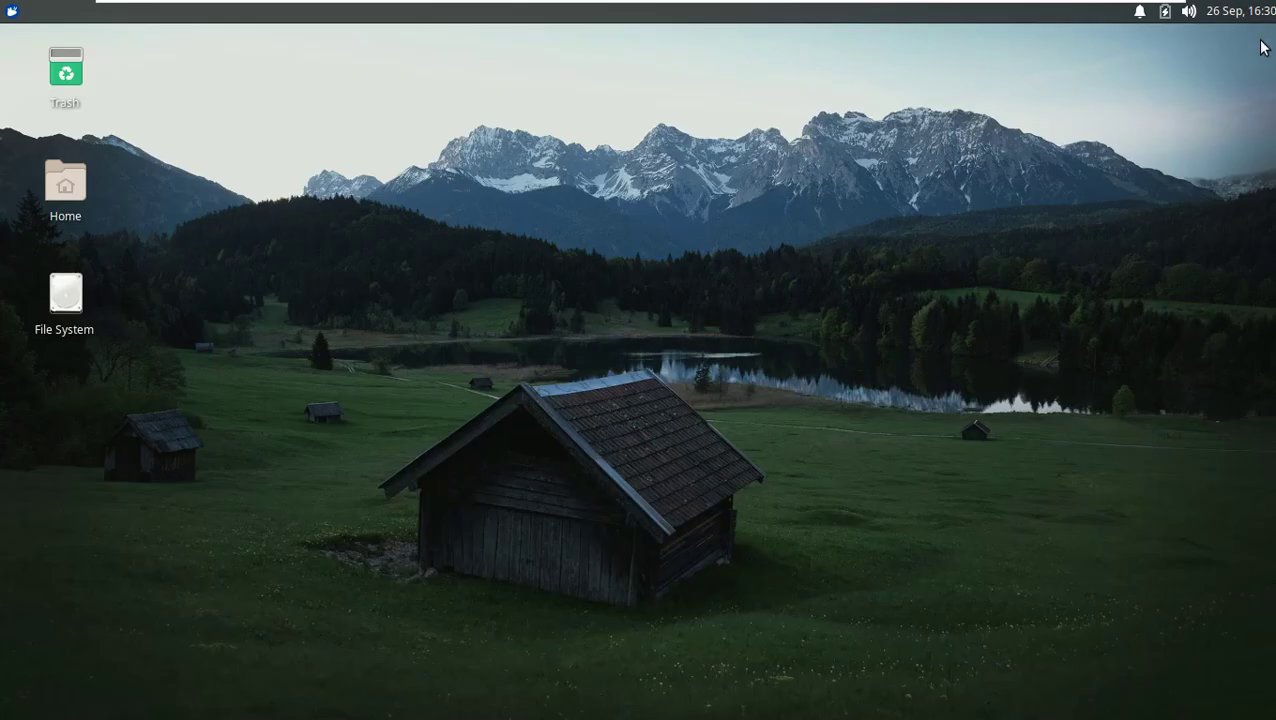
{"action": "left_click", "coordinate": [14, 13]}
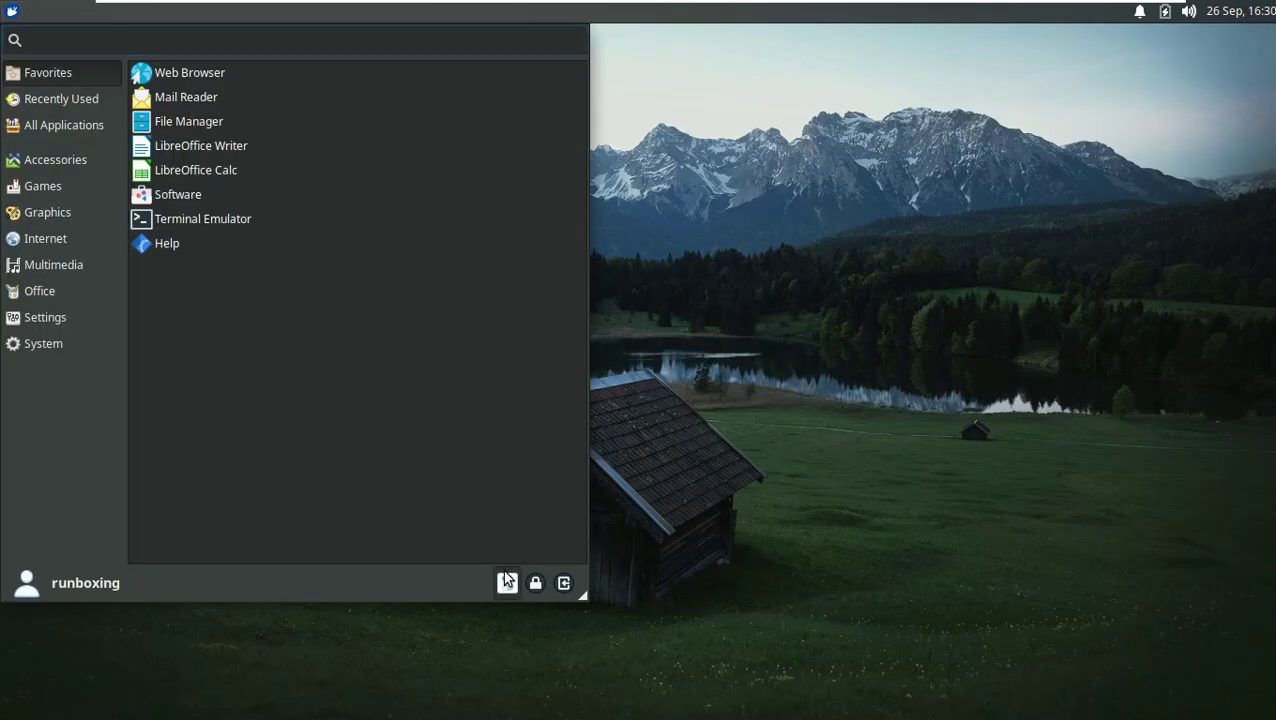
{"action": "left_click", "coordinate": [504, 582]}
{"action": "left_click", "coordinate": [547, 38]}
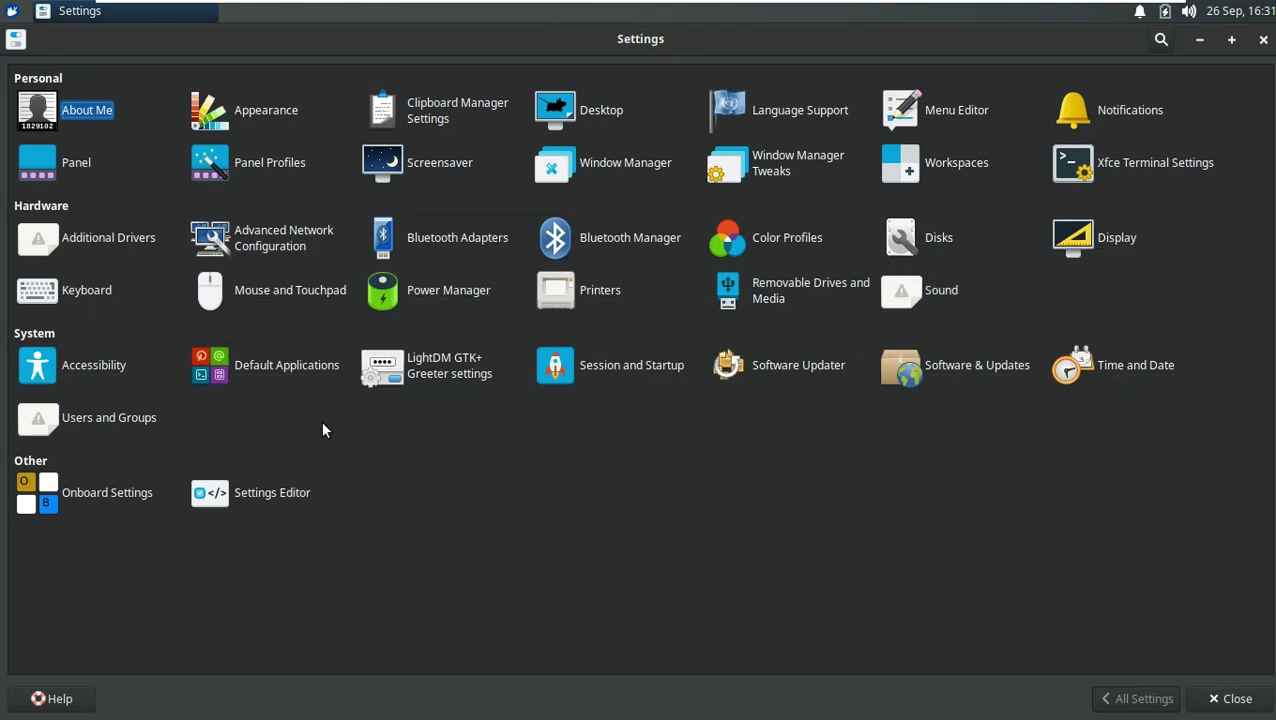
{"action": "left_click", "coordinate": [810, 373]}
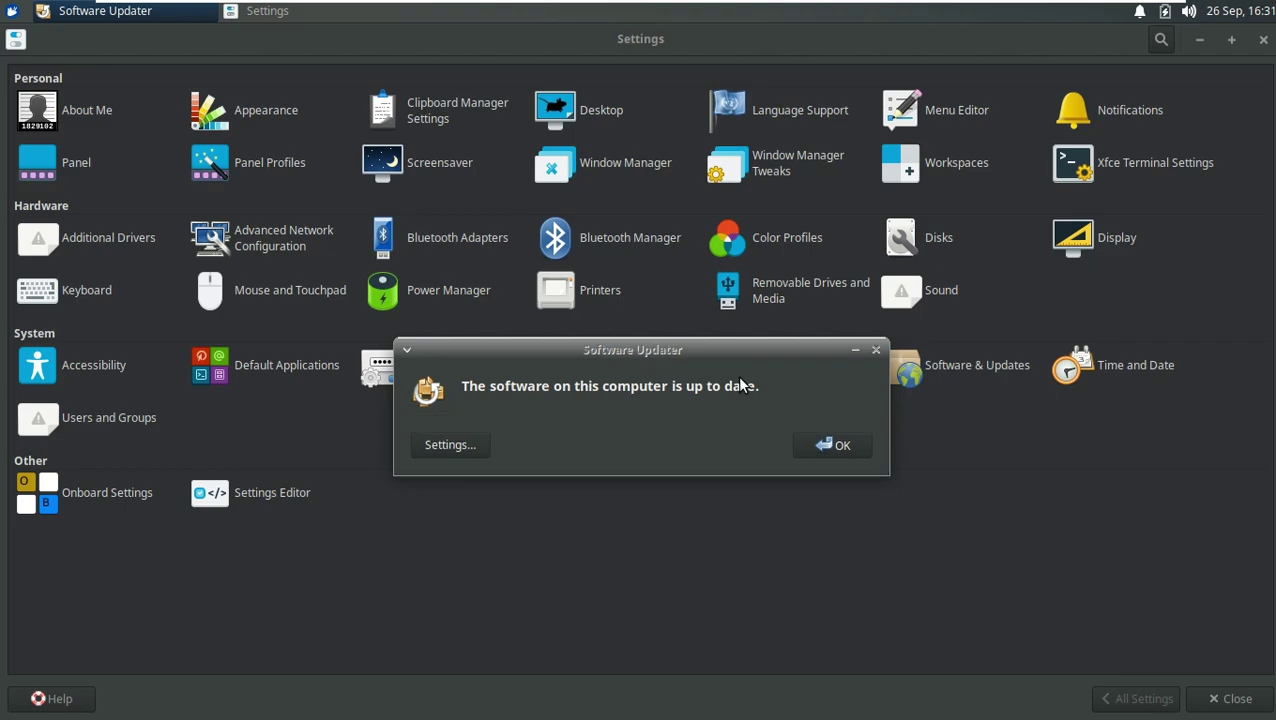
{"action": "left_click", "coordinate": [847, 447]}
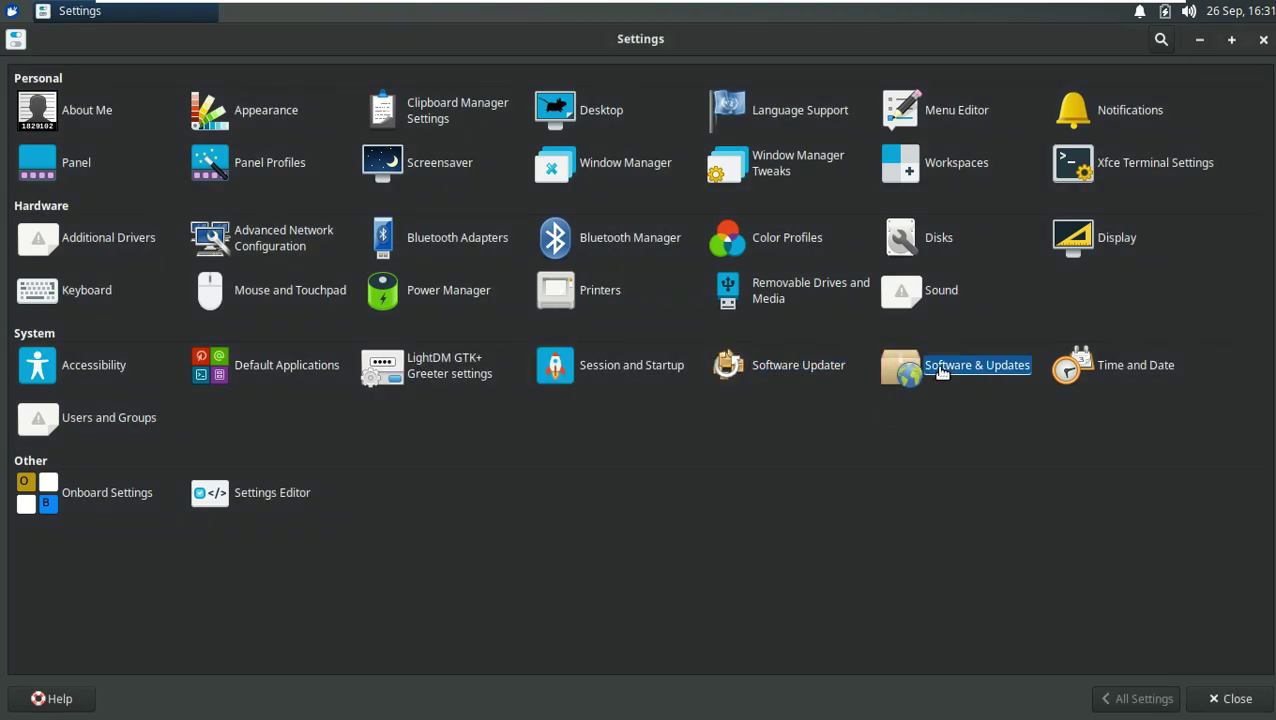
Step: Review each Software & Updates tab through Livepatch, then close it and the Settings window
{"action": "left_click", "coordinate": [940, 368]}
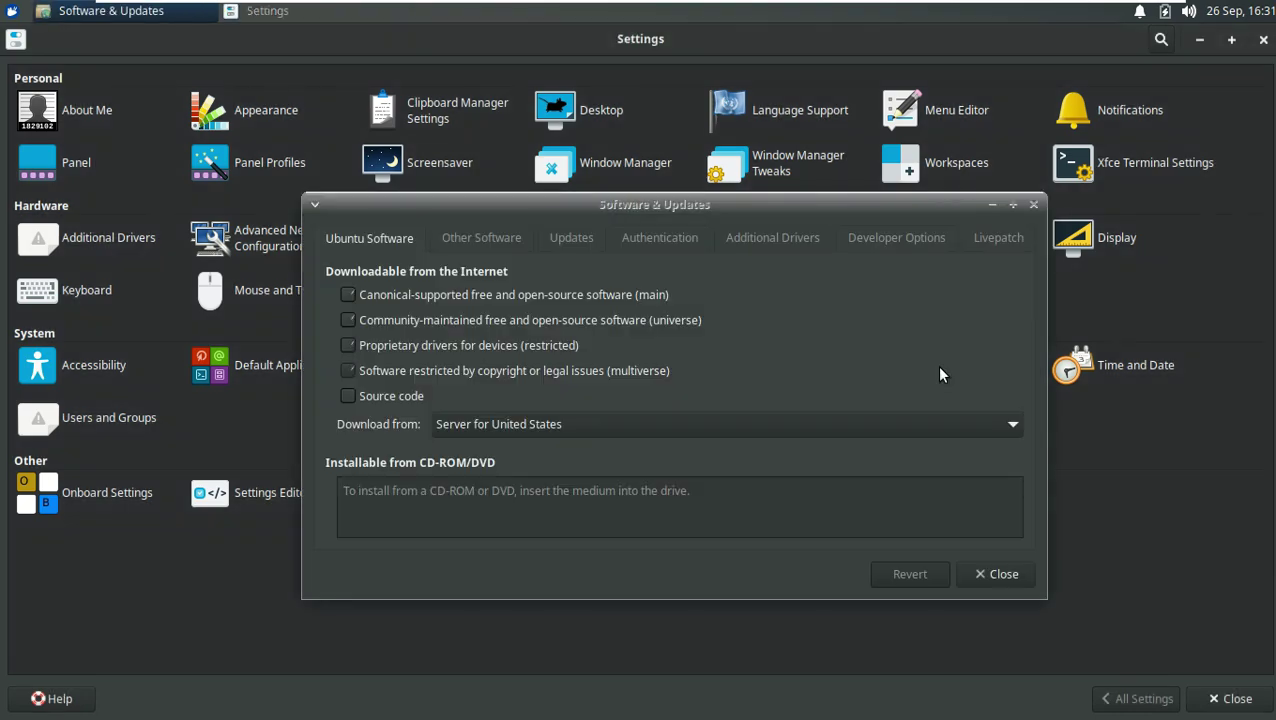
{"action": "left_click", "coordinate": [512, 240]}
{"action": "left_click", "coordinate": [588, 245]}
{"action": "left_click", "coordinate": [680, 245]}
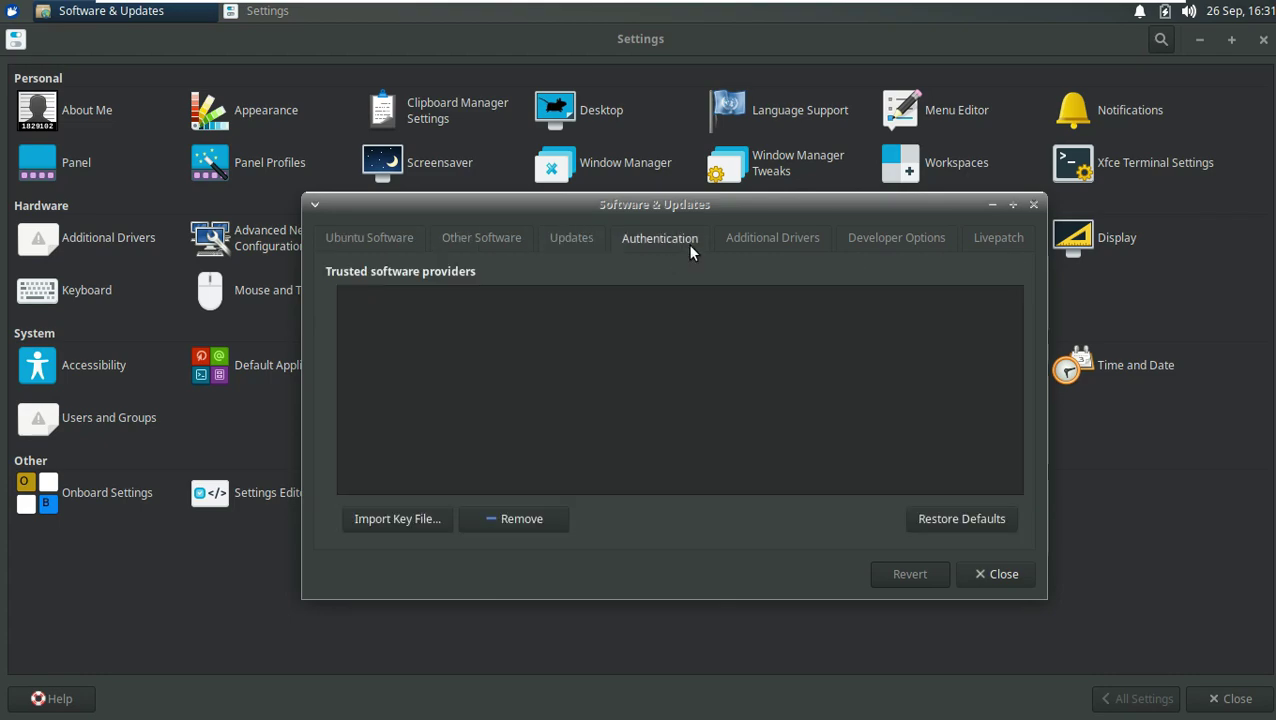
{"action": "left_click", "coordinate": [769, 240]}
{"action": "left_click", "coordinate": [931, 243]}
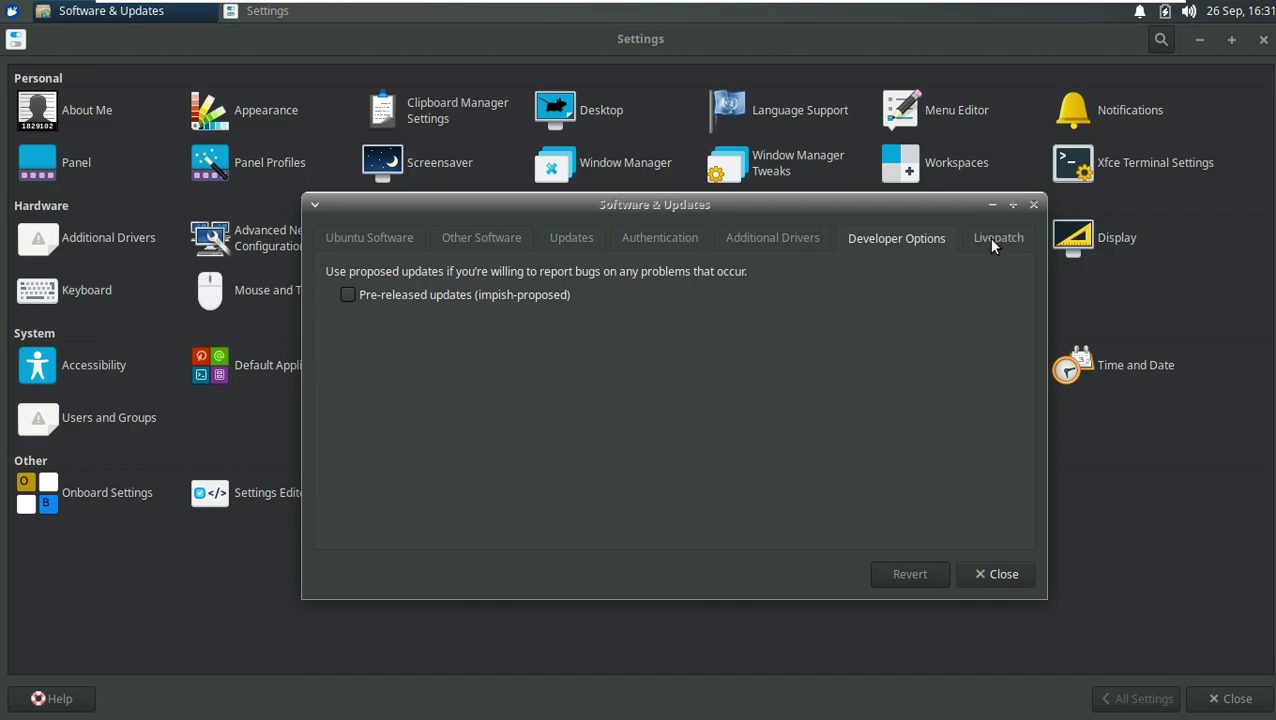
{"action": "left_click", "coordinate": [988, 237]}
{"action": "left_click", "coordinate": [978, 570]}
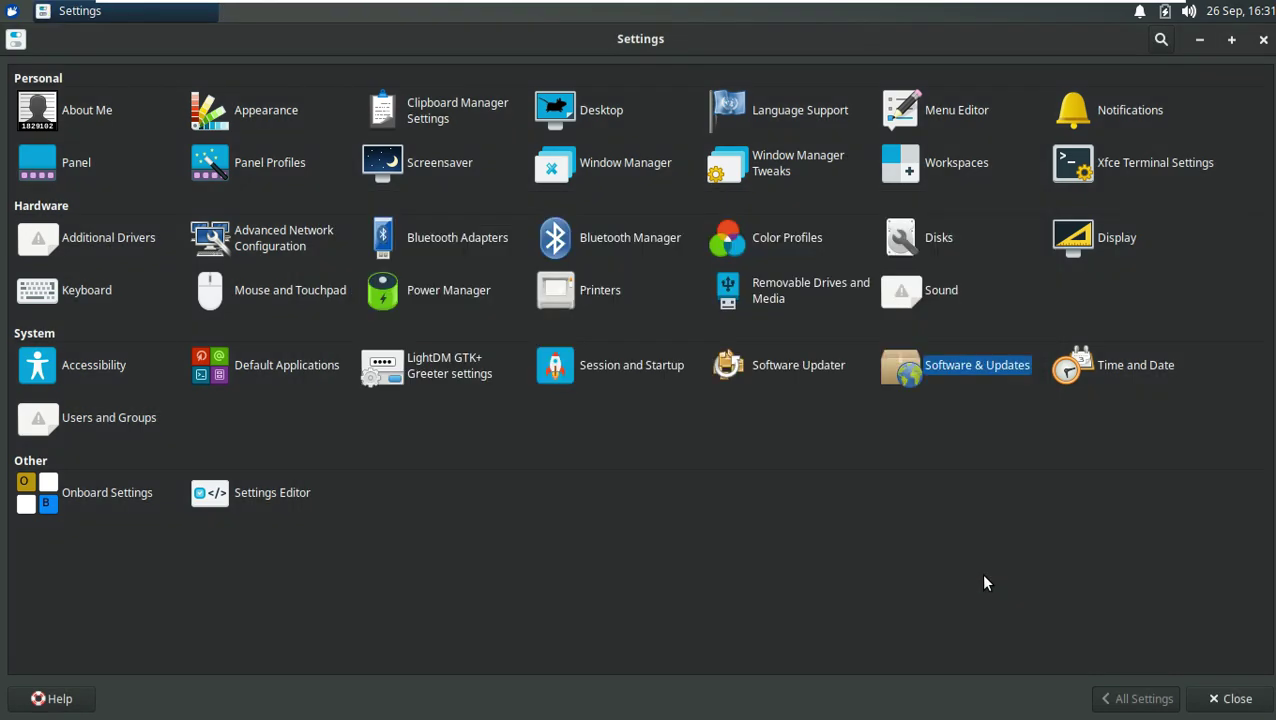
{"action": "left_click", "coordinate": [1264, 39]}
Step: Lock the screen from the Whisker menu, then unlock it with the account password
{"action": "left_click", "coordinate": [12, 10]}
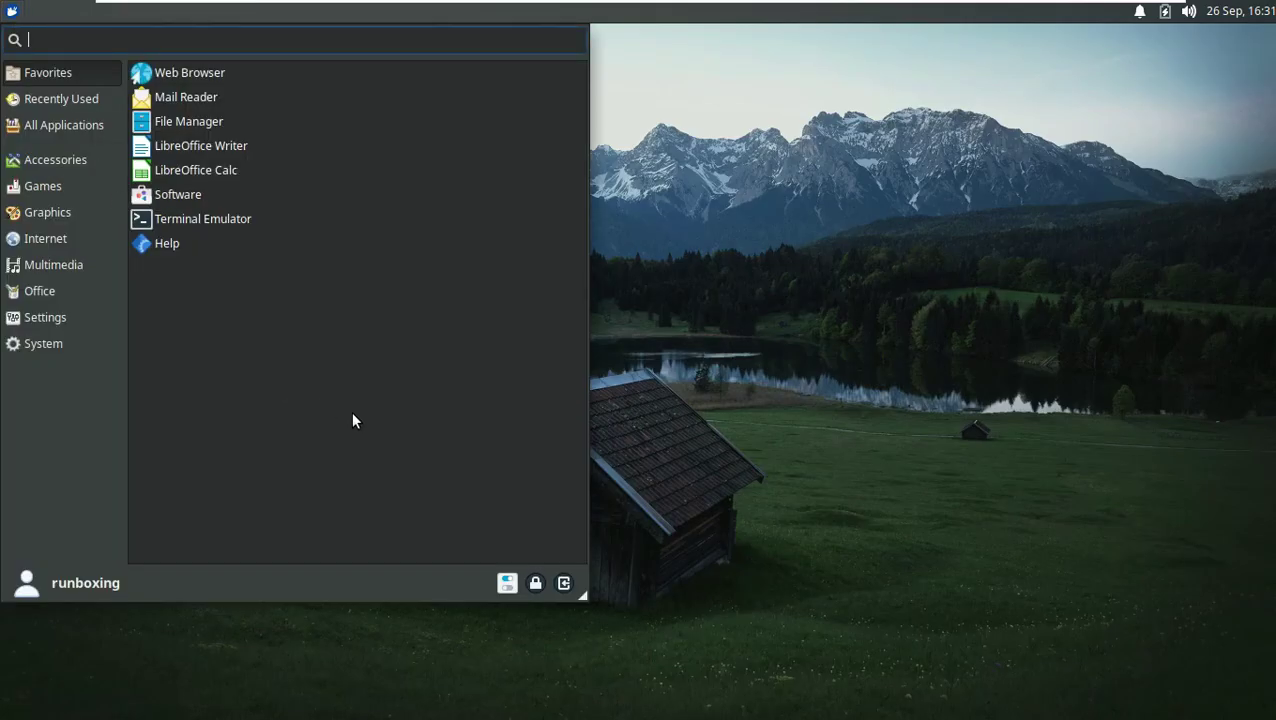
{"action": "left_click", "coordinate": [536, 582]}
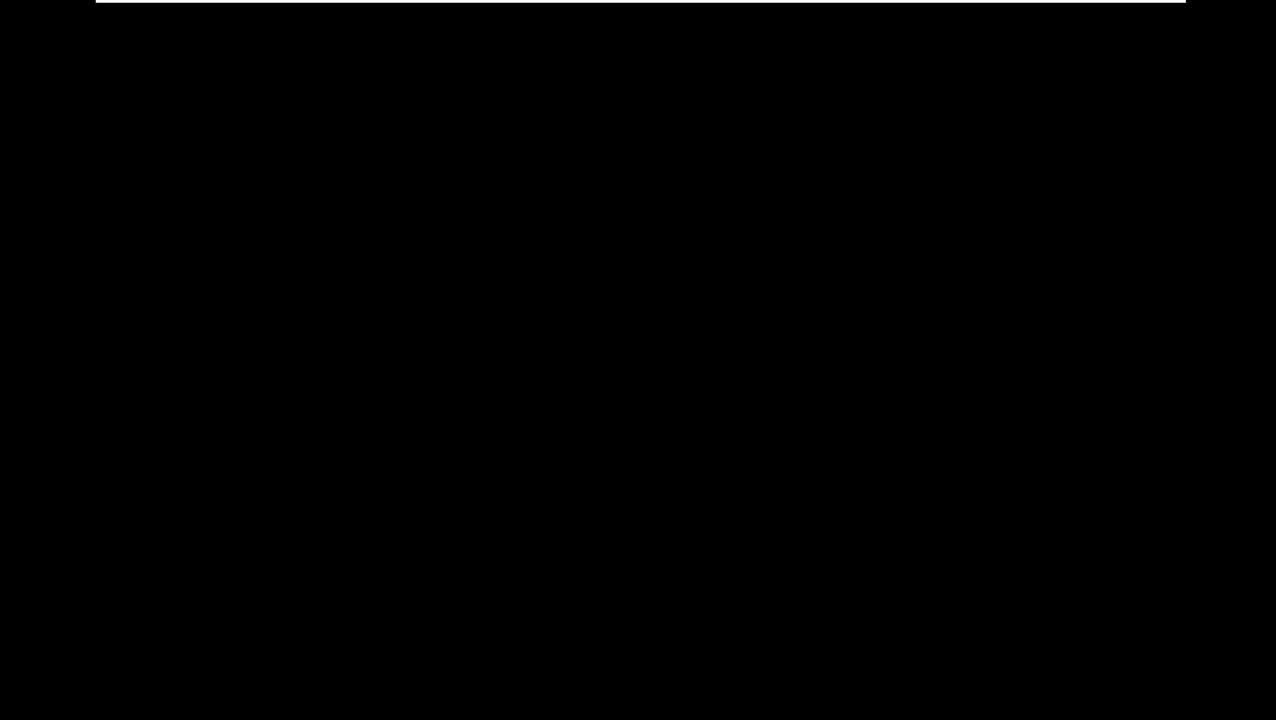
{"action": "mouse_move", "coordinate": [596, 462]}
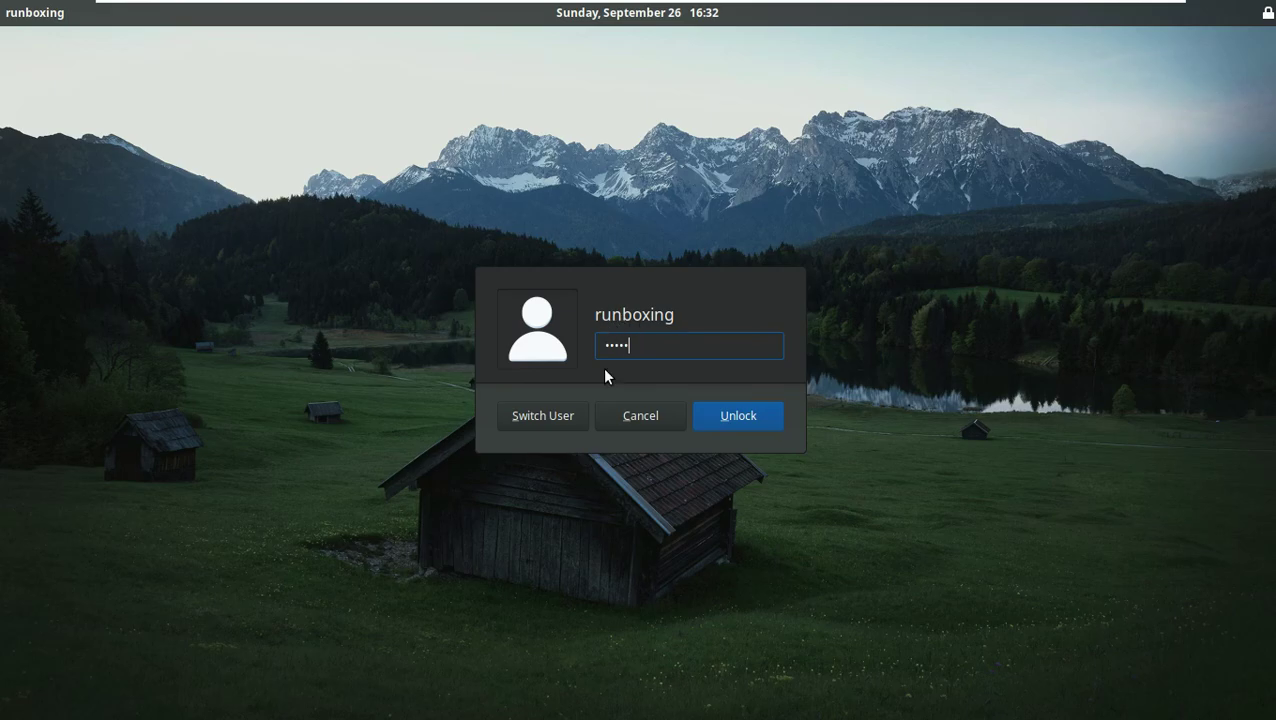
{"action": "left_click", "coordinate": [712, 408]}
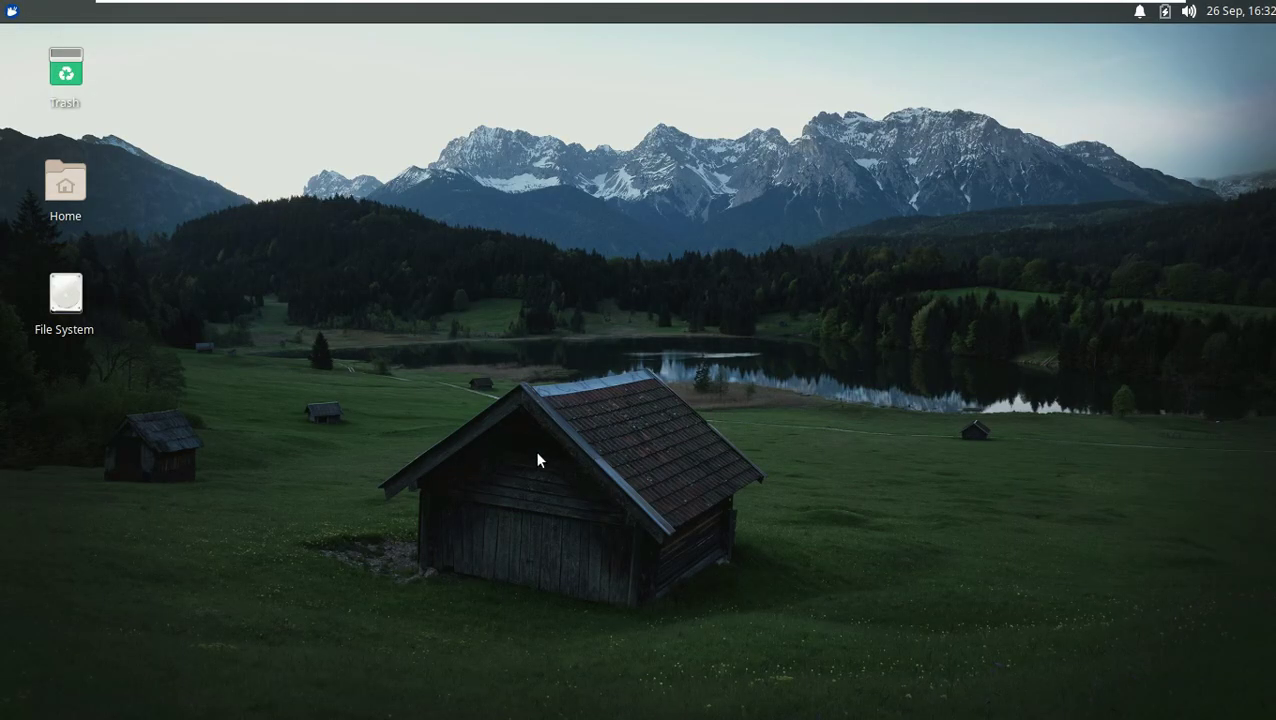
Step: Shut down the computer via the Whisker menu's Log Out options
{"action": "left_click", "coordinate": [10, 17]}
{"action": "left_click", "coordinate": [563, 581]}
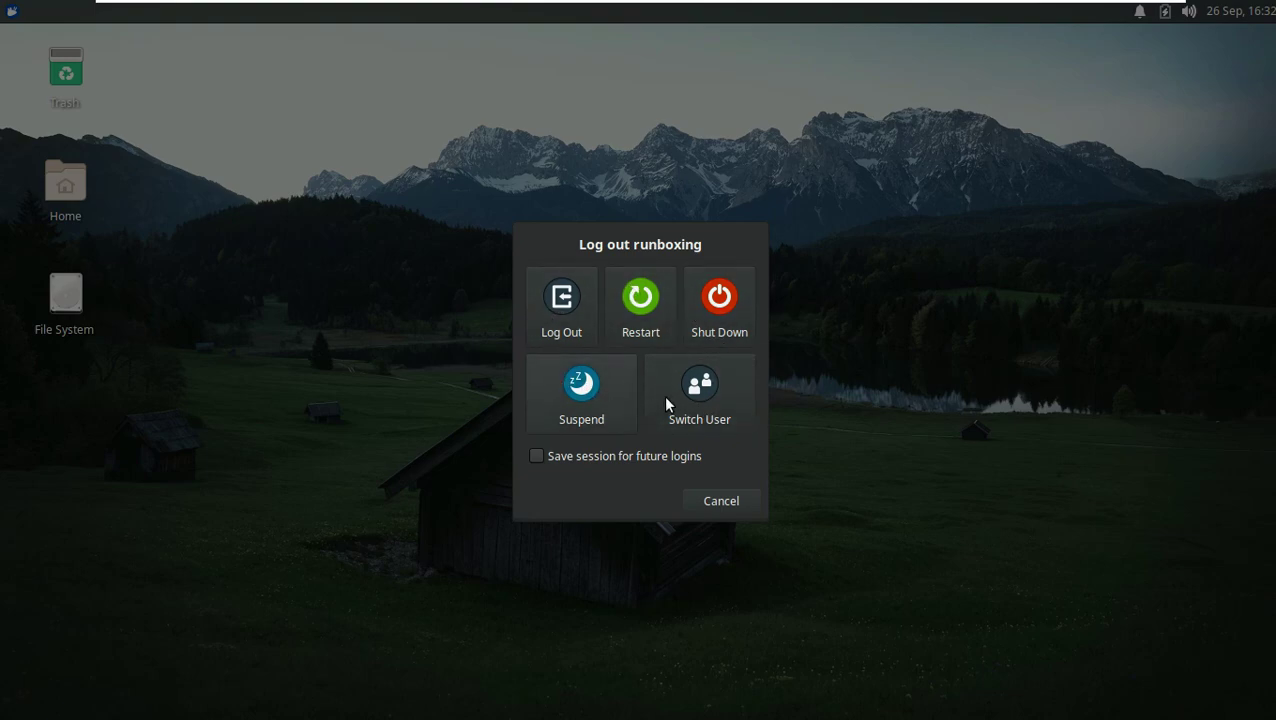
{"action": "left_click", "coordinate": [716, 318]}
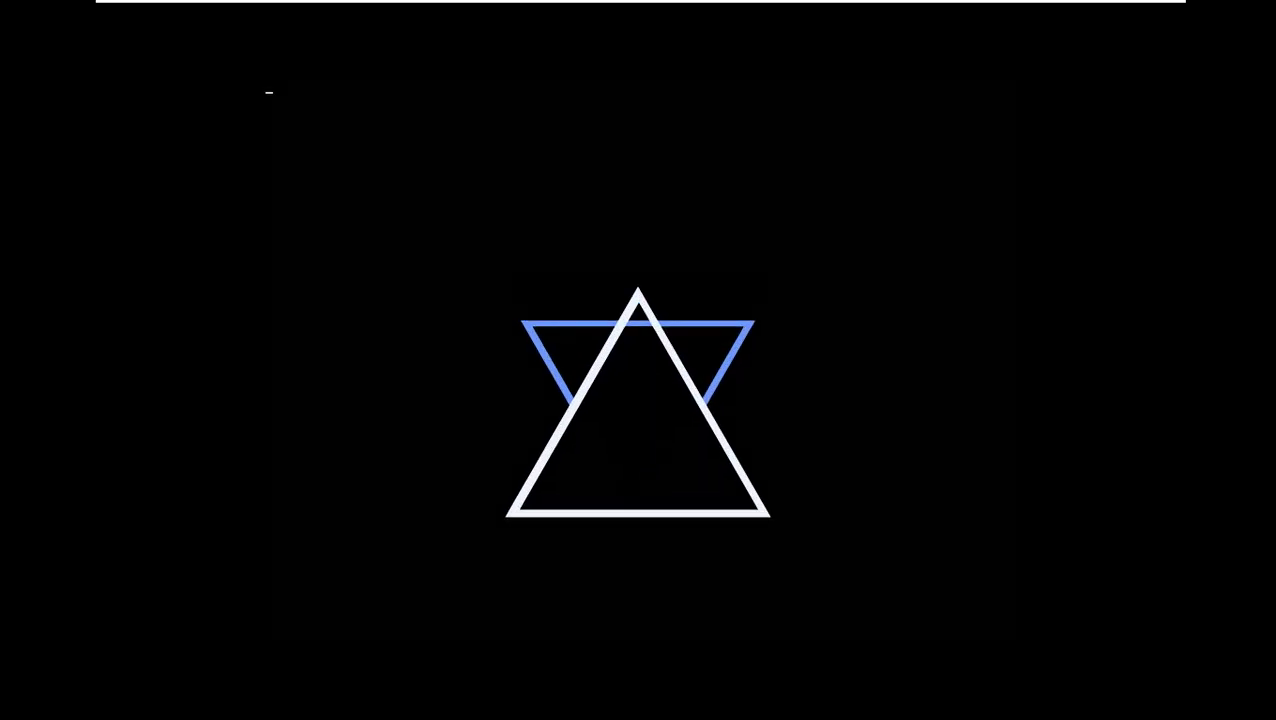